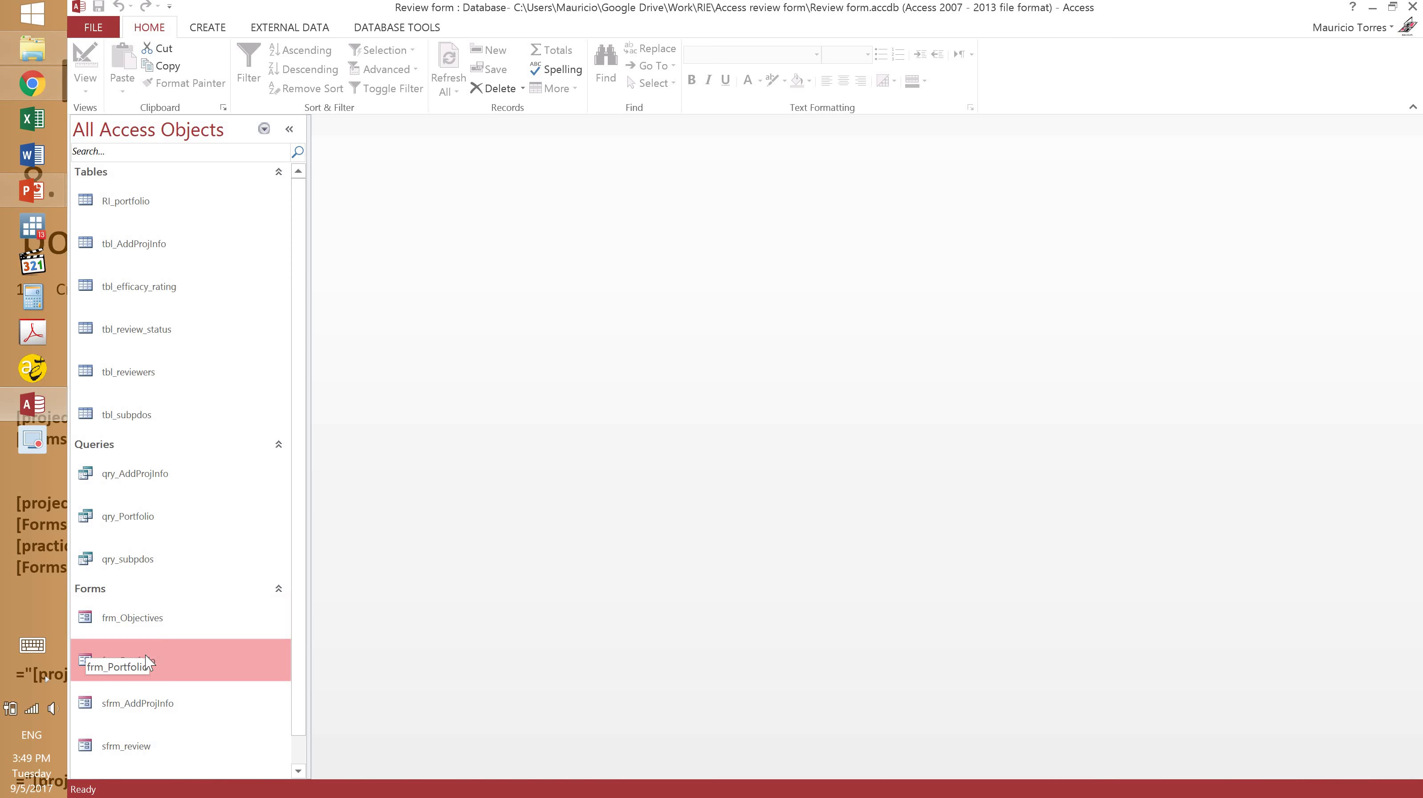
- Open the frm_Portfolio form and switch it to Design View
double_click(146, 655)
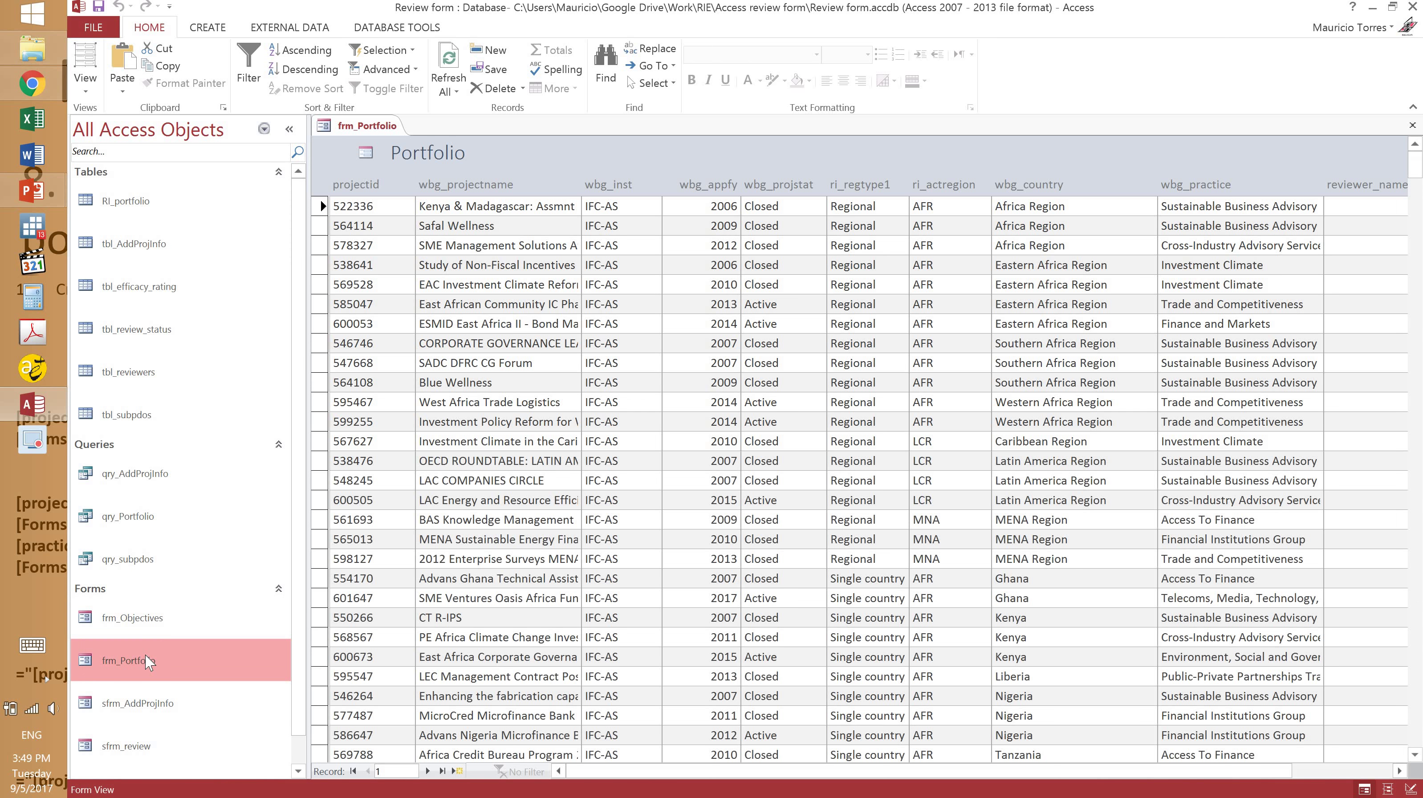
left_click(85, 83)
left_click(167, 192)
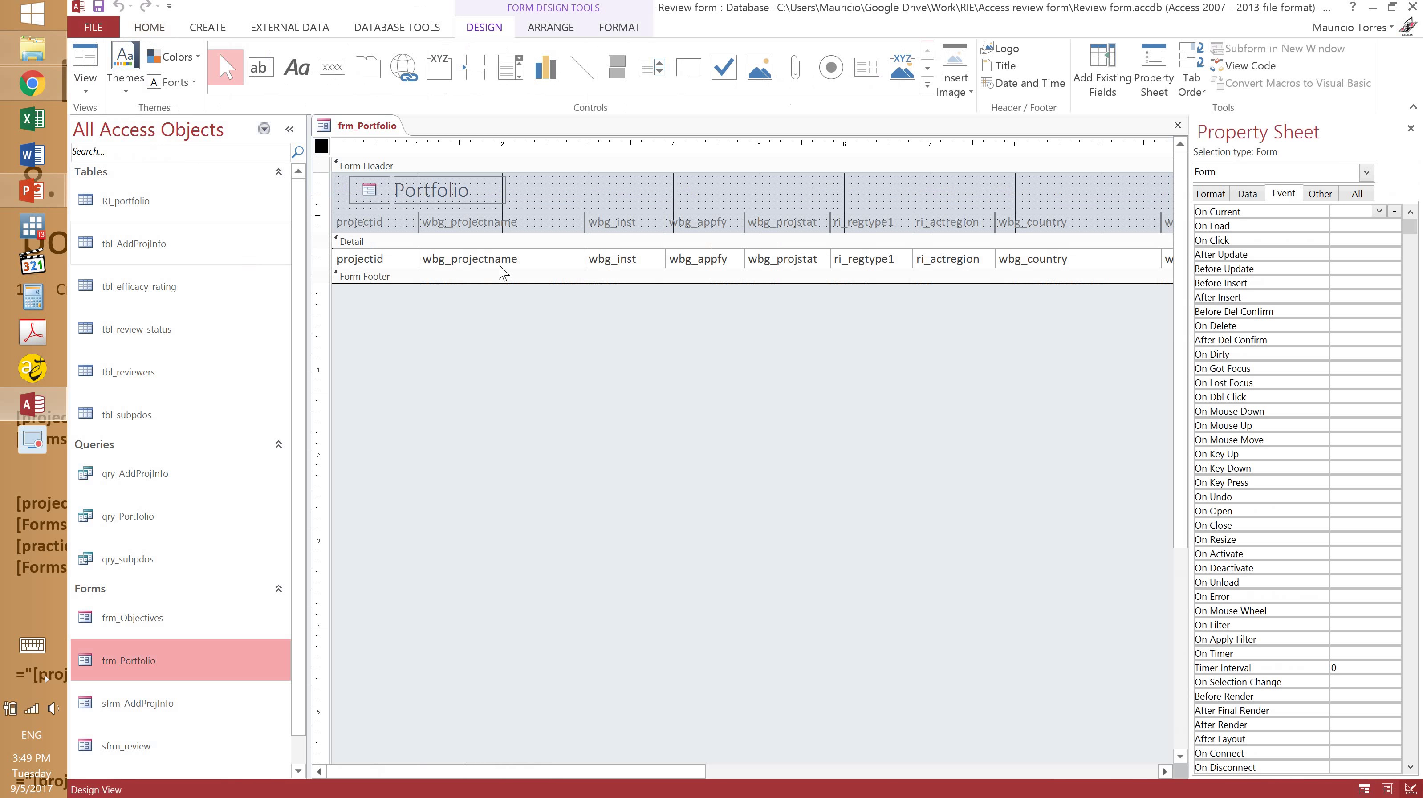
- Enlarge the form header and move the row of column labels down to its lower edge
left_click_drag(547, 255, 539, 335)
left_click(559, 234)
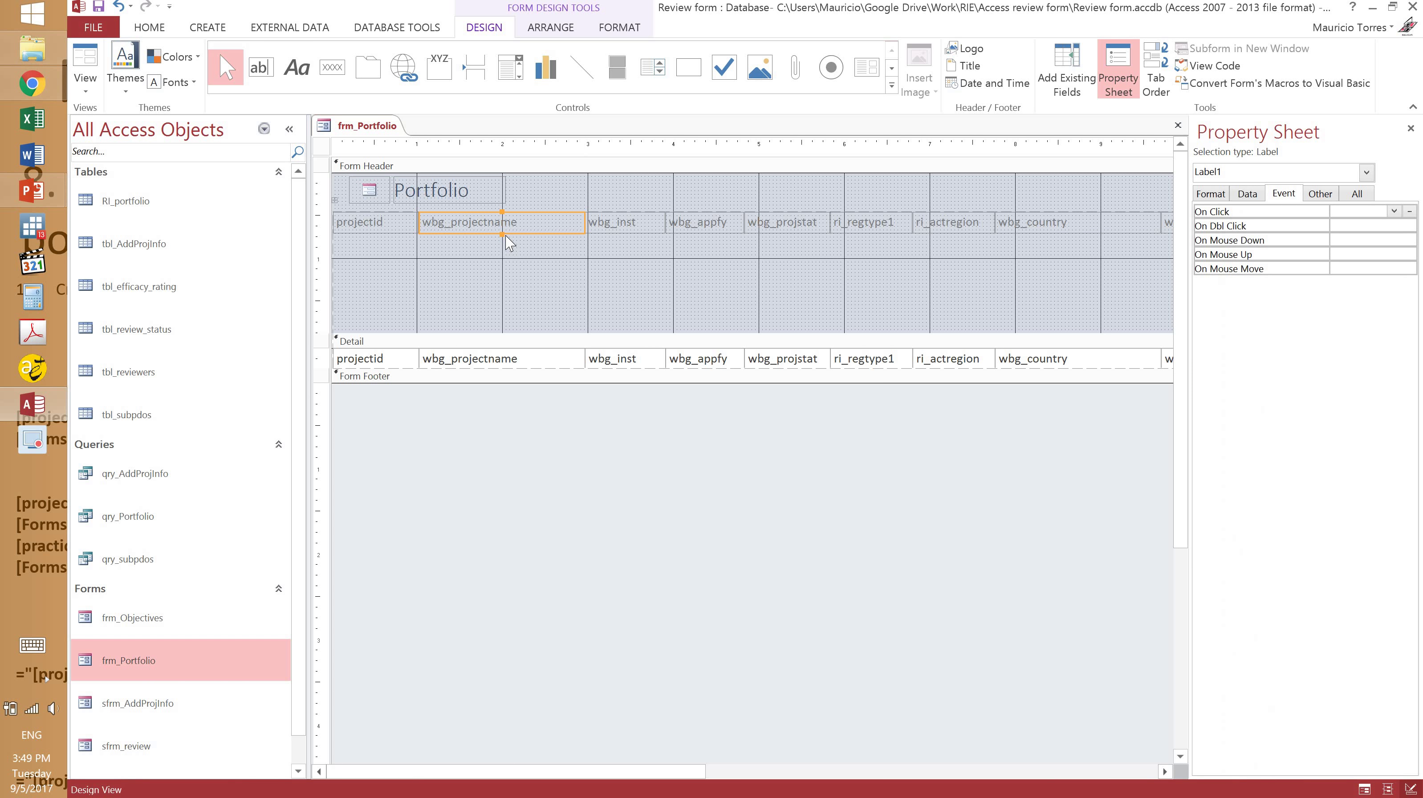
left_click_drag(502, 233, 503, 295)
left_click_drag(500, 213, 499, 279)
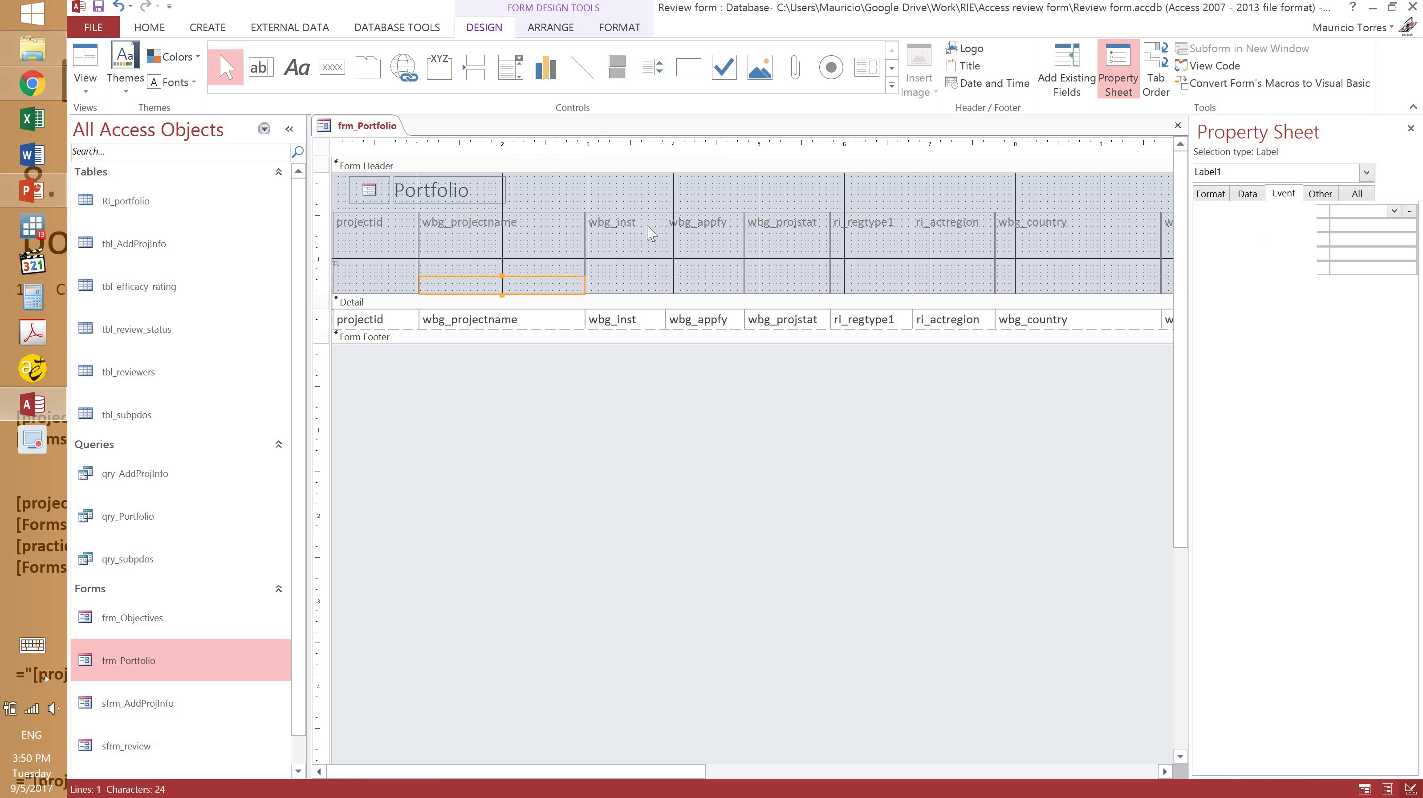
left_click(553, 219)
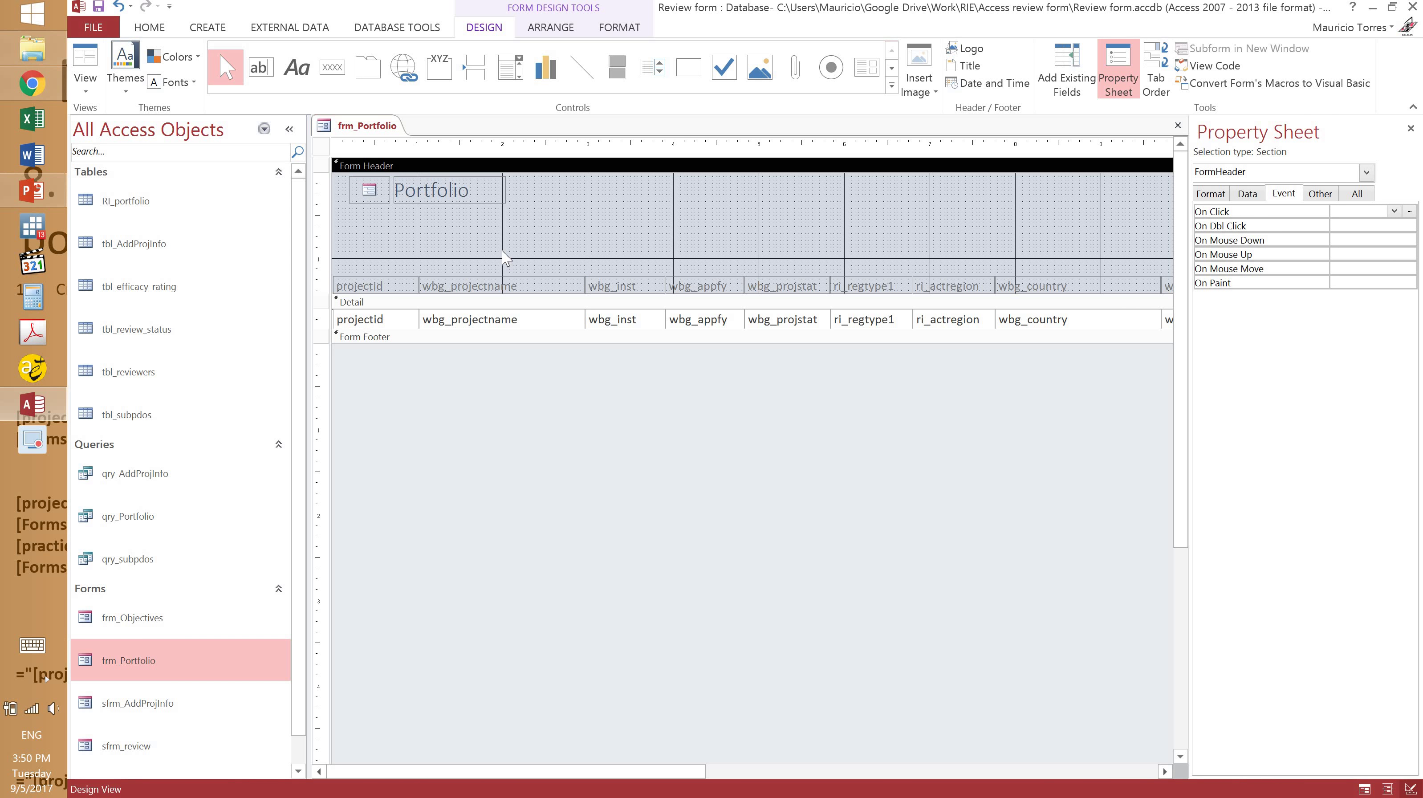
- Add a text box to the form header and move it to the empty area beside the Portfolio title
left_click(268, 66)
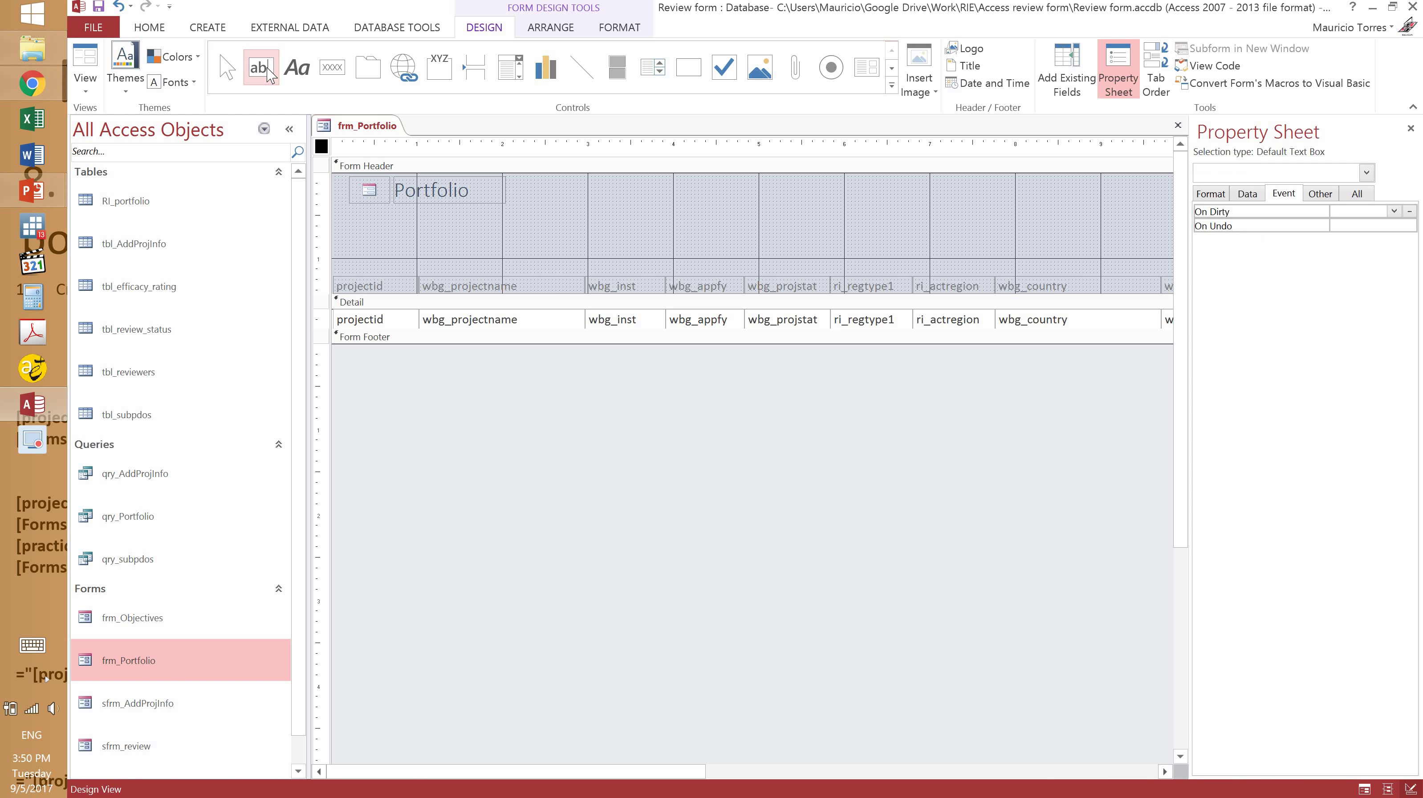
left_click(523, 190)
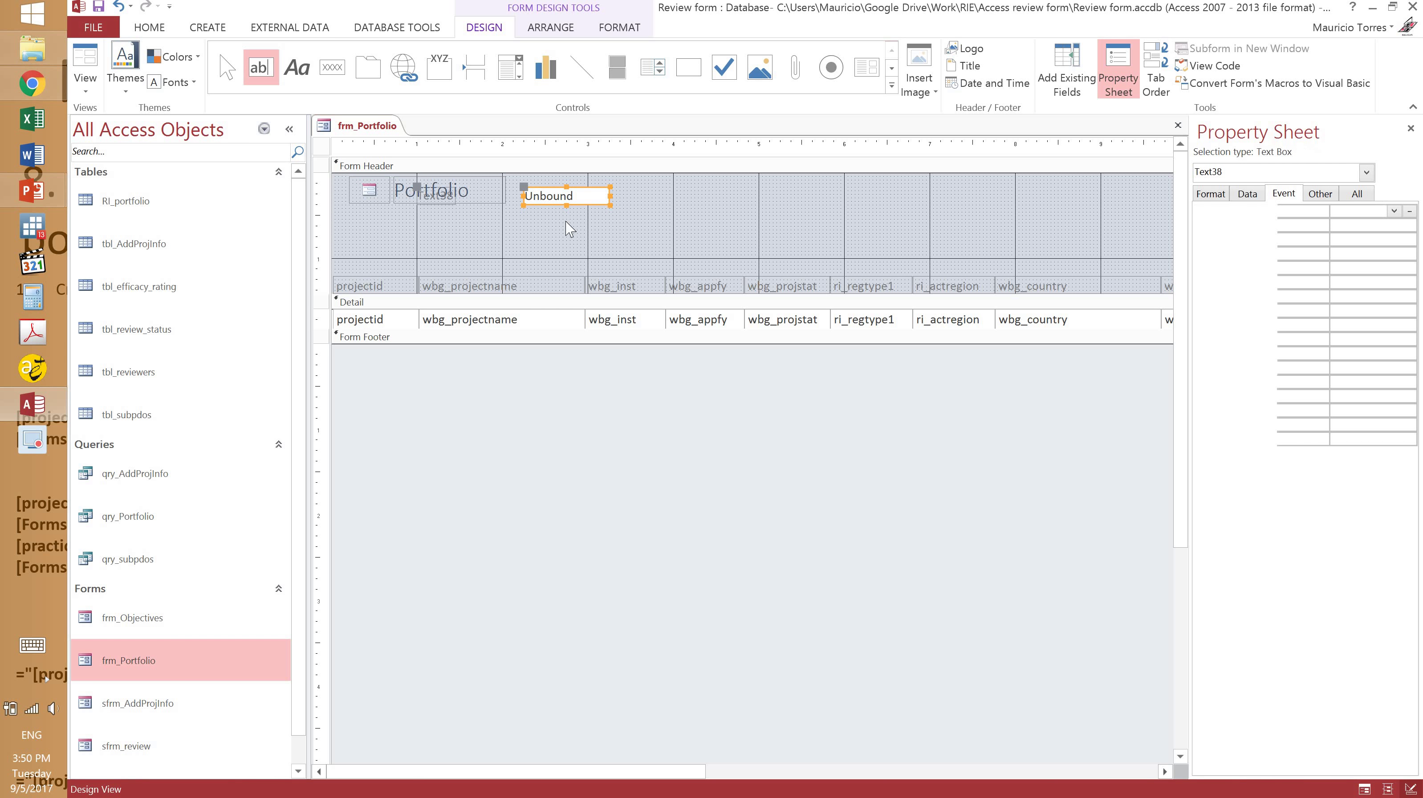
left_click(538, 198)
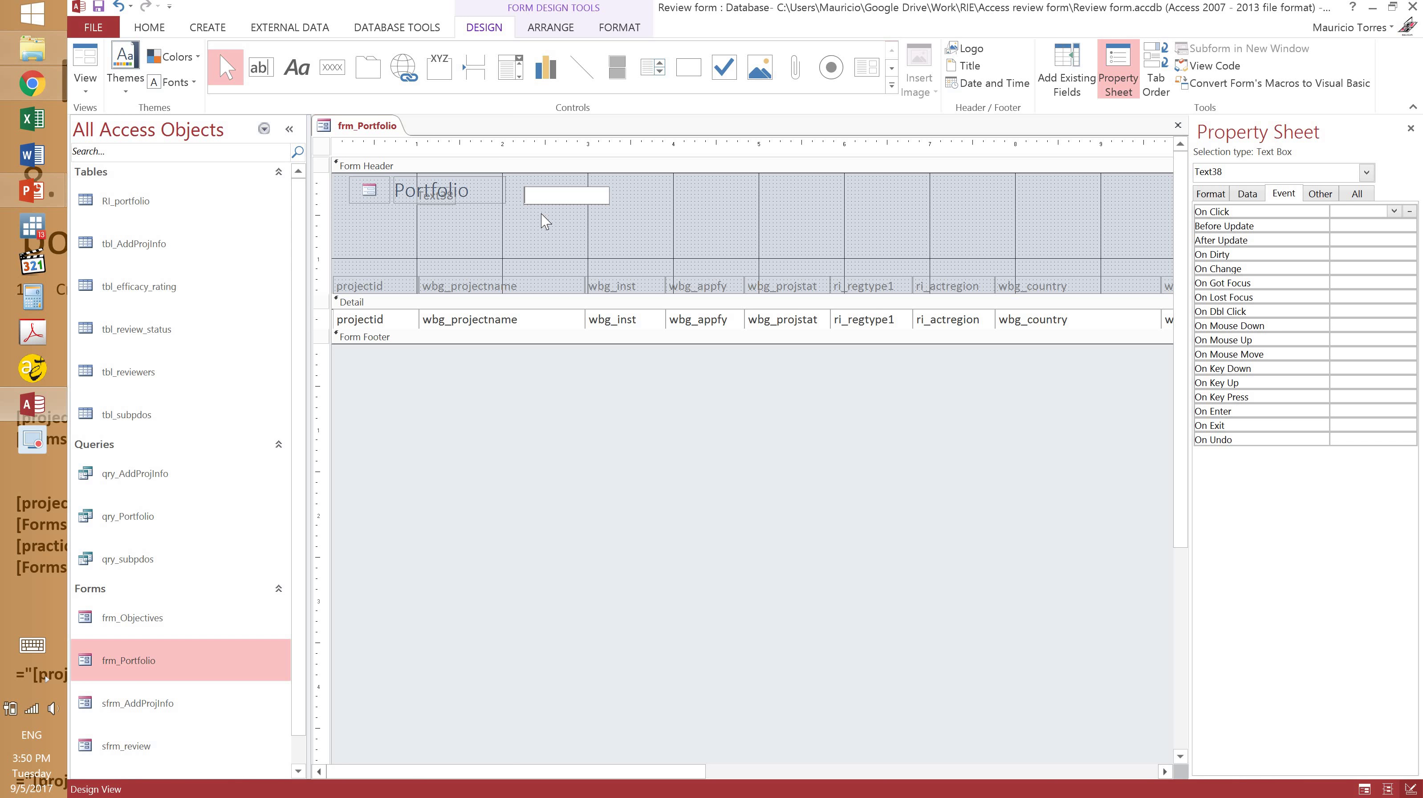
left_click(540, 210)
left_click_drag(538, 204, 718, 201)
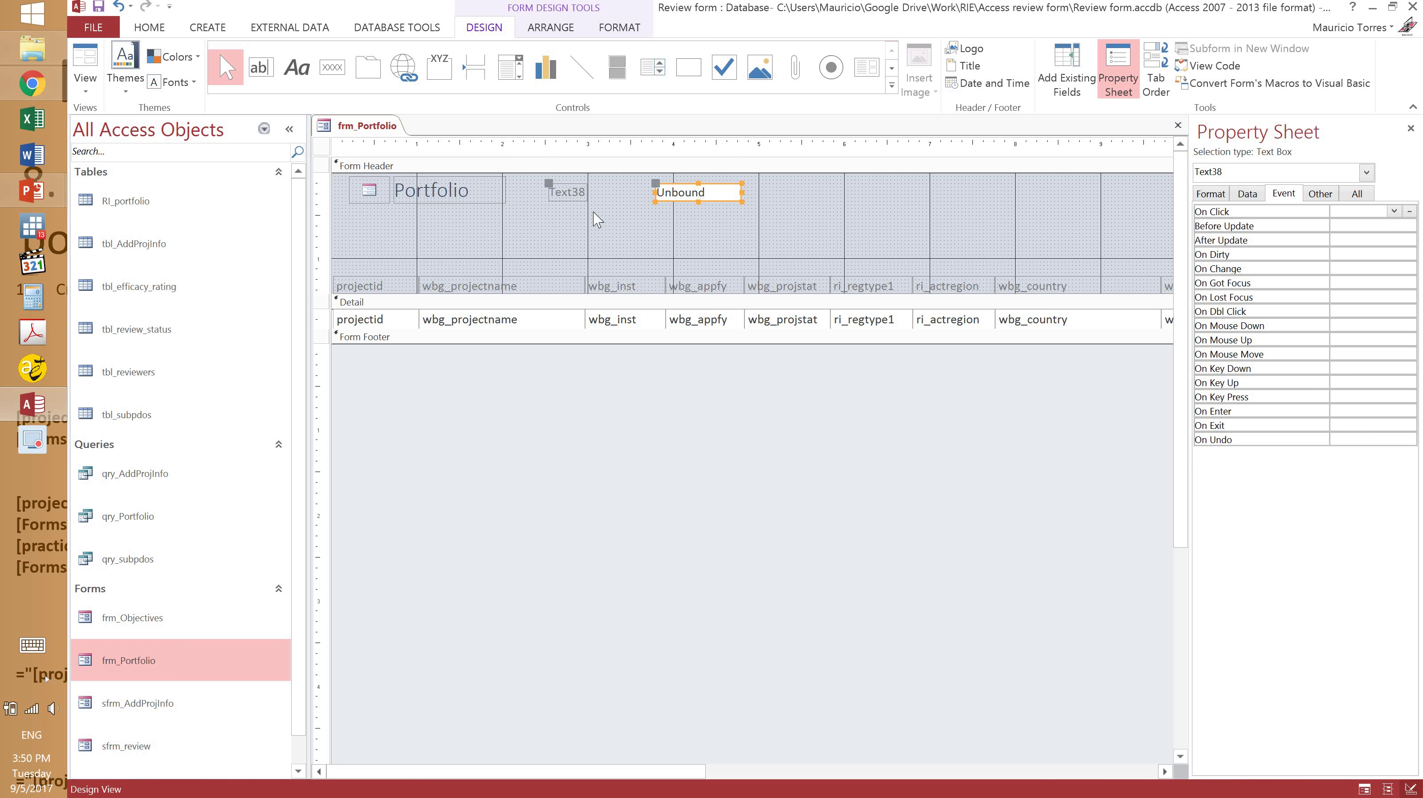
- Caption the new text box's label Project ID and shift label and box together close to the Portfolio title
left_click(577, 195)
key("ctrl+a")
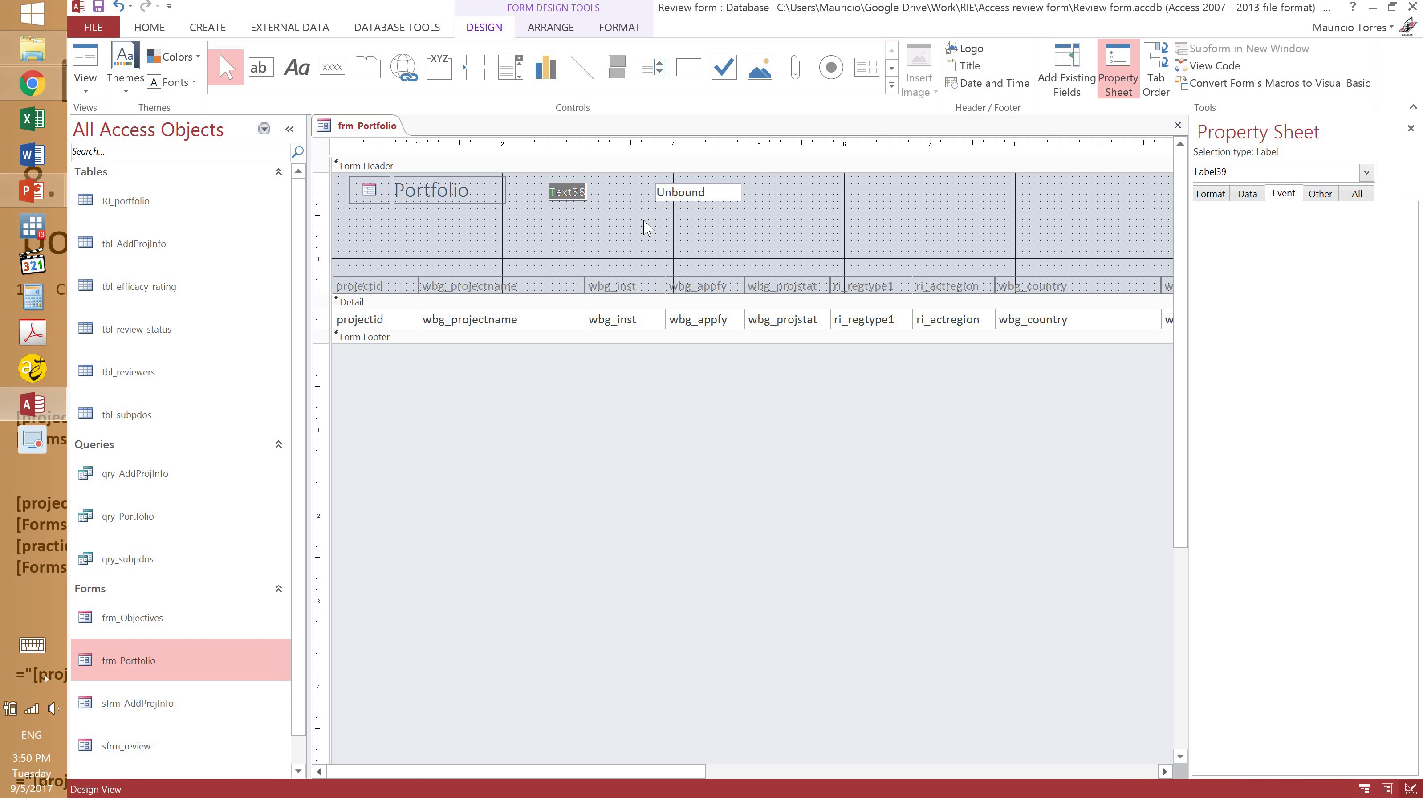
type("Project ID")
left_click(589, 197)
left_click_drag(588, 196, 552, 197)
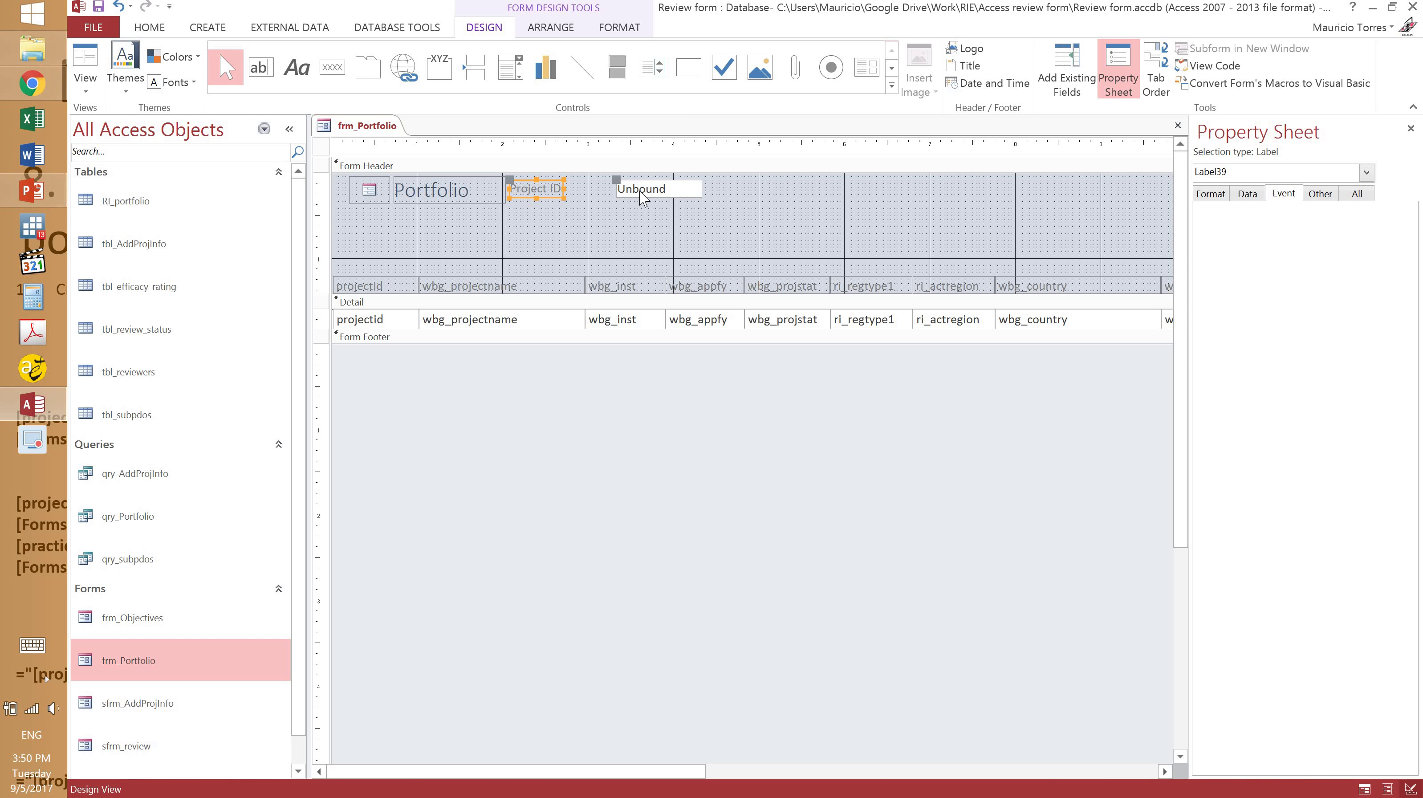
- Resize the unbound text box so it starts right after the Project ID label and ends near the 4-inch mark
left_click(622, 189)
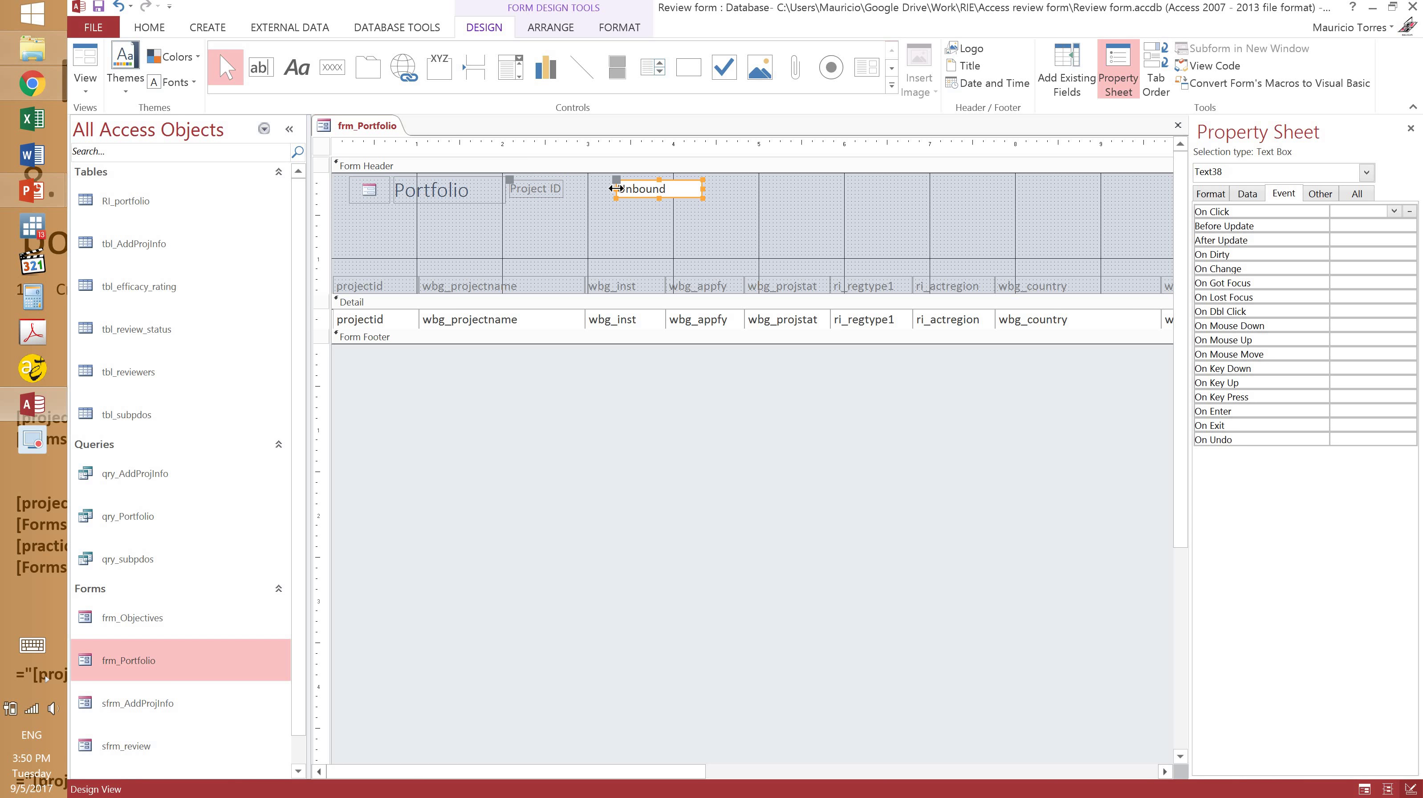
left_click_drag(616, 188, 569, 186)
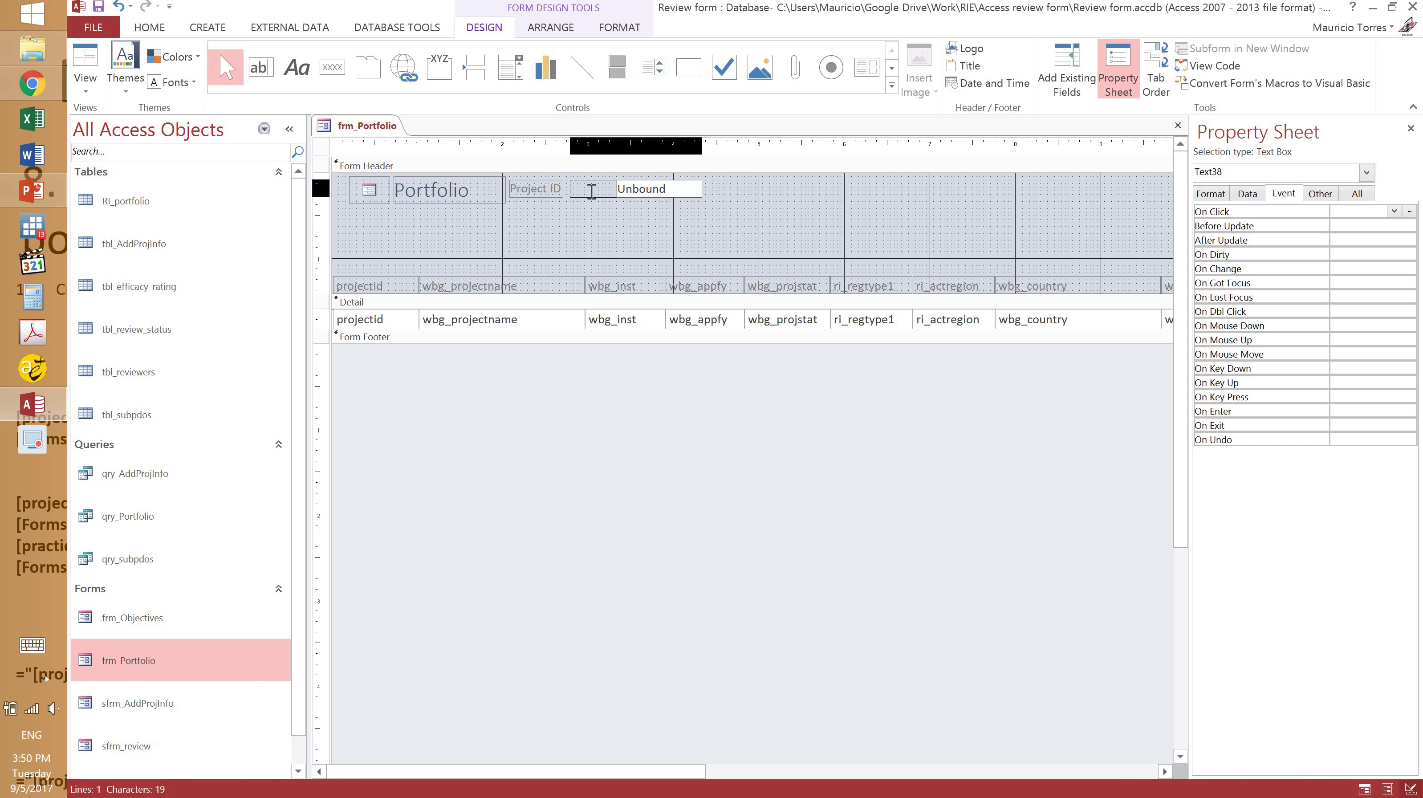
left_click(700, 190)
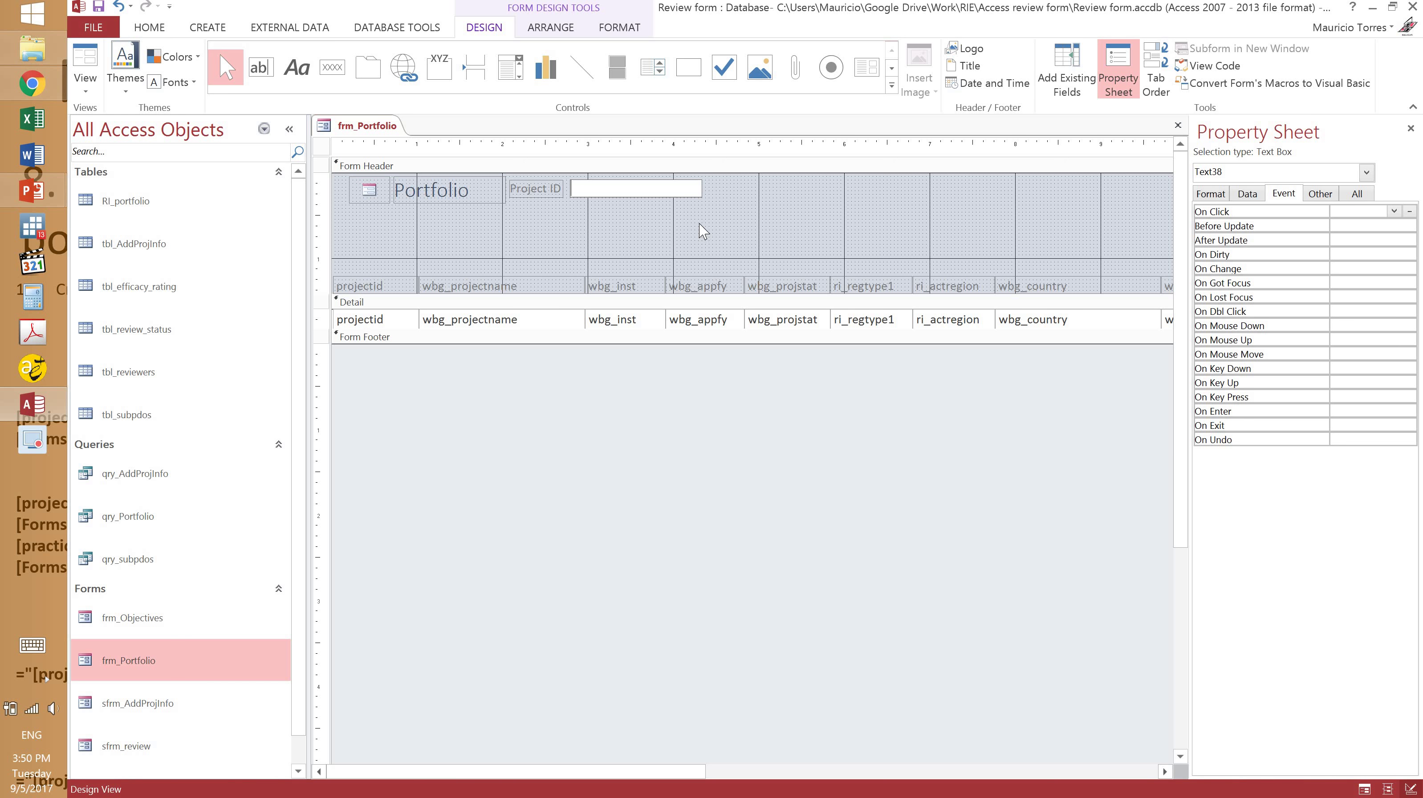
left_click(698, 224)
left_click(703, 188)
left_click_drag(702, 188, 669, 188)
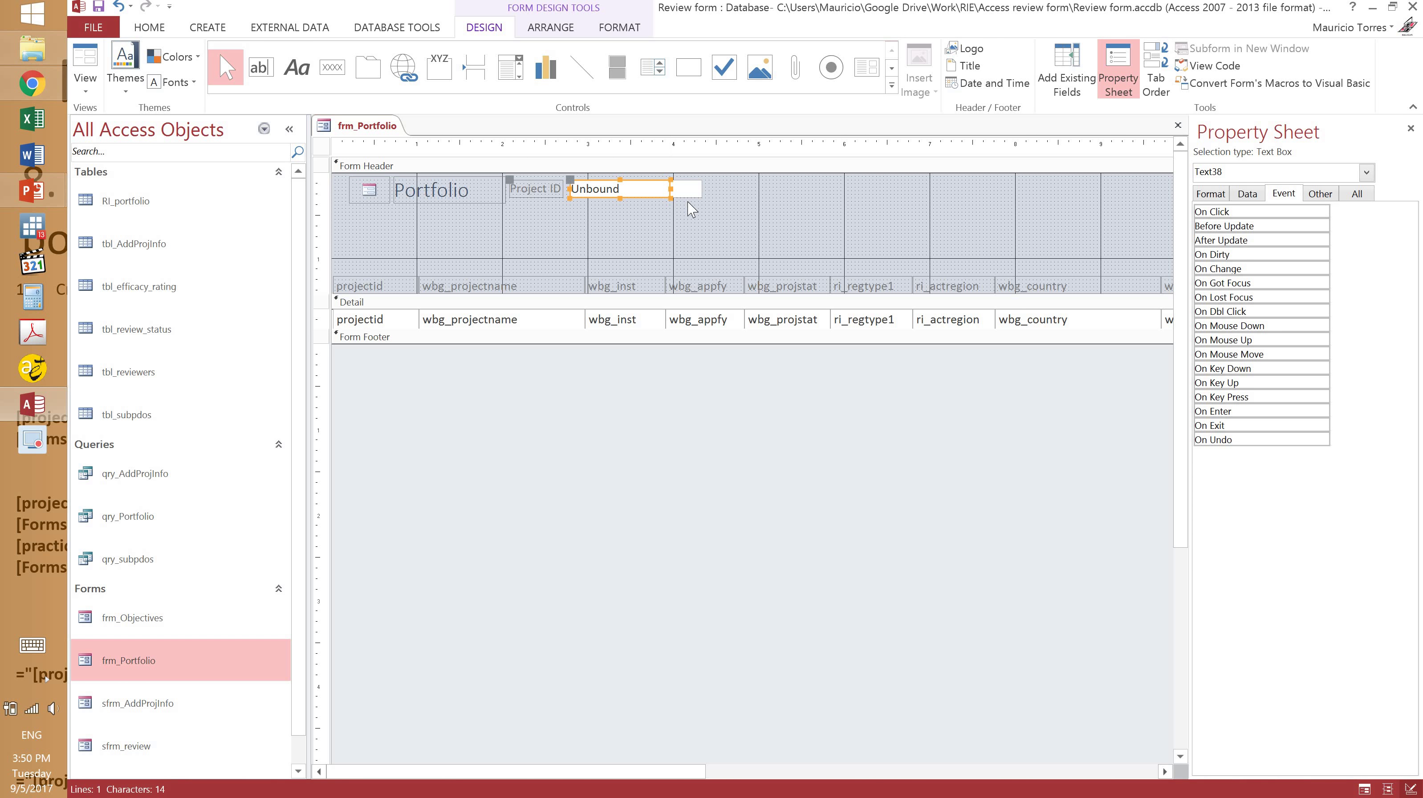
- Name the Project ID text box txt_Search1 in its properties
left_click(660, 202)
left_click(657, 196)
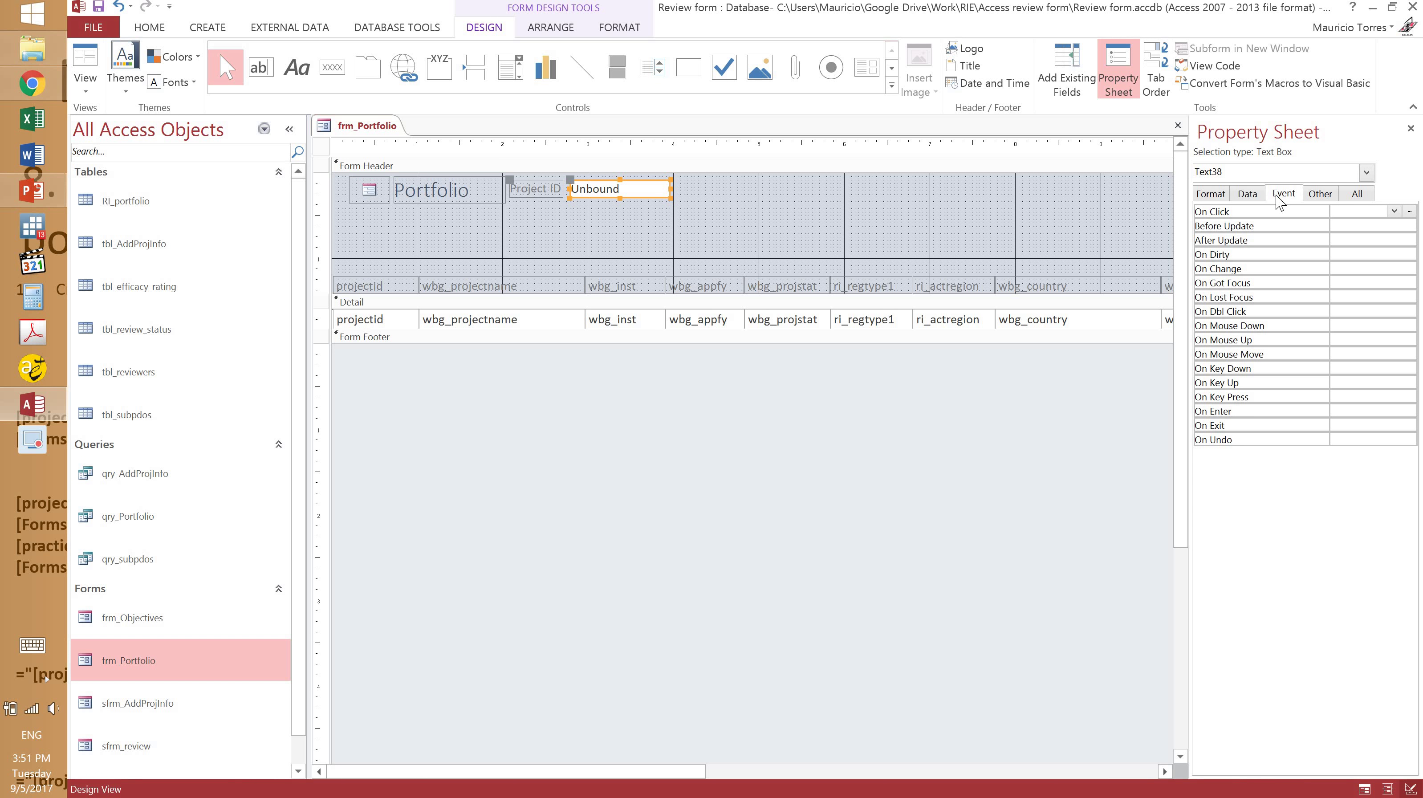
key("F4")
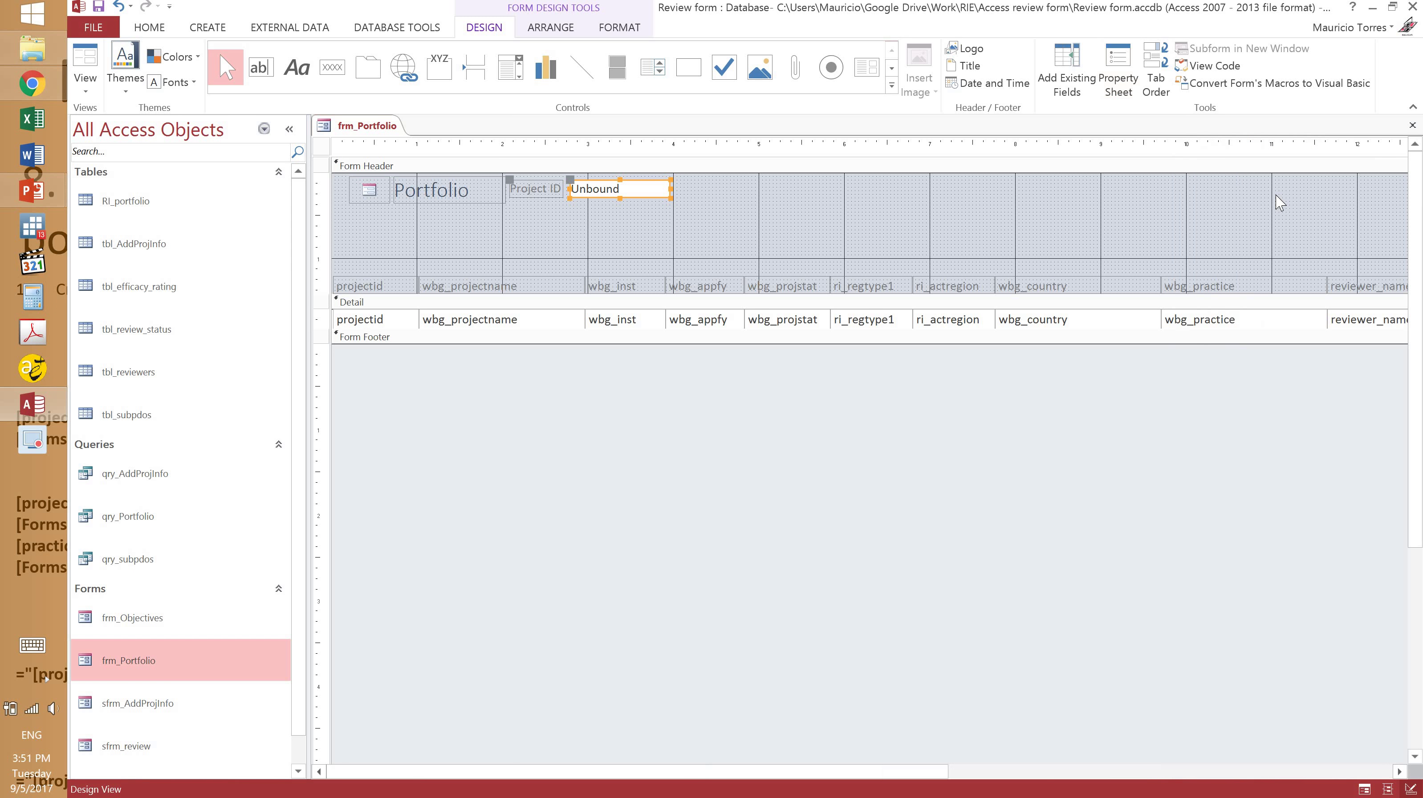
key("F4")
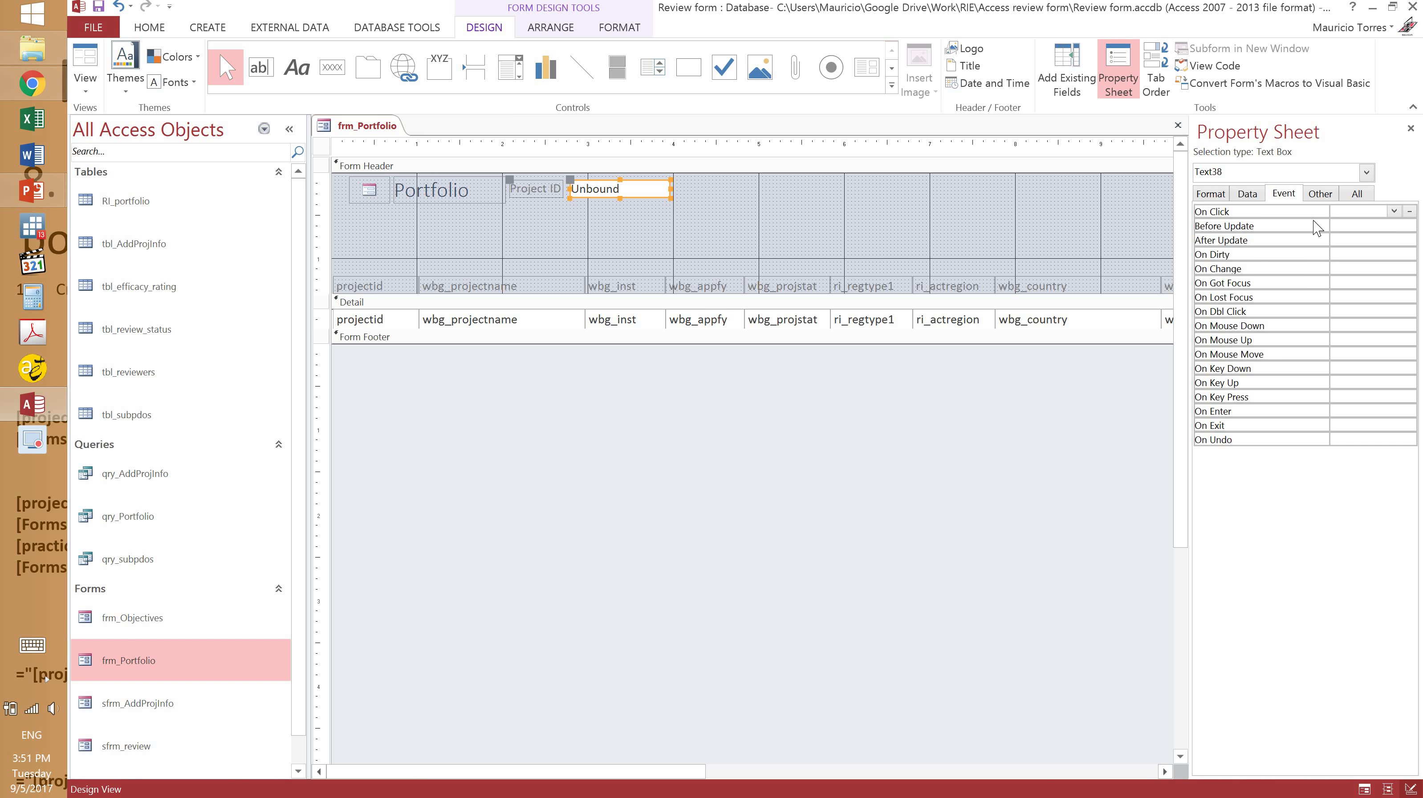
left_click(1321, 204)
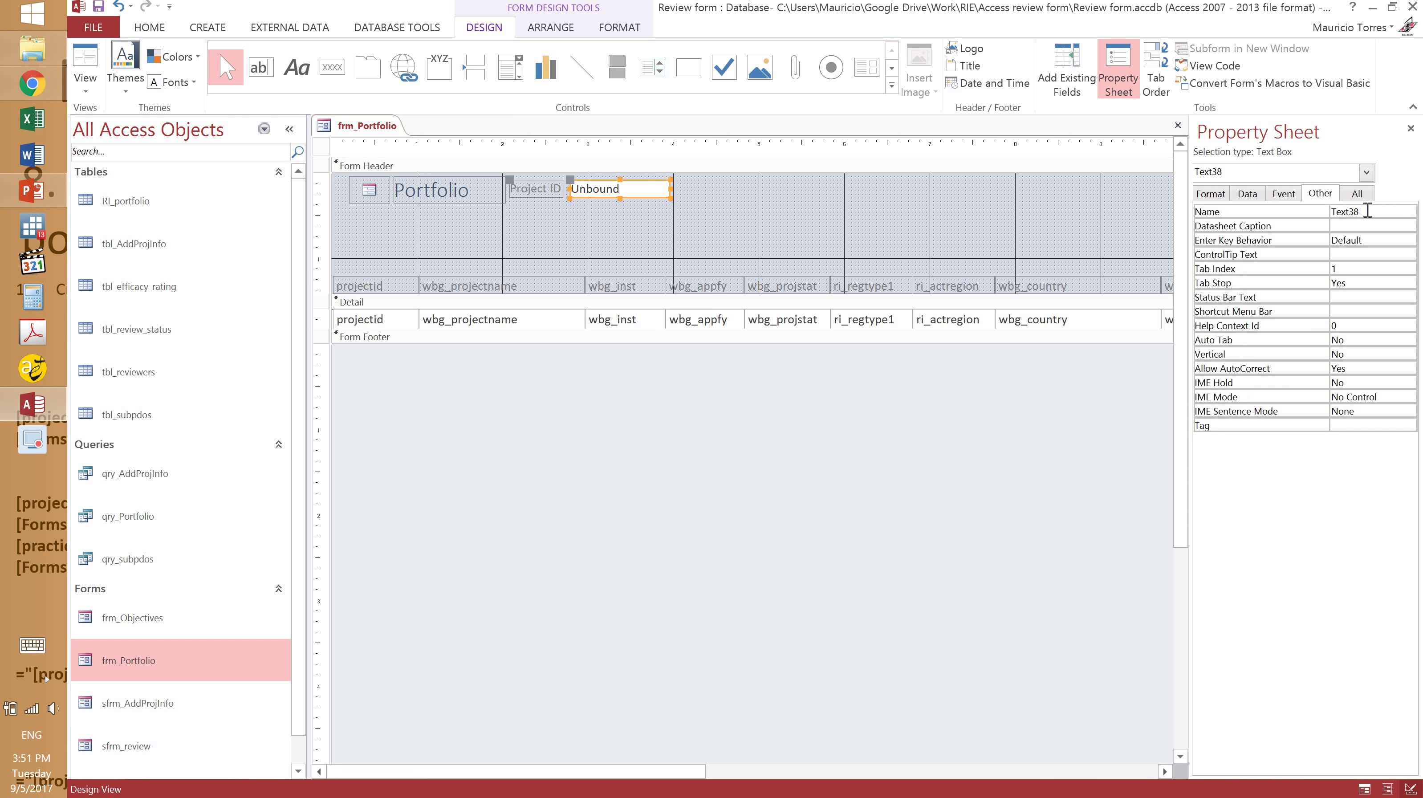
double_click(1346, 211)
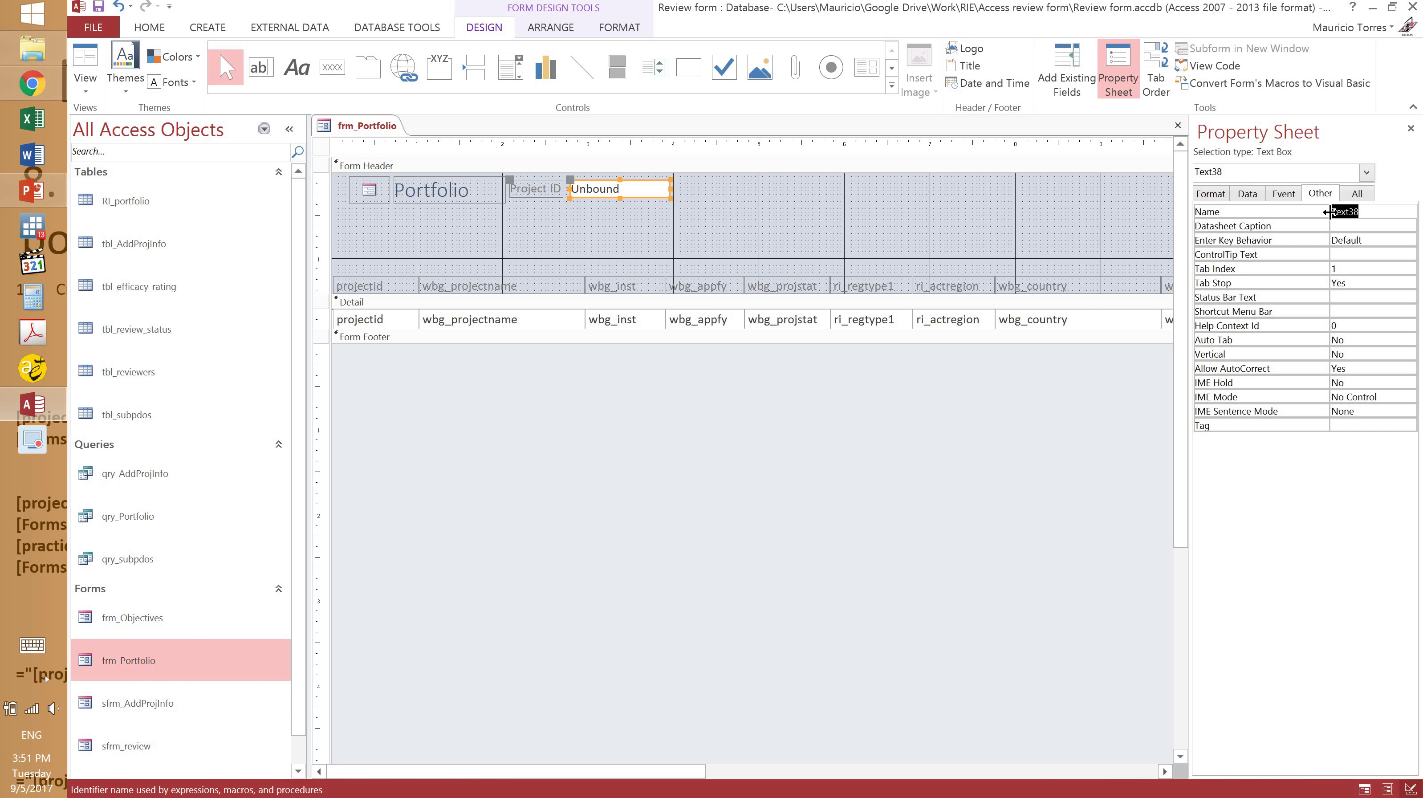
type("txt_")
type("Seac")
key("BackSpace")
key("BackSpace")
key("BackSpace")
key("BackSpace")
type("Search1")
left_click(1149, 233)
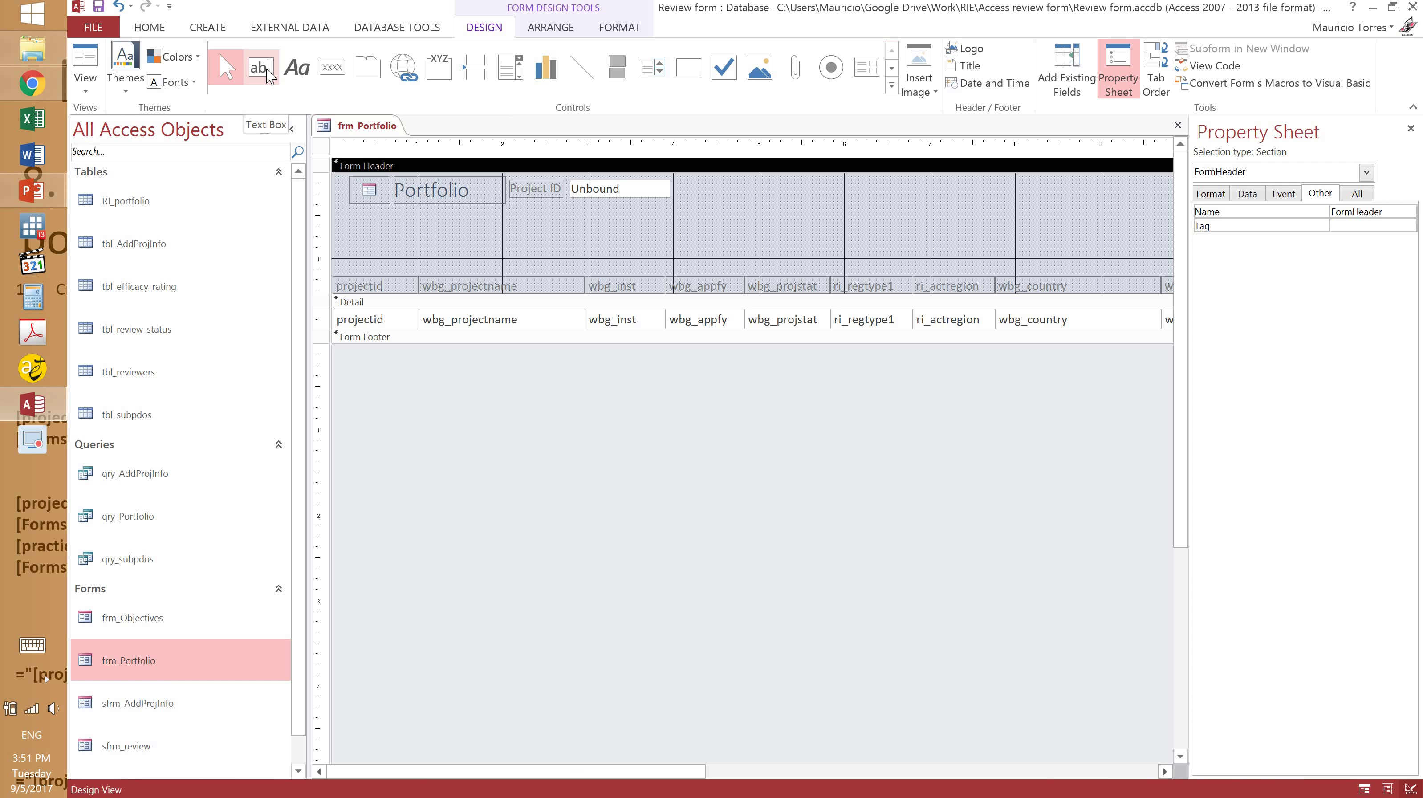
- Place a command button just after the Project ID text box in the form header, cancelling the Command Button Wizard
left_click(332, 67)
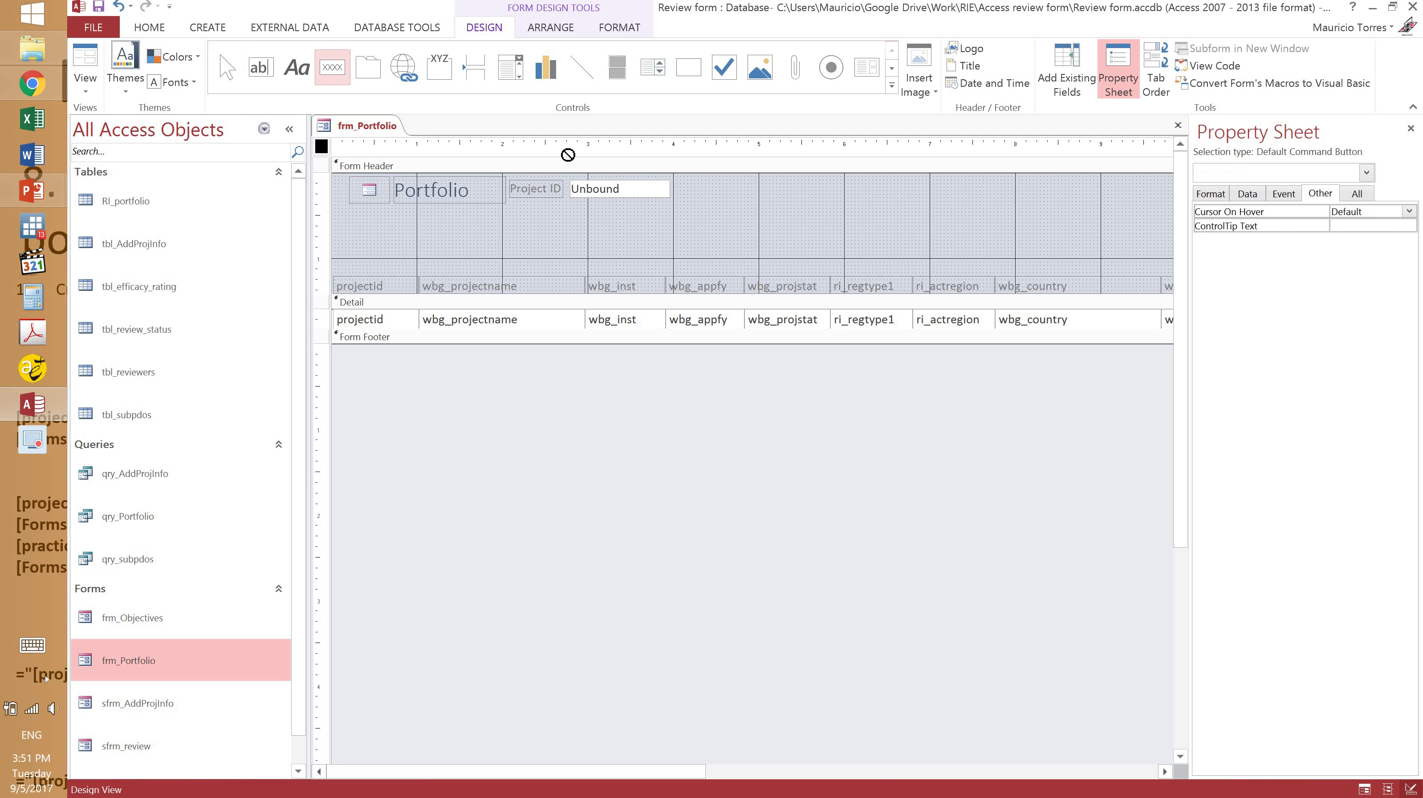
left_click(674, 180)
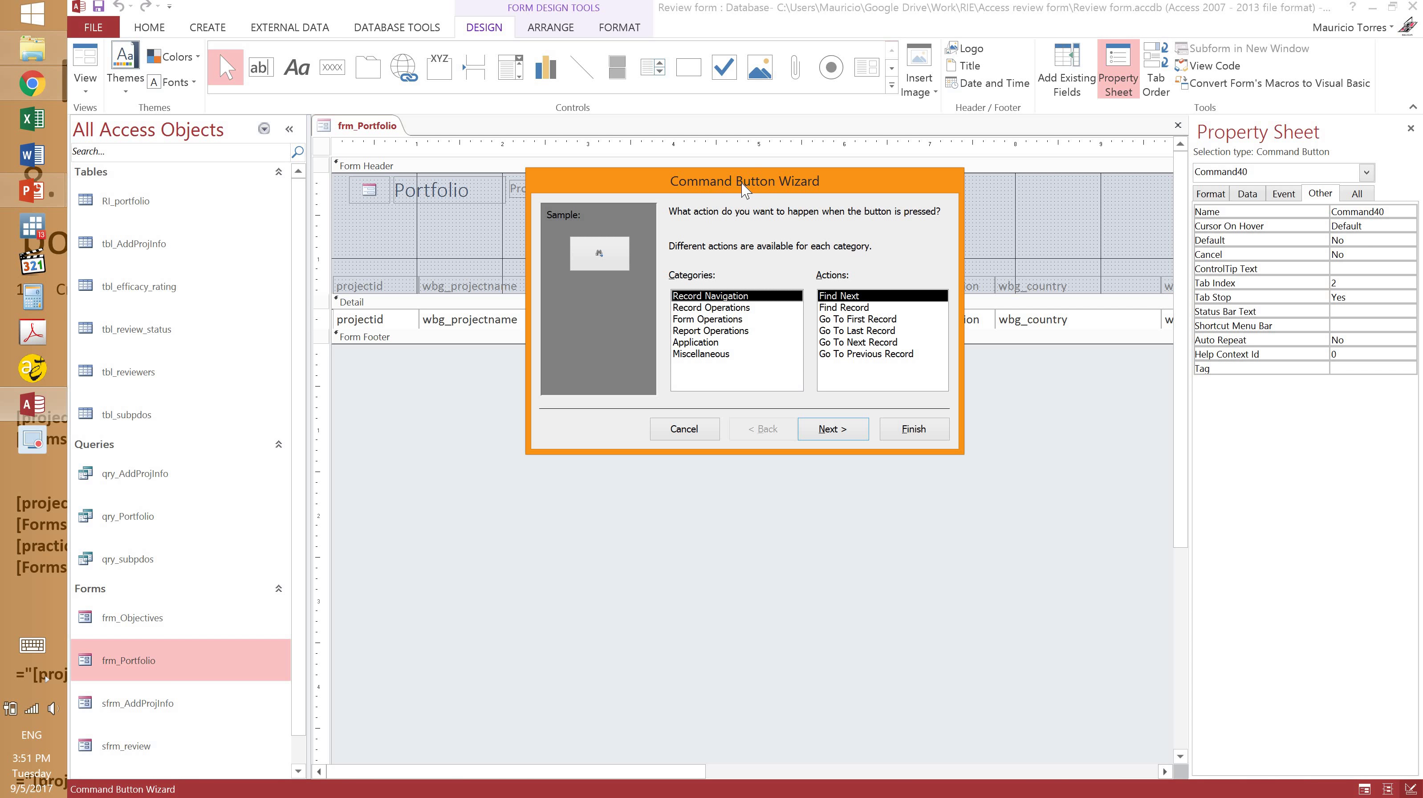
left_click_drag(741, 182, 591, 392)
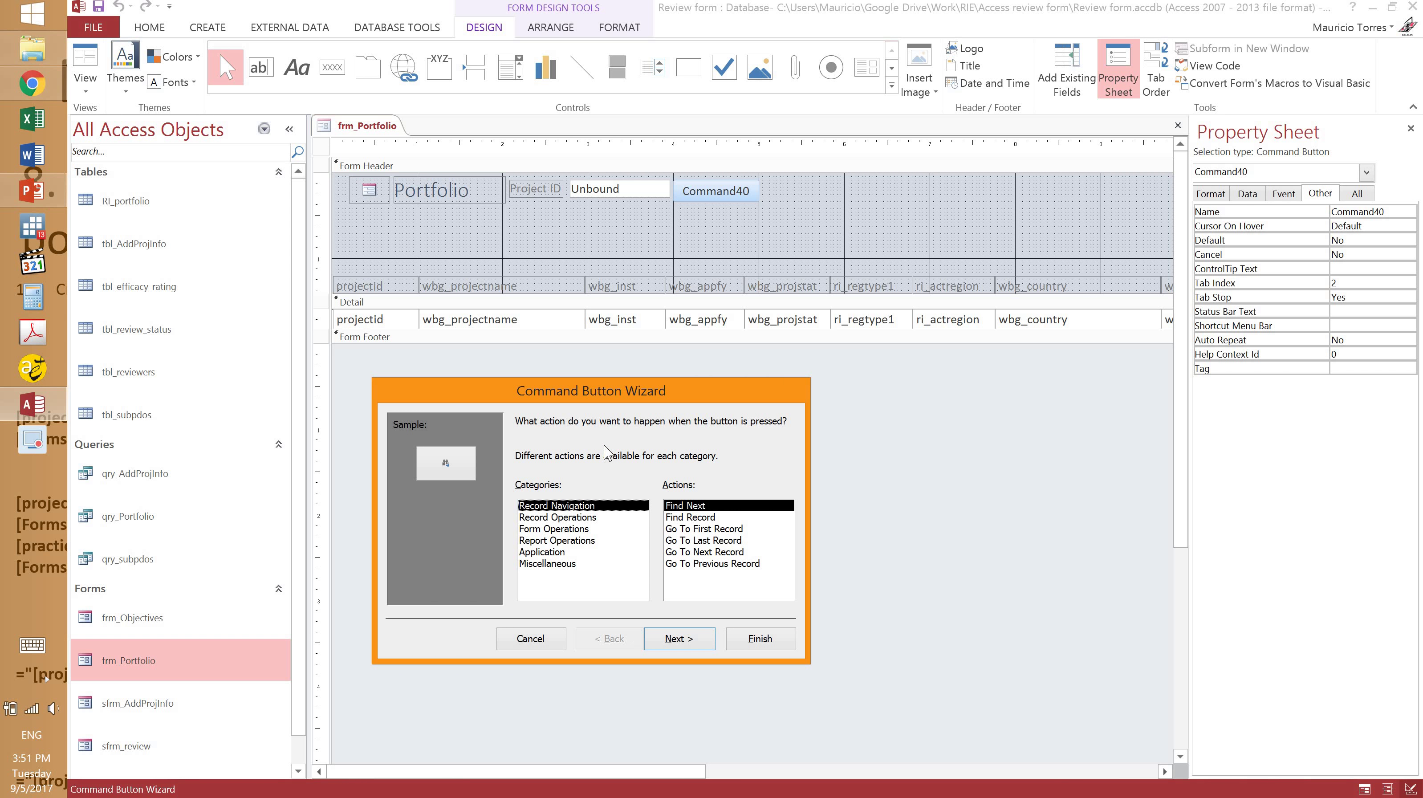
left_click(538, 640)
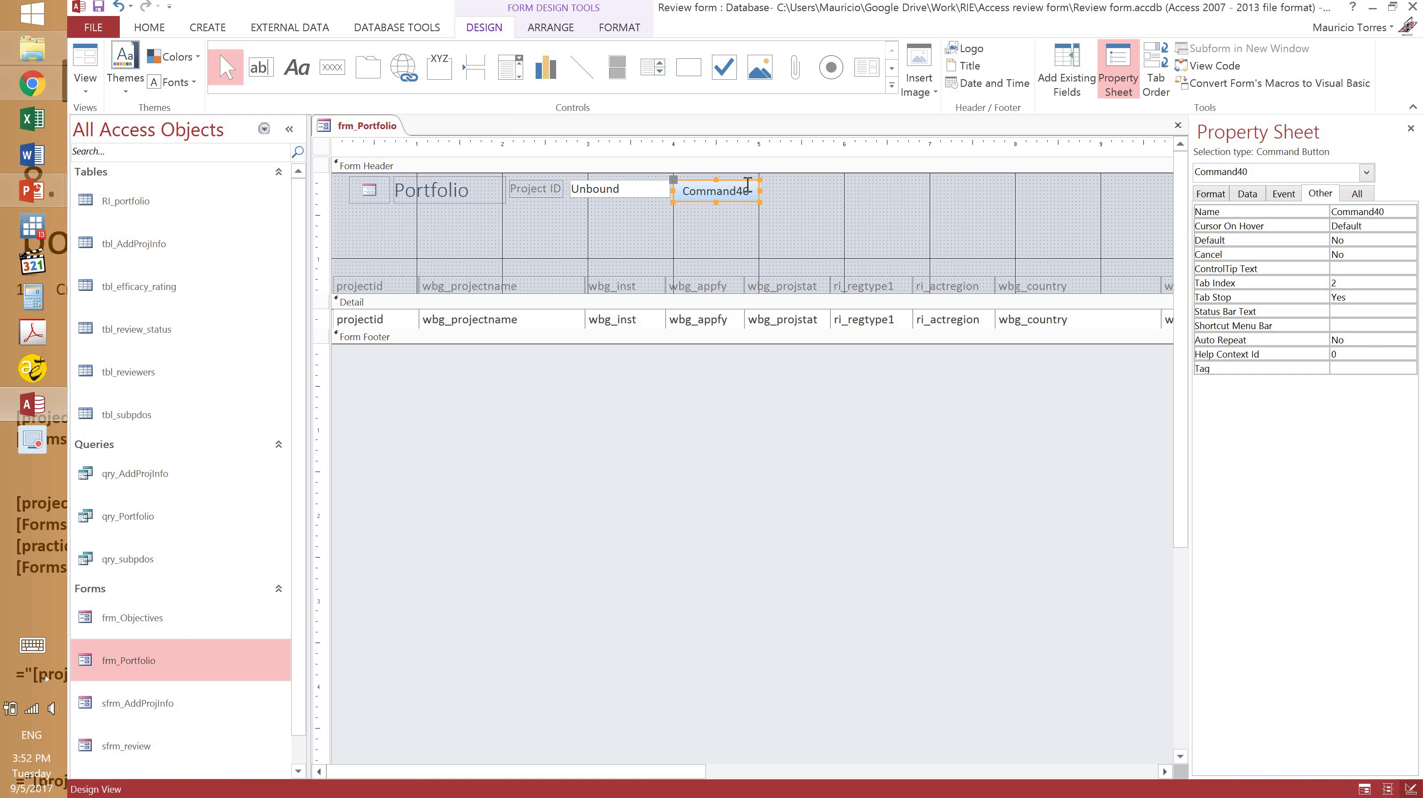
- Change the caption of the new command button to Search
left_click_drag(743, 191, 787, 207)
key("ctrl+a")
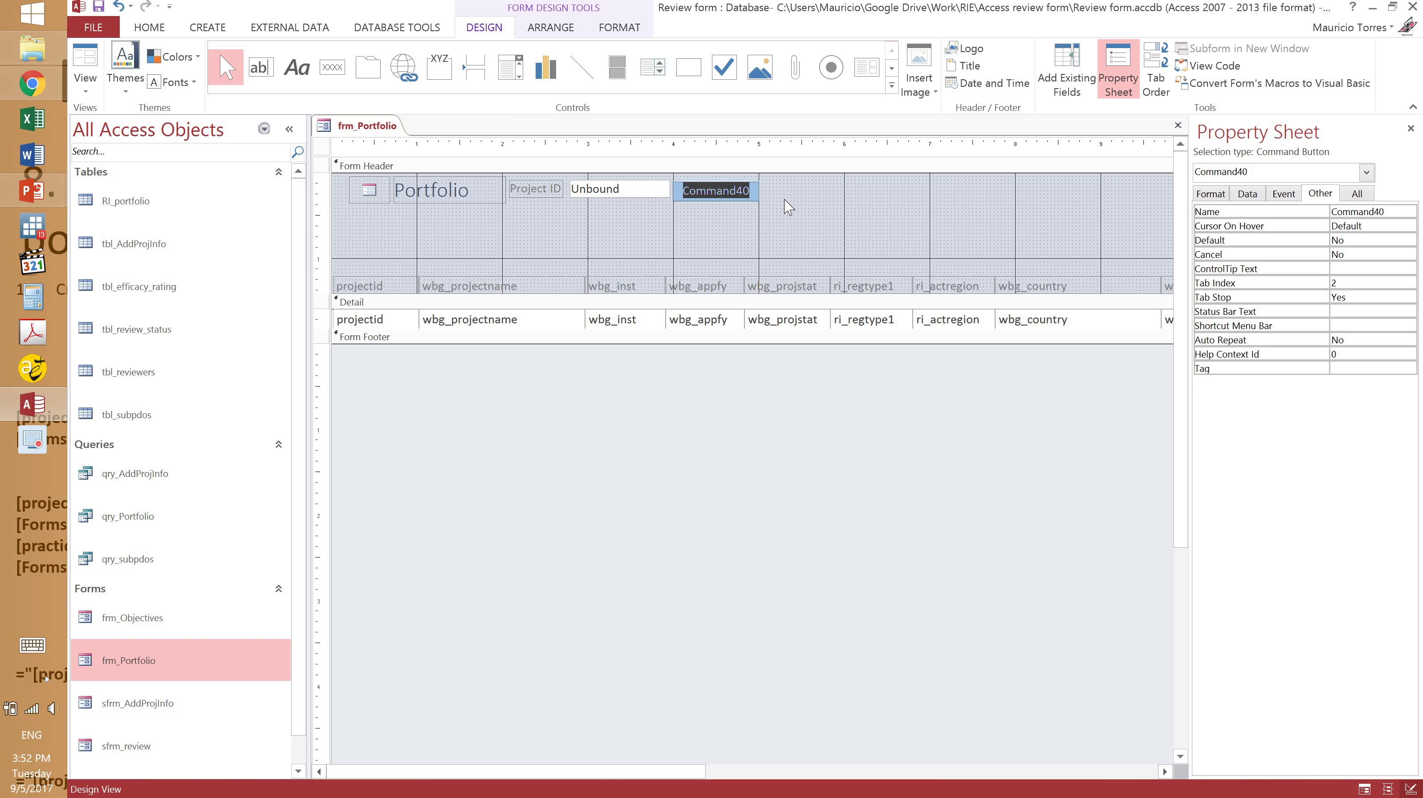
type("Search")
left_click(773, 199)
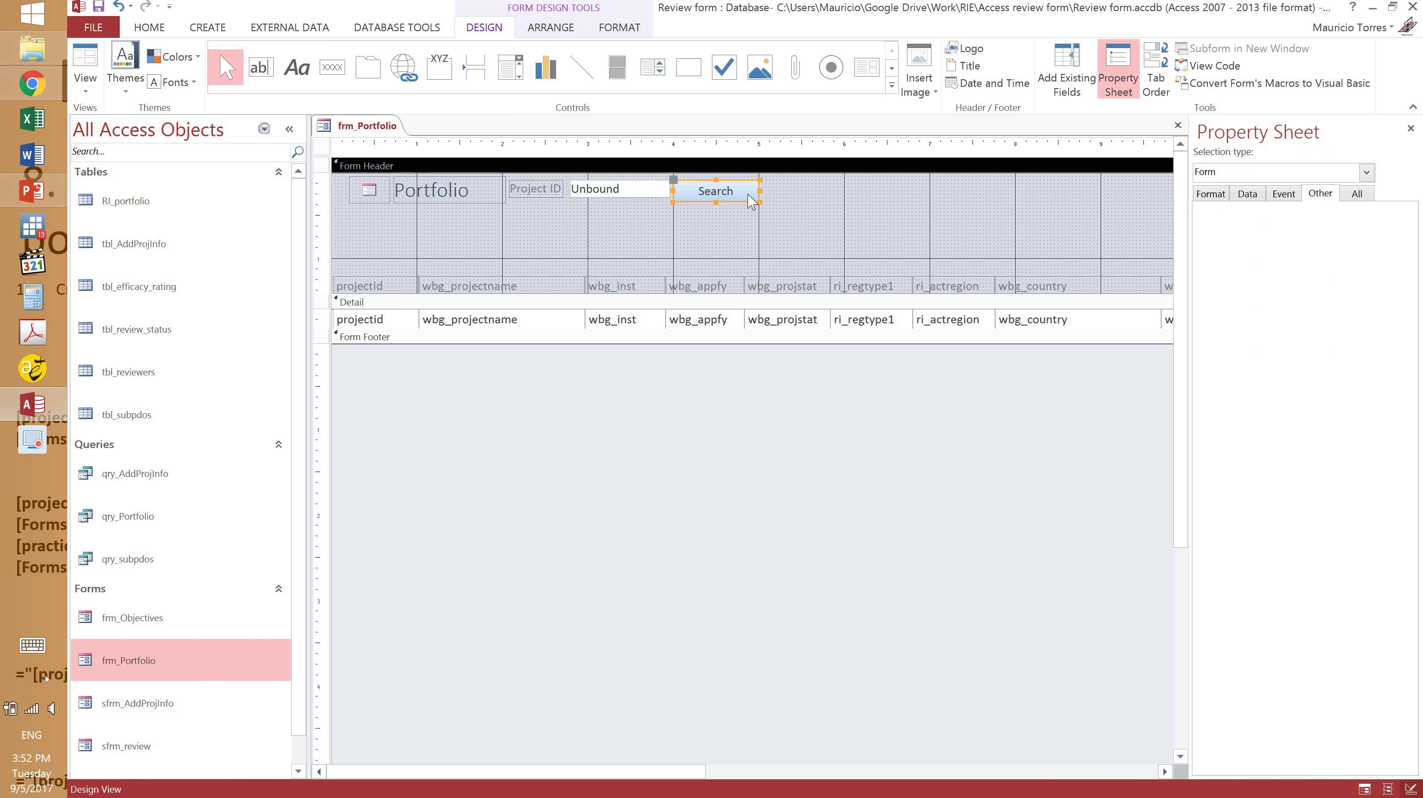
left_click(741, 200)
left_click_drag(741, 200, 740, 203)
left_click(764, 220)
- Open the Macro Builder for the Search button's On Click event
left_click(741, 196)
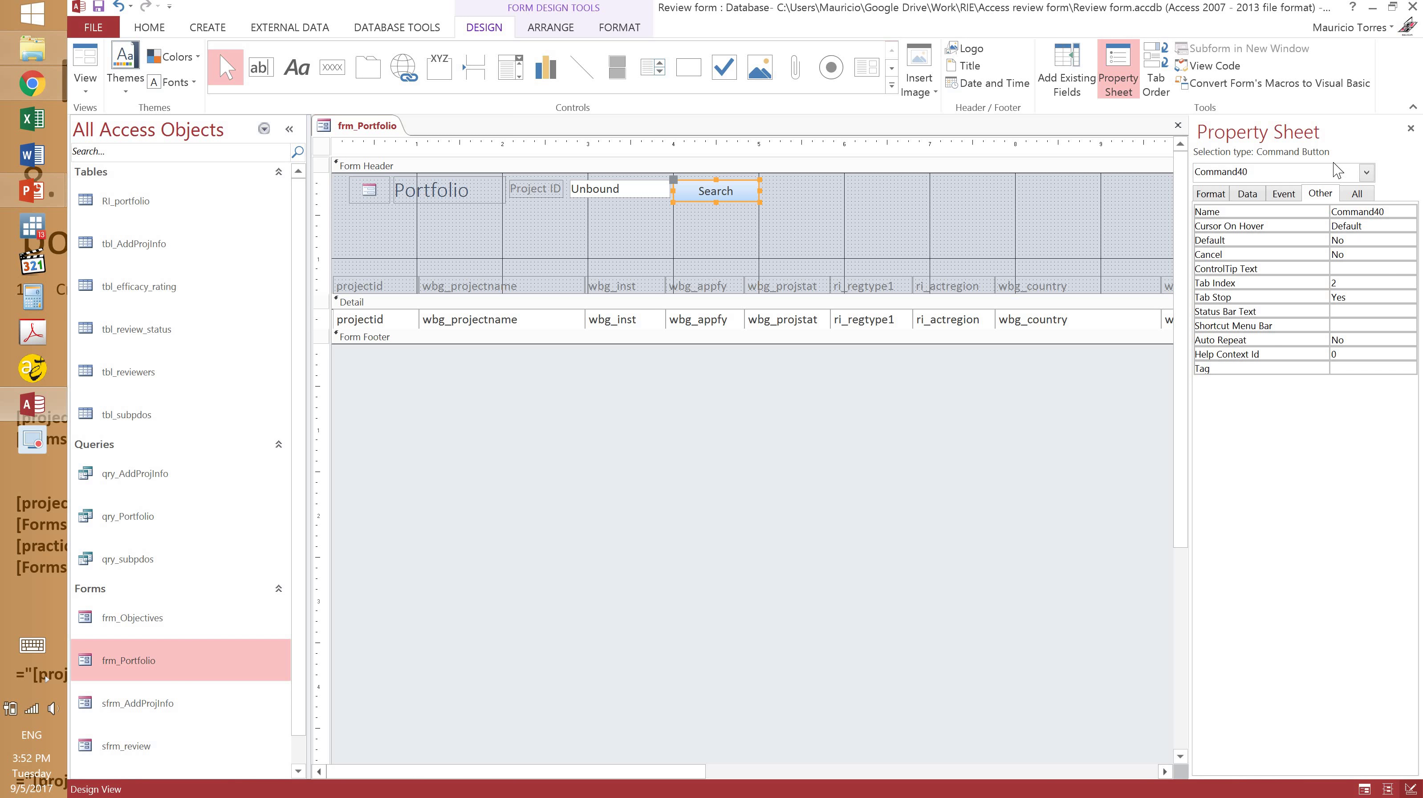
left_click(1282, 195)
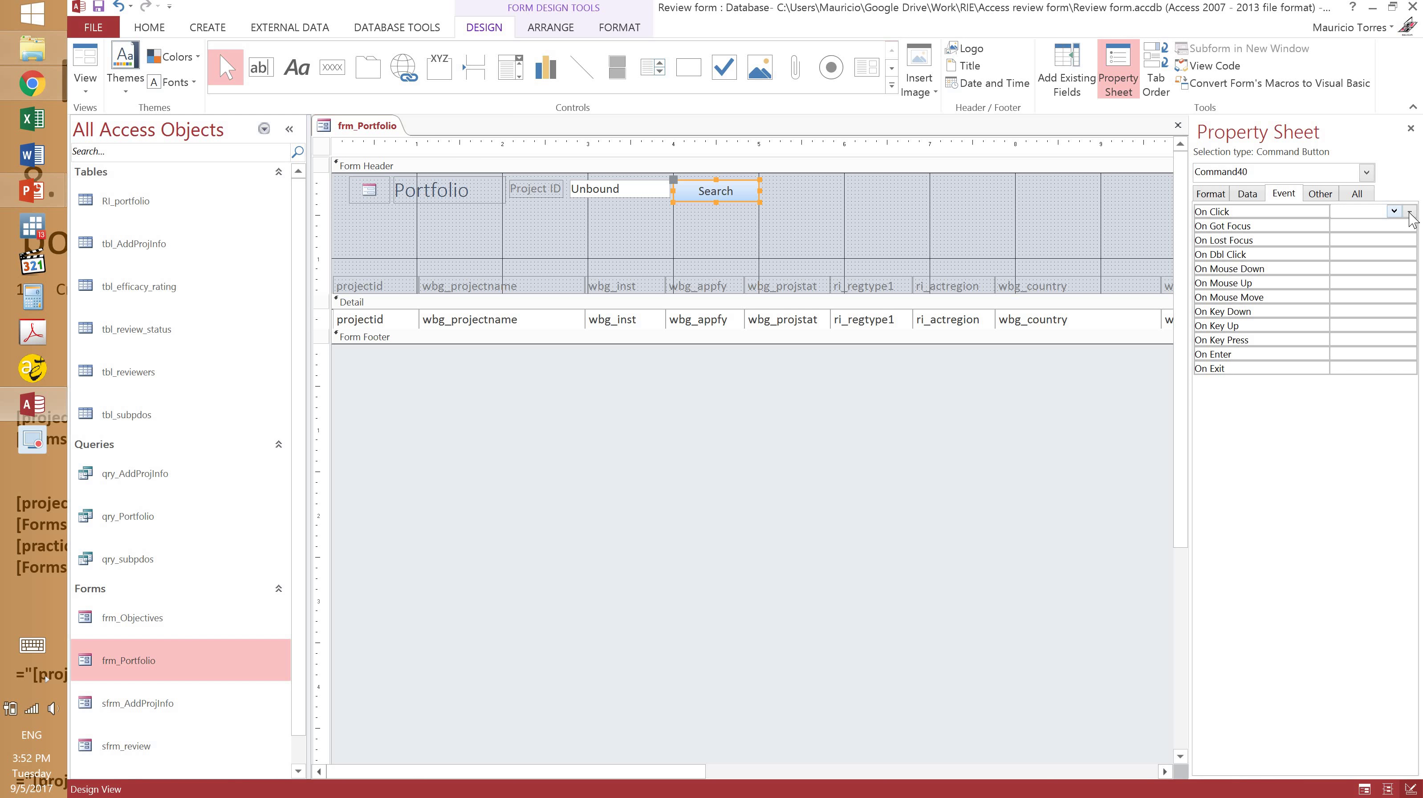
left_click(1409, 213)
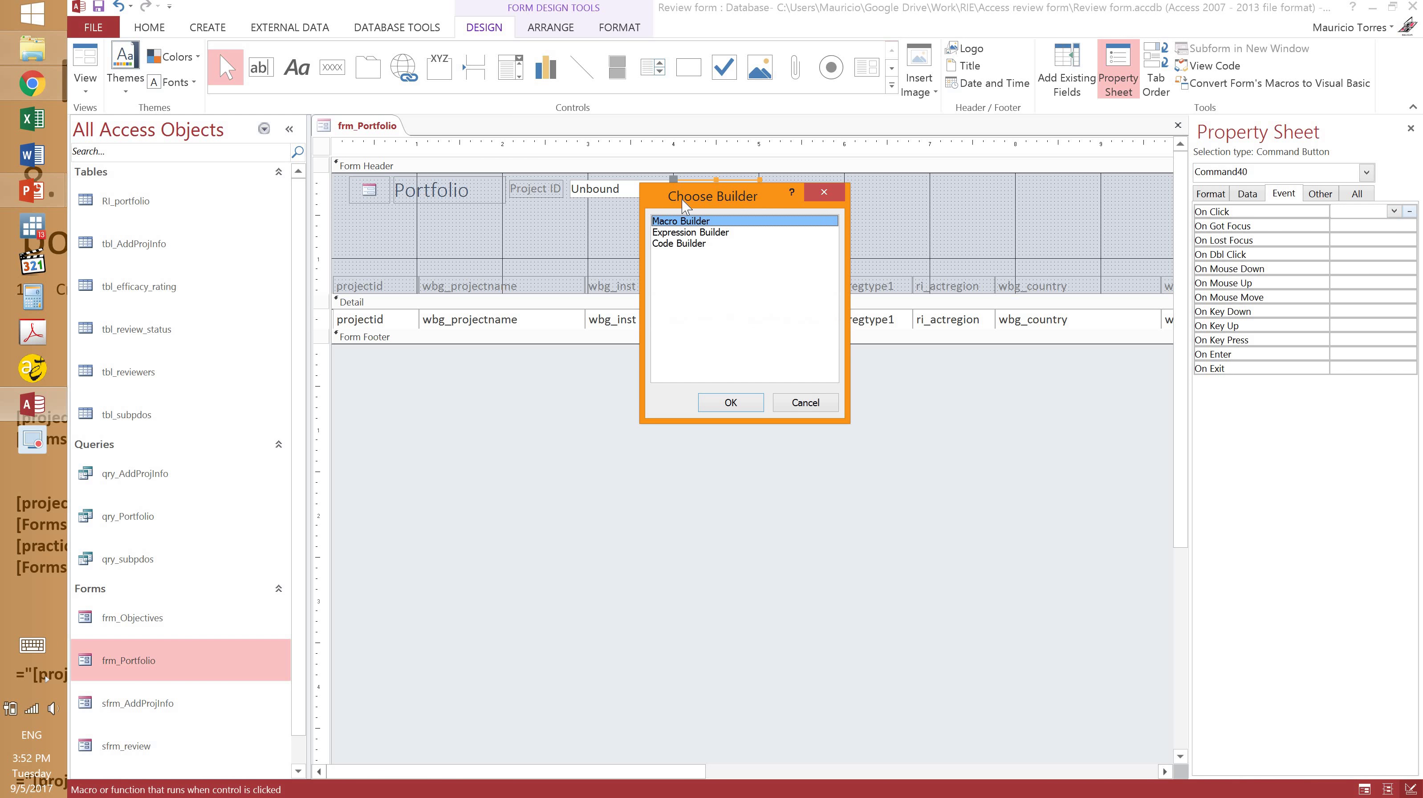
left_click(731, 400)
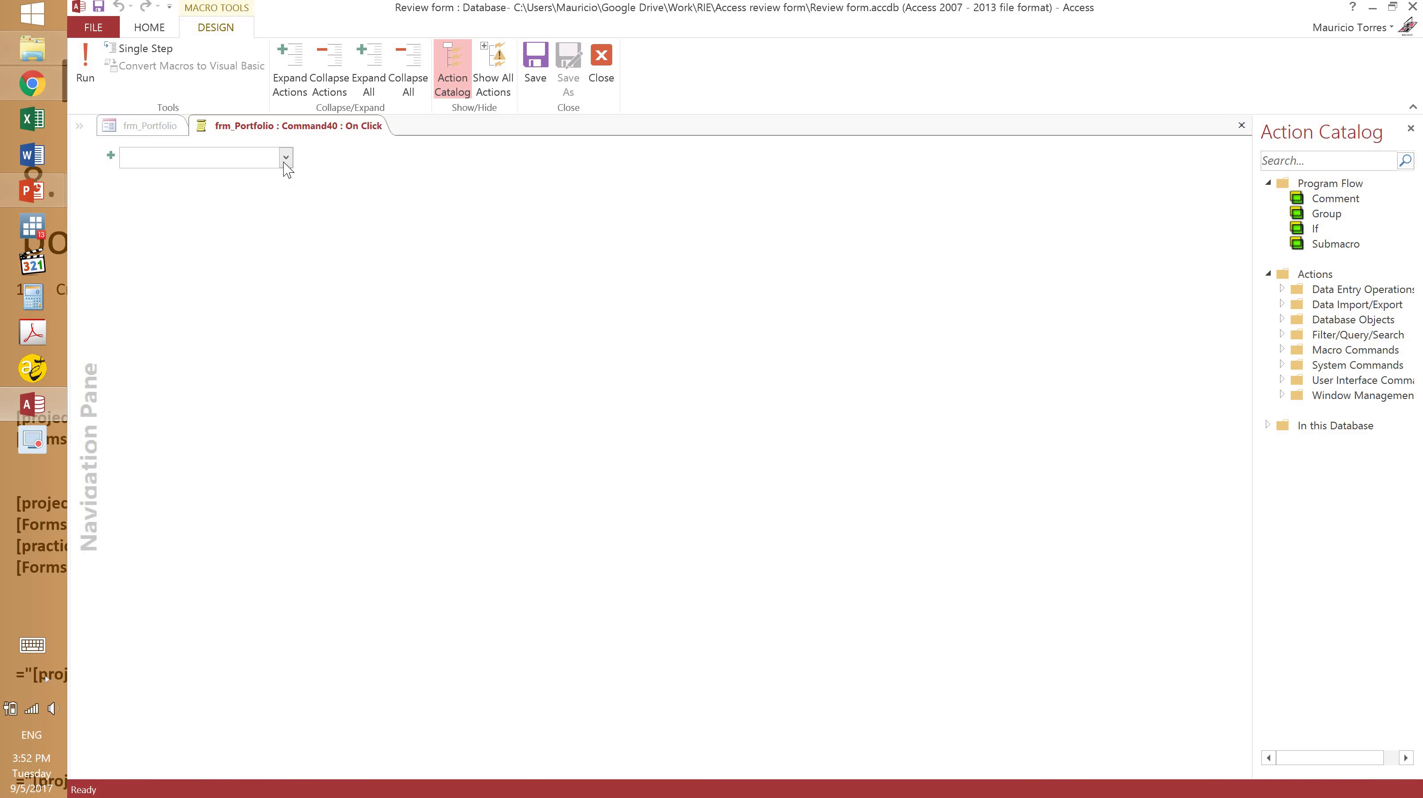
- Add an ApplyFilter action to the Search button's On Click macro
left_click(285, 162)
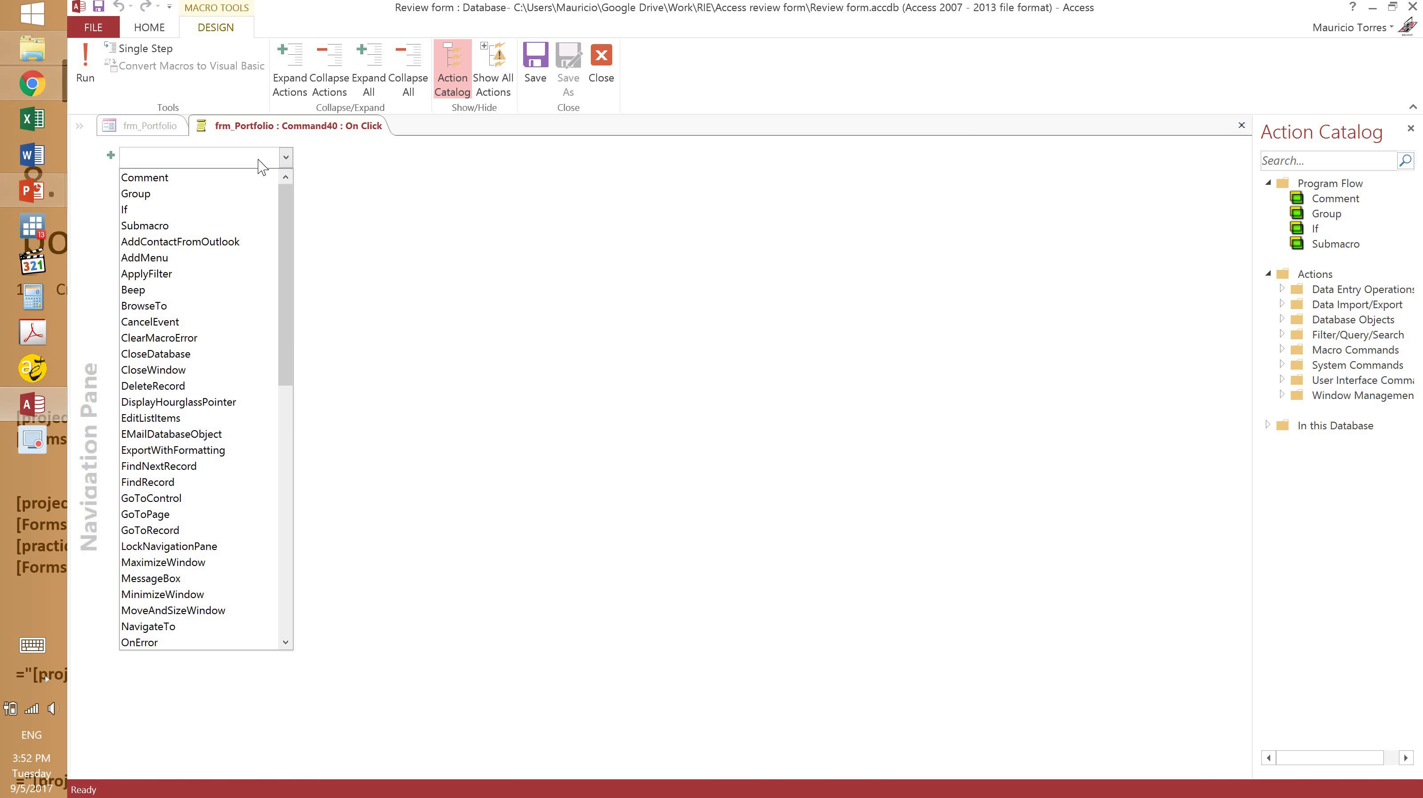
type("ApplyFile")
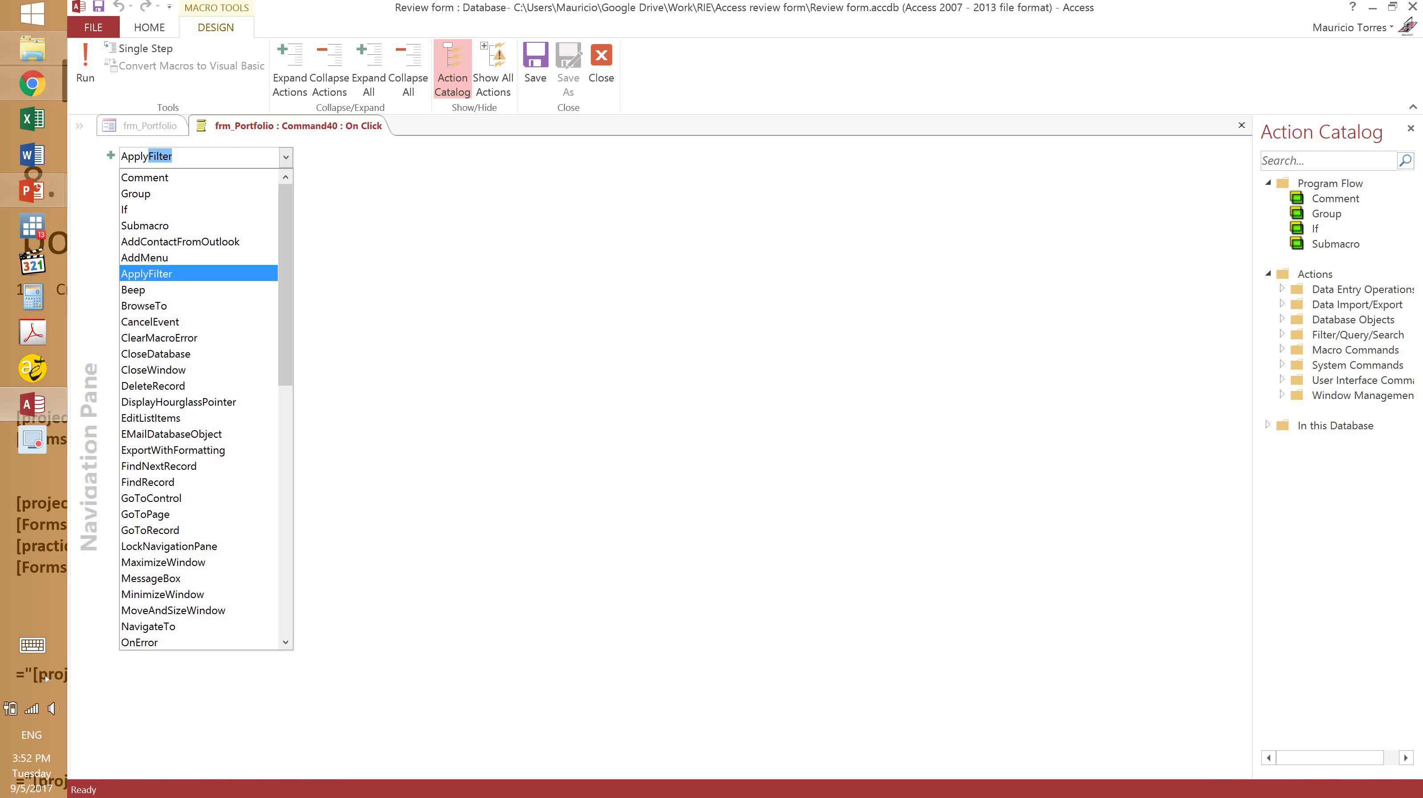
key("BackSpace")
type("ter")
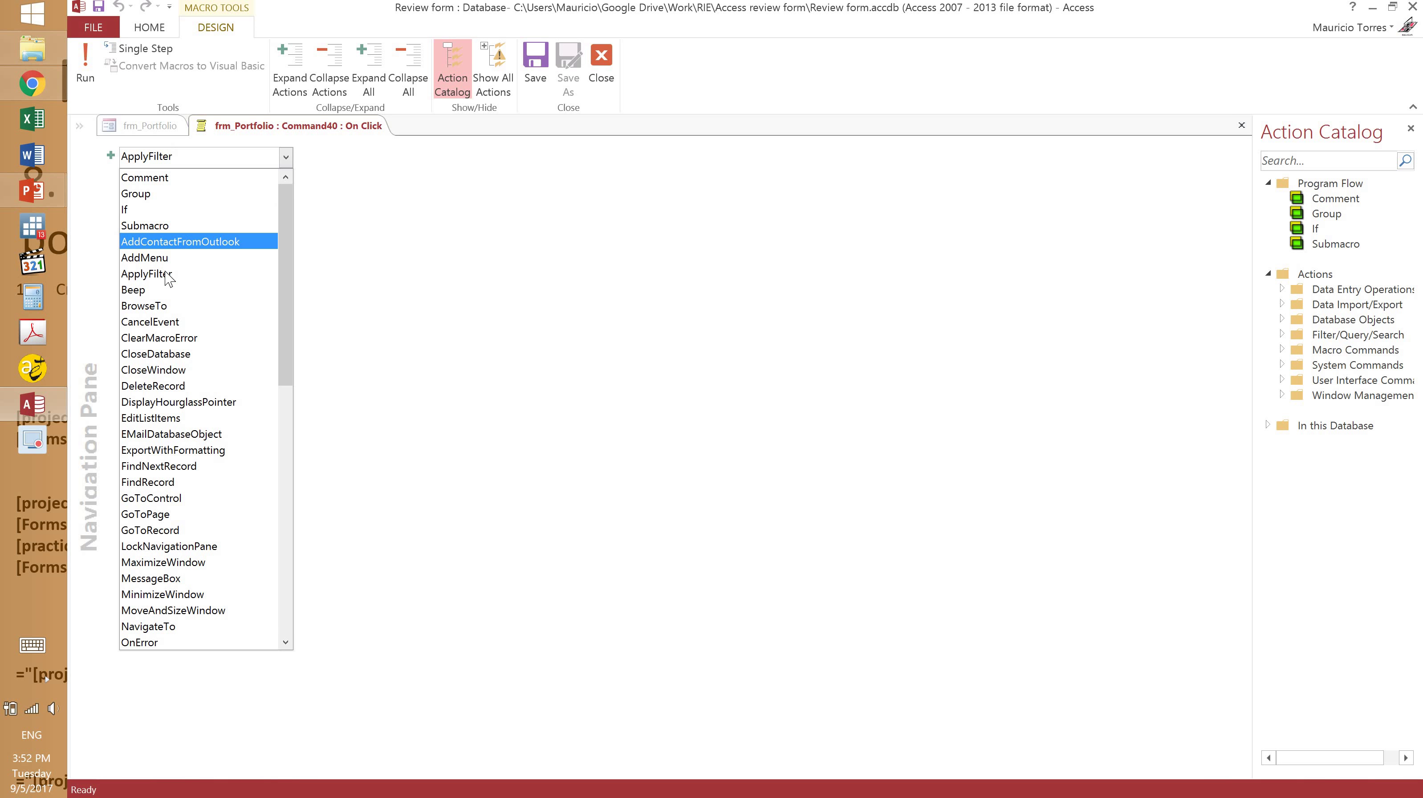
left_click(167, 276)
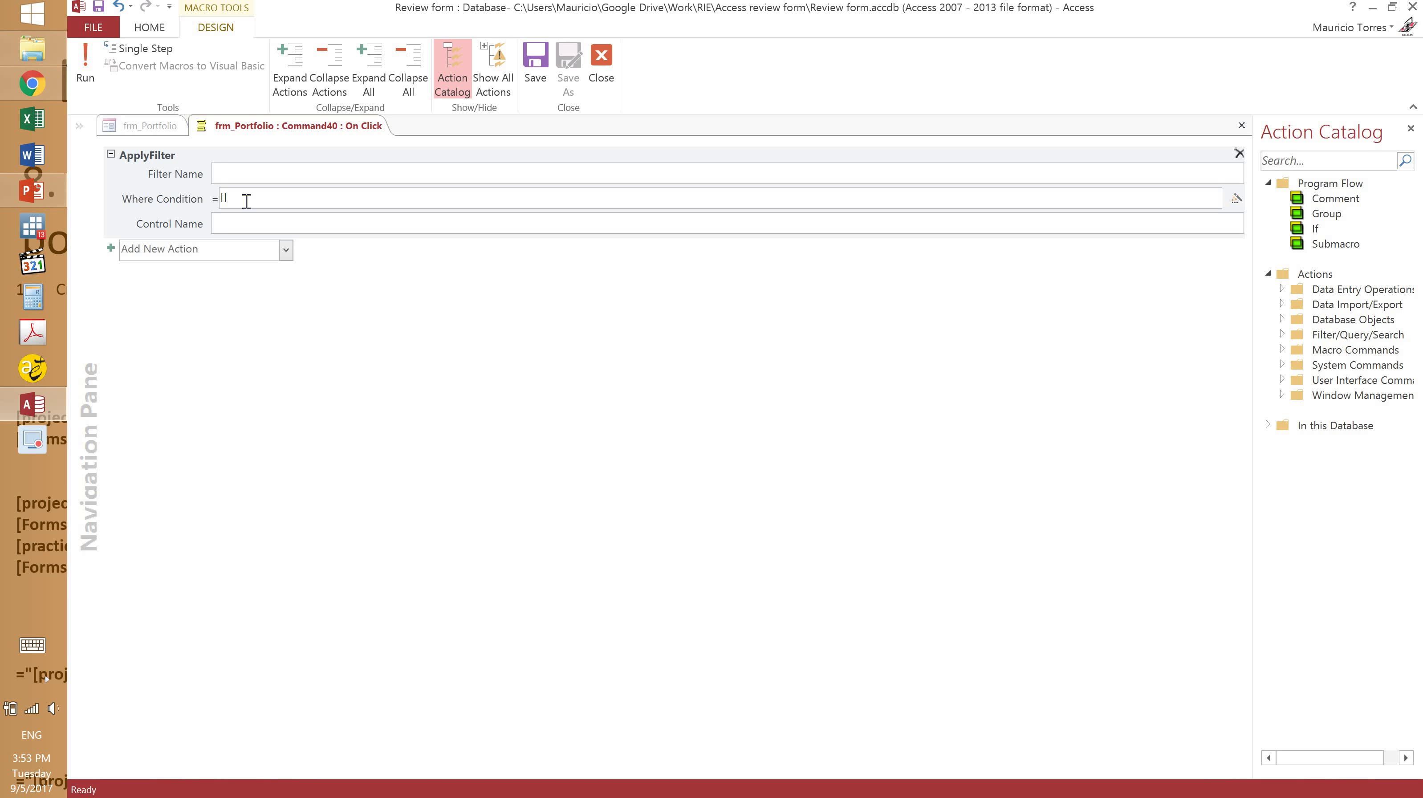
- Begin the ApplyFilter Where Condition with [projectid] Like "*"
type("projectid]")
key("BackSpace")
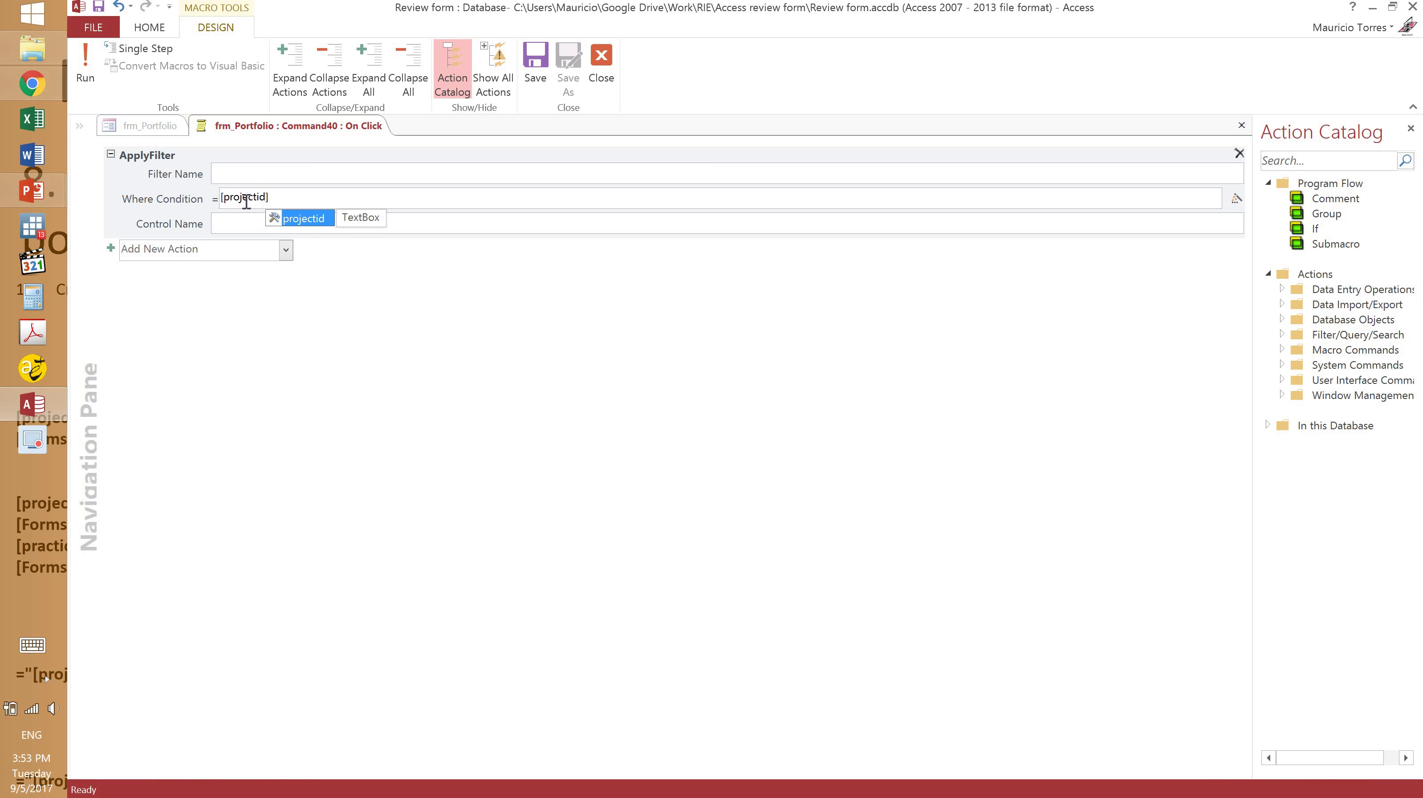
type("]")
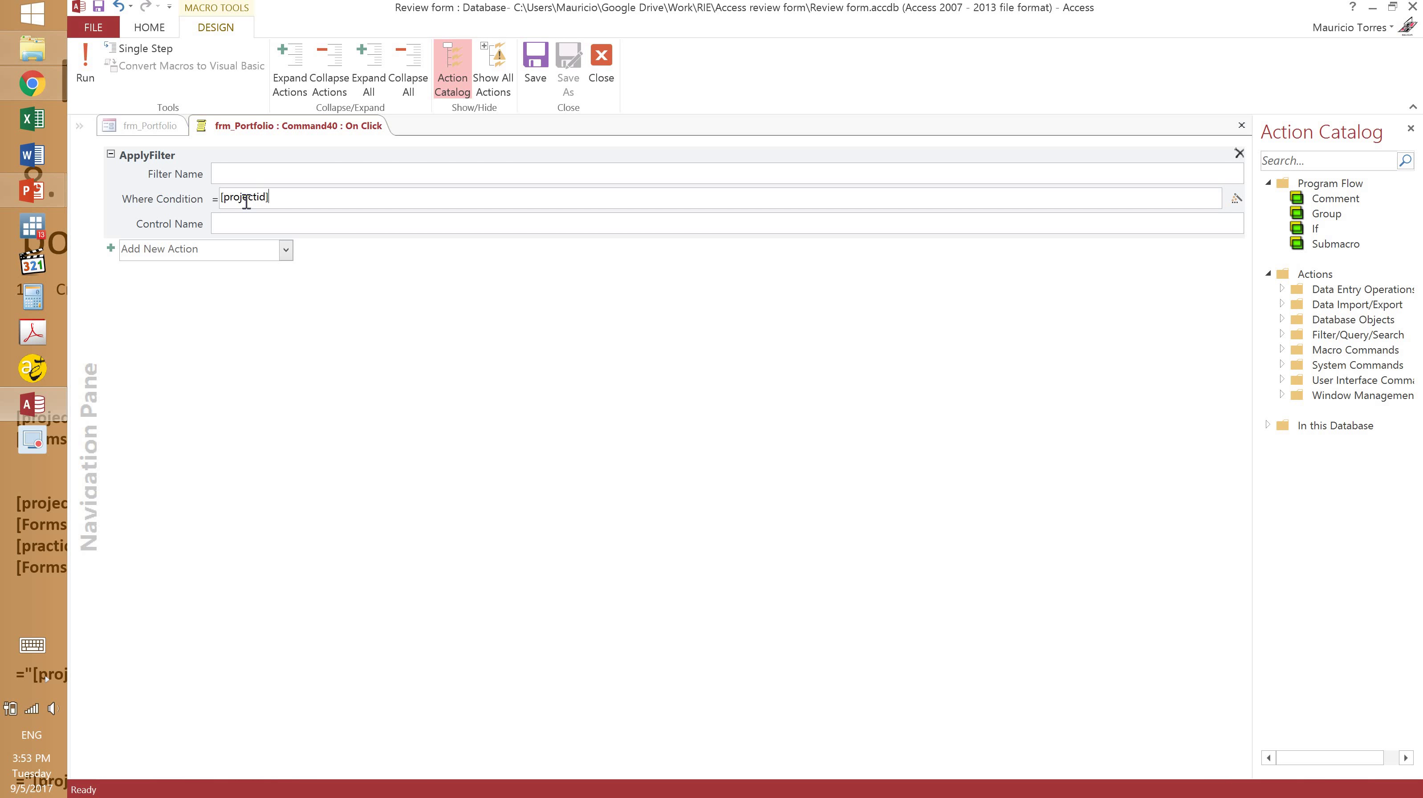
type(" Like")
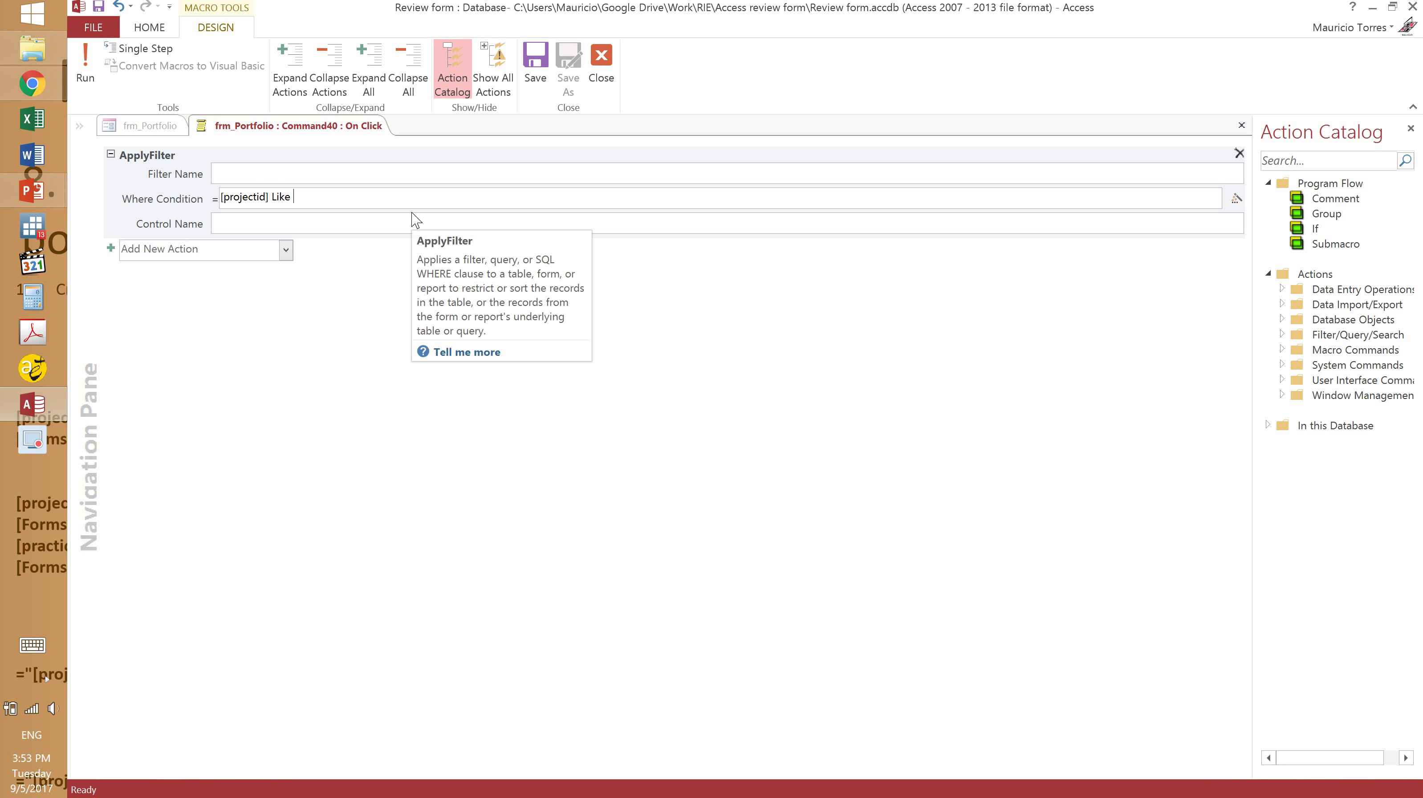
type("\"*")
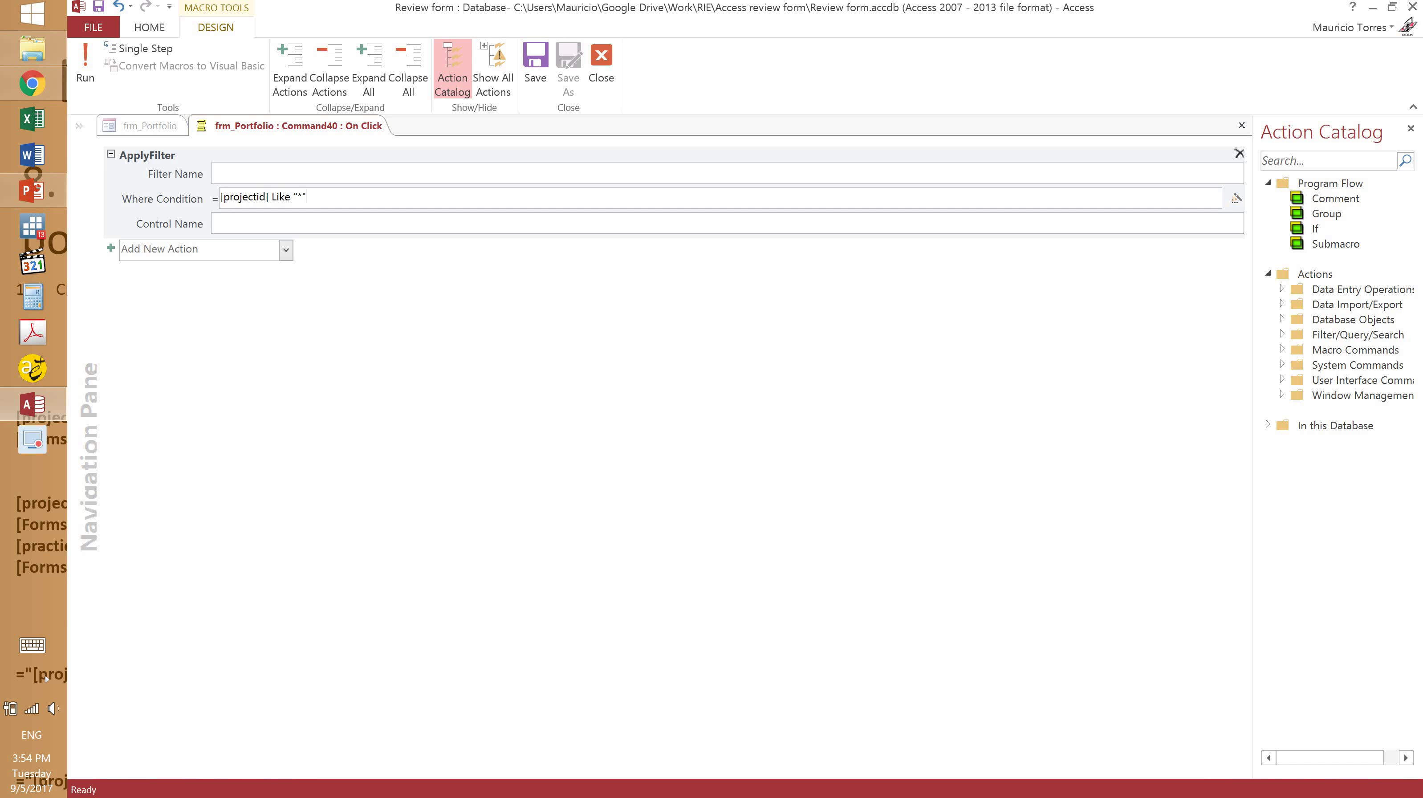
- Extend the Where Condition with & [Forms]![frm_Portfolio] to reference the portfolio form
type("&")
type("]")
type("Formts")
key("BackSpace")
key("BackSpace")
type("s")
key("Right")
type("!")
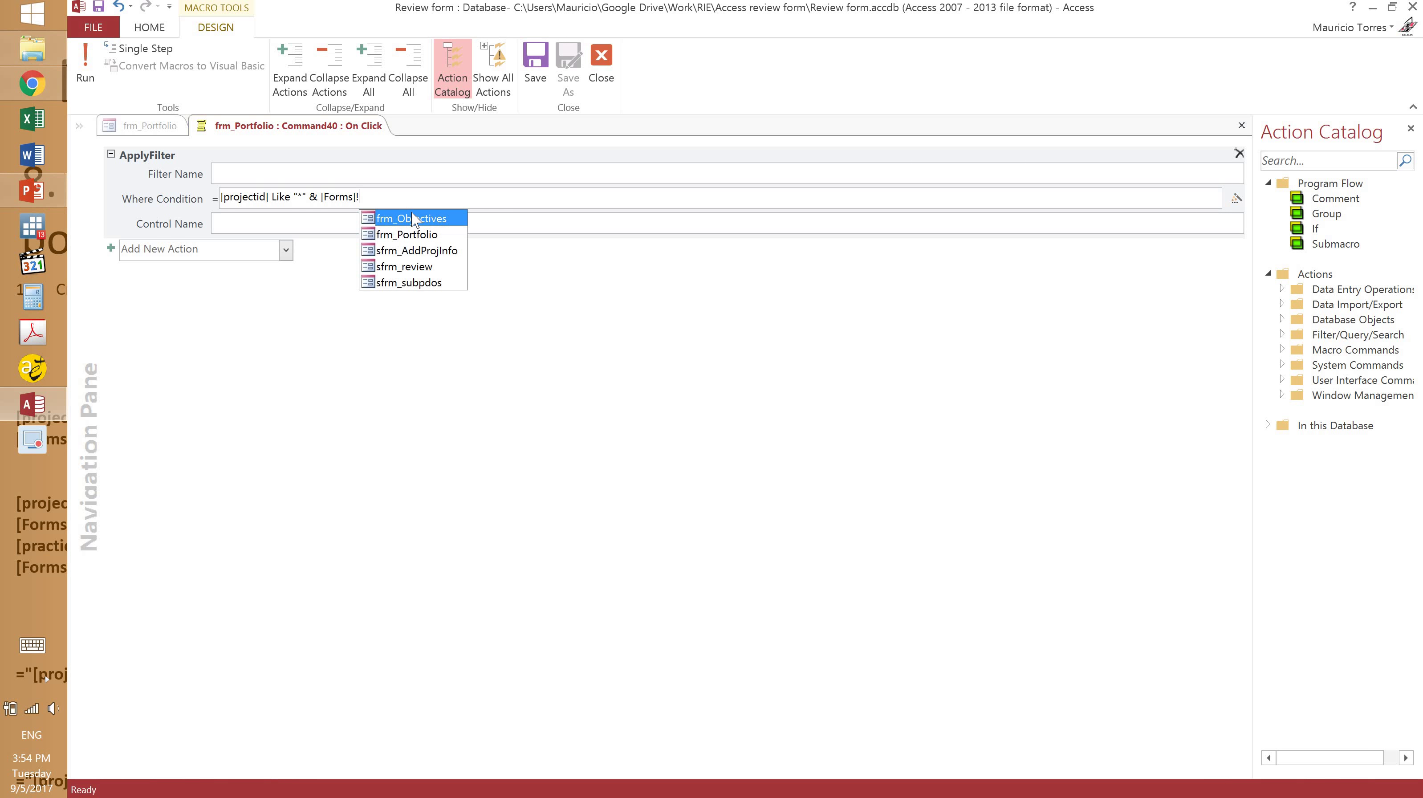
key("BackSpace")
type("[")
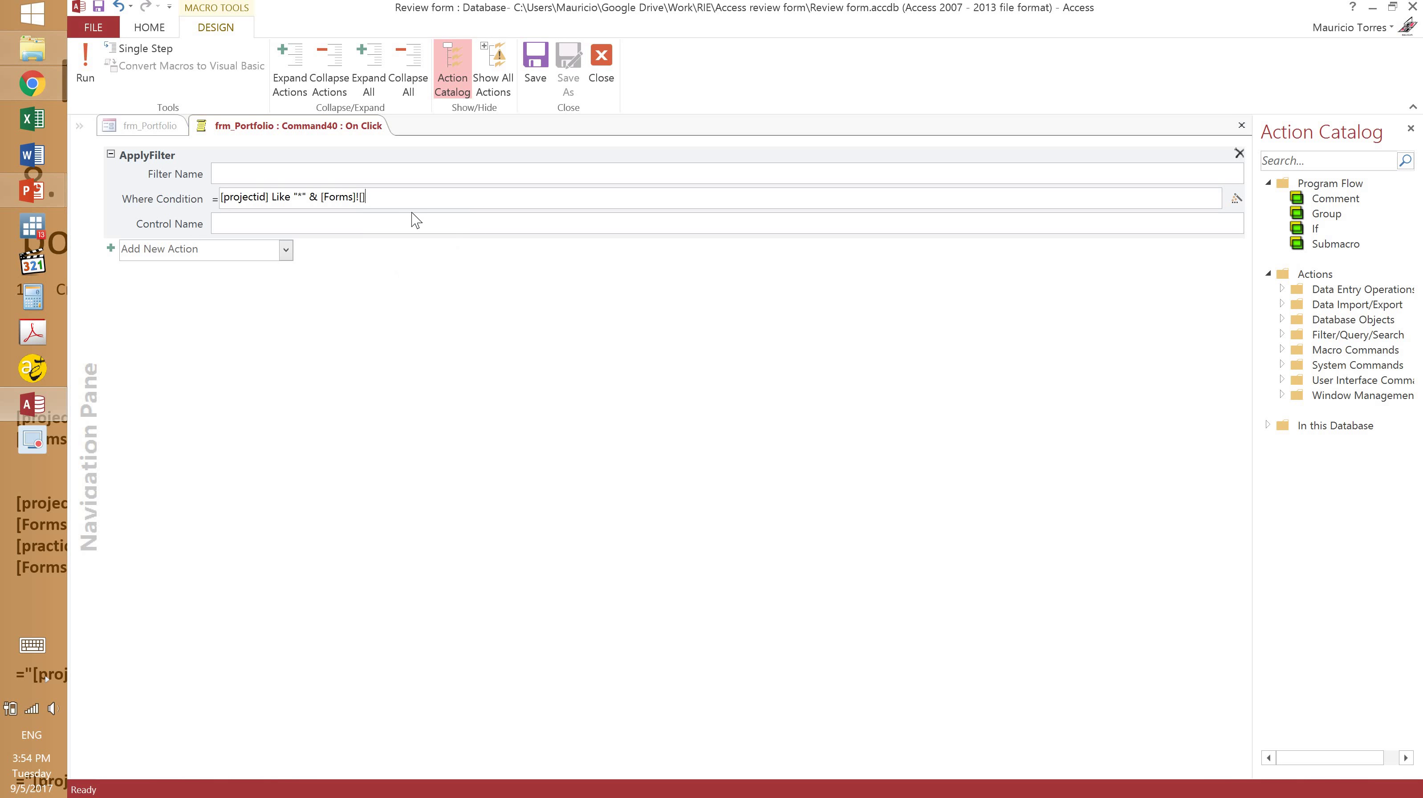
type("frm_")
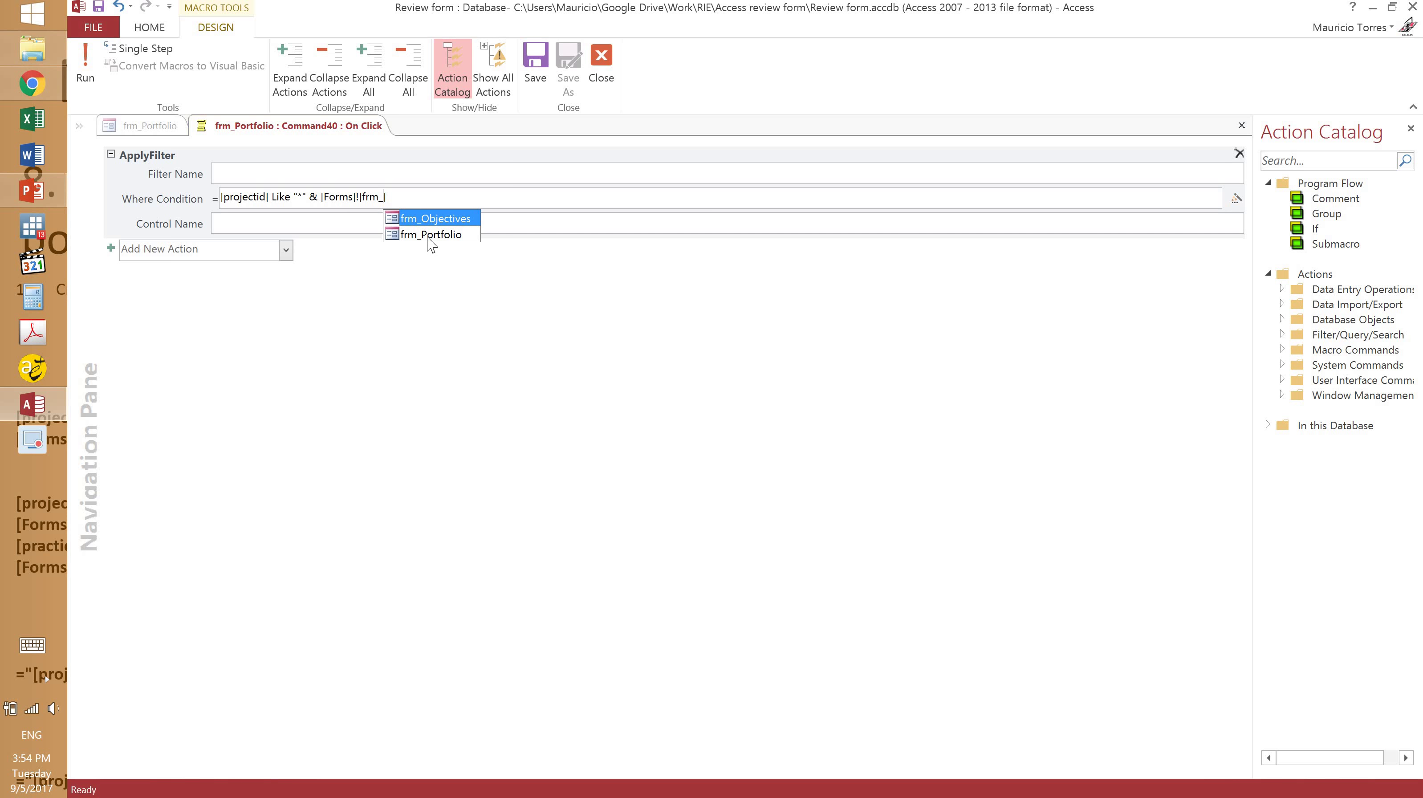
left_click(433, 235)
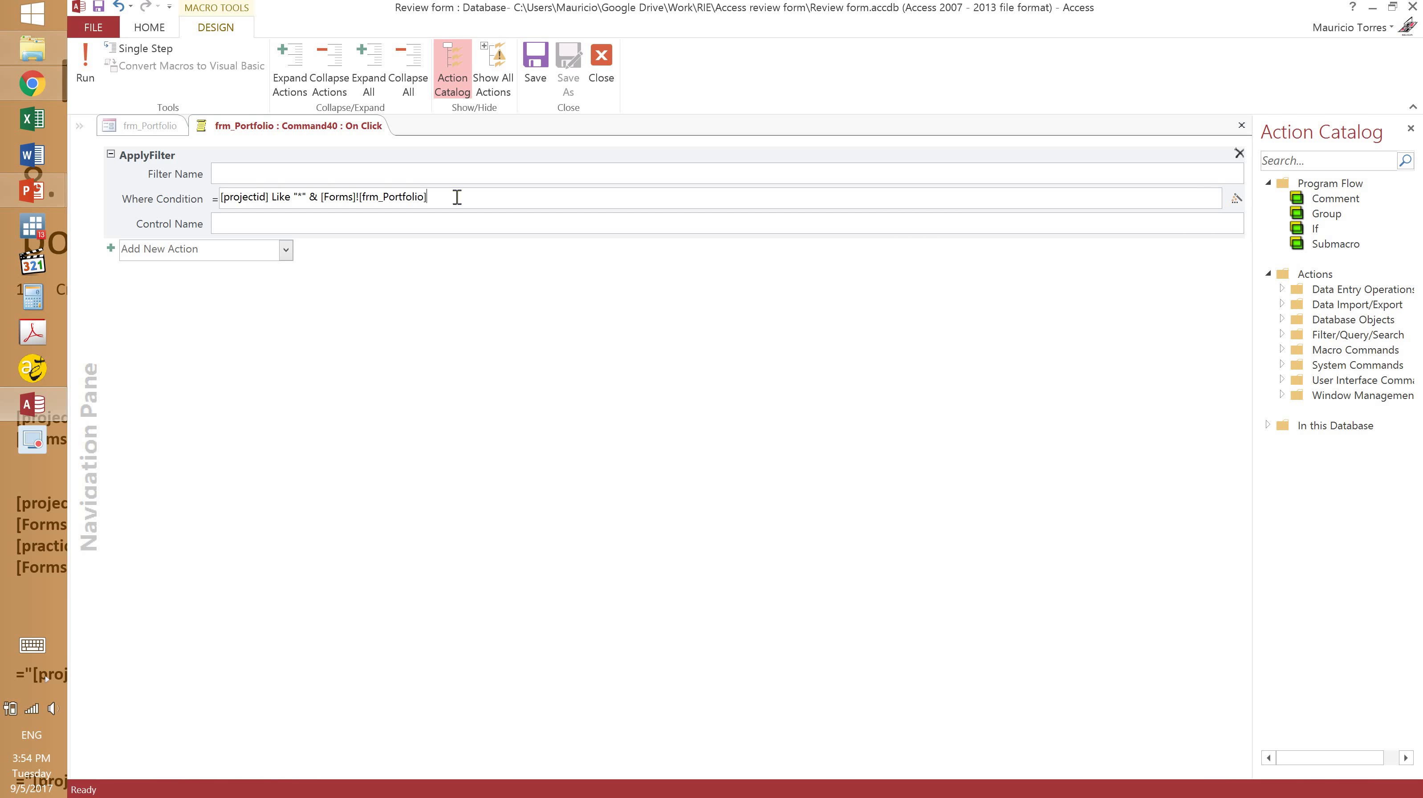
- Complete the Where Condition with ![txt_Search1] & "*" and close the macro
type("!")
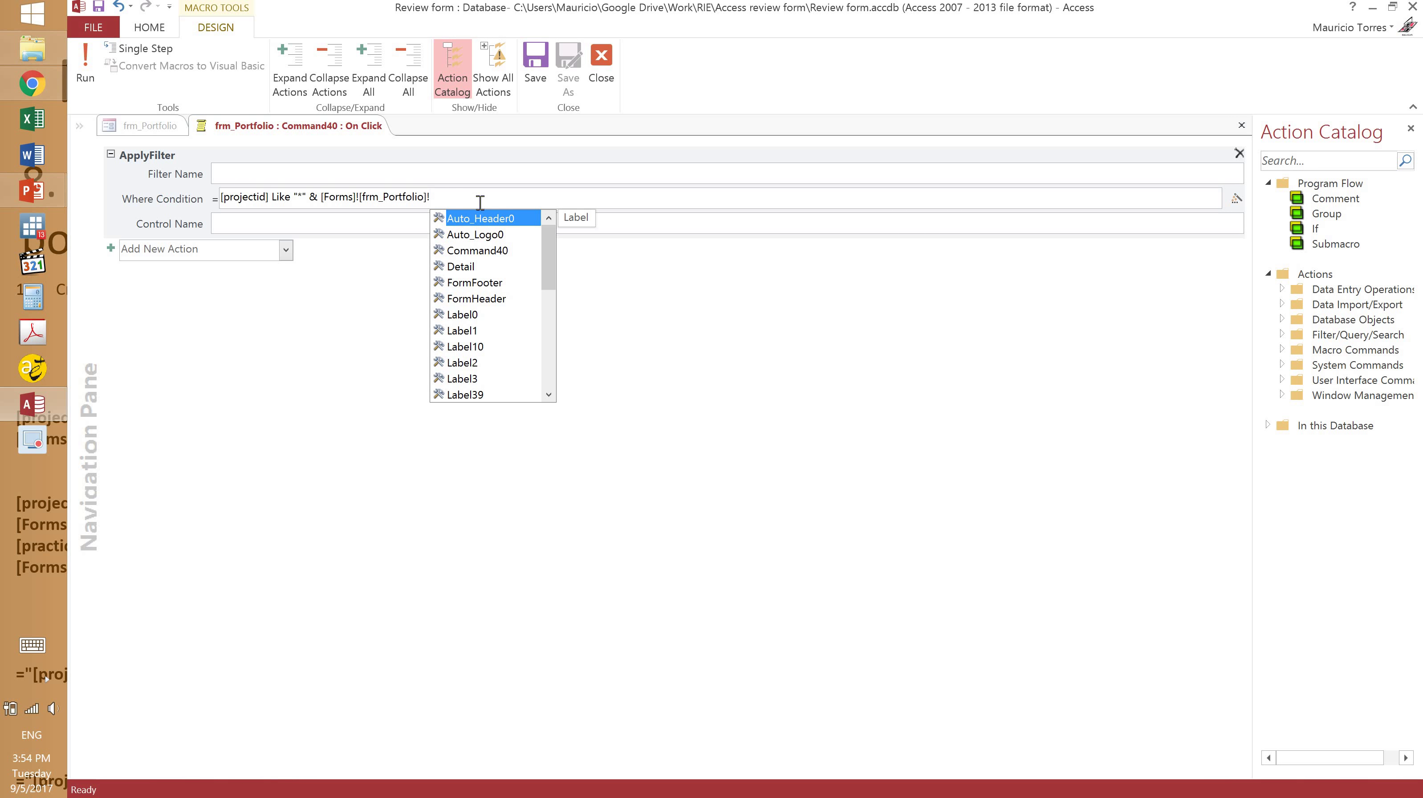
type("[]")
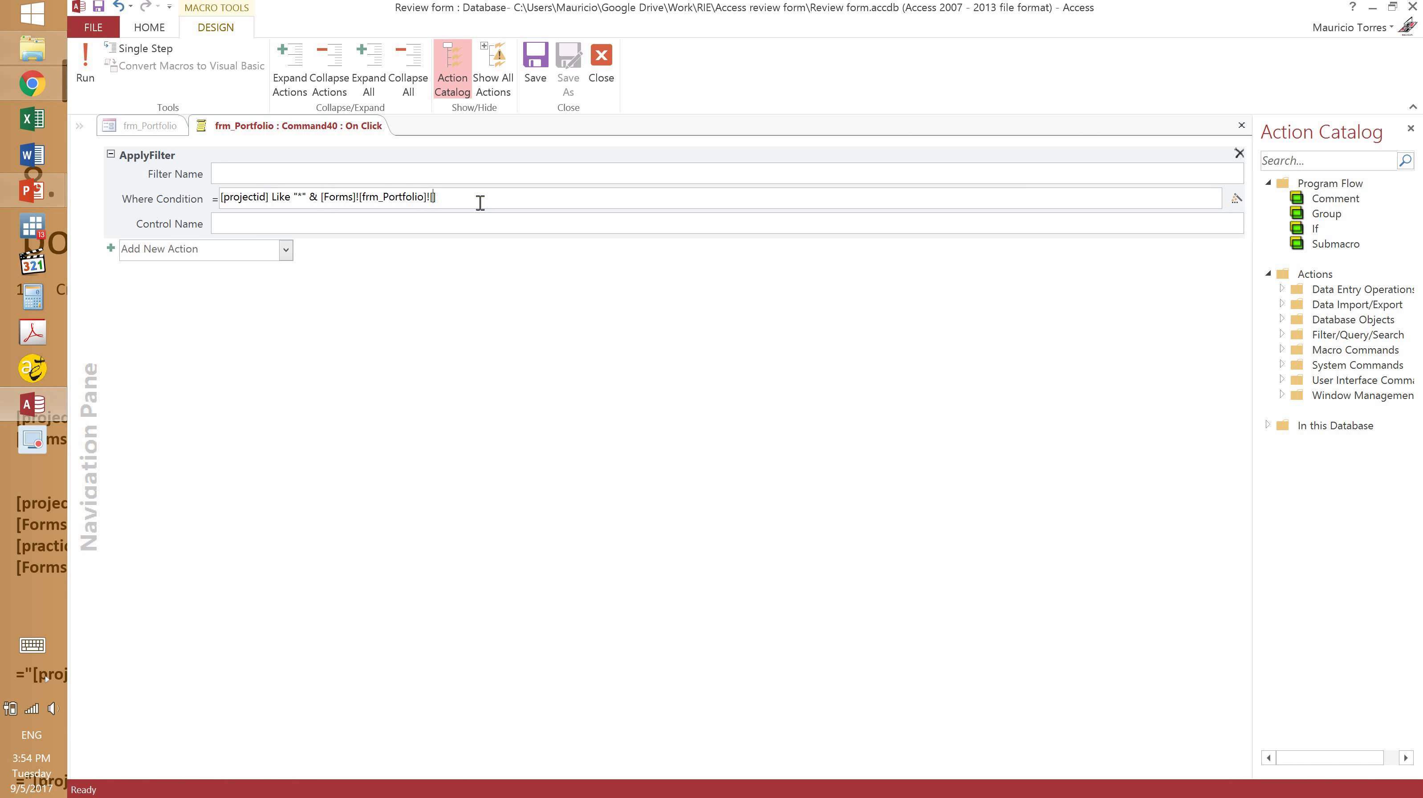
type("txt")
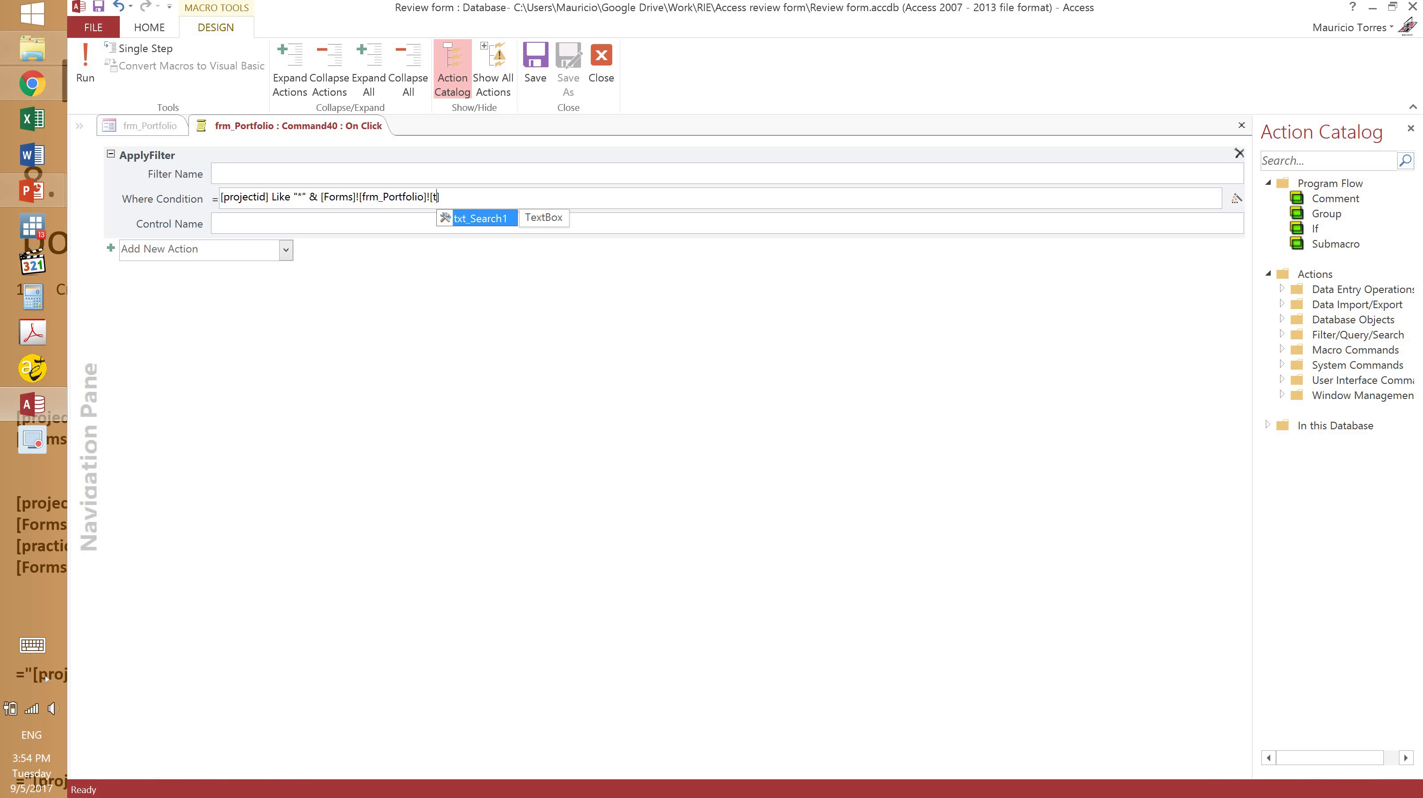
double_click(487, 218)
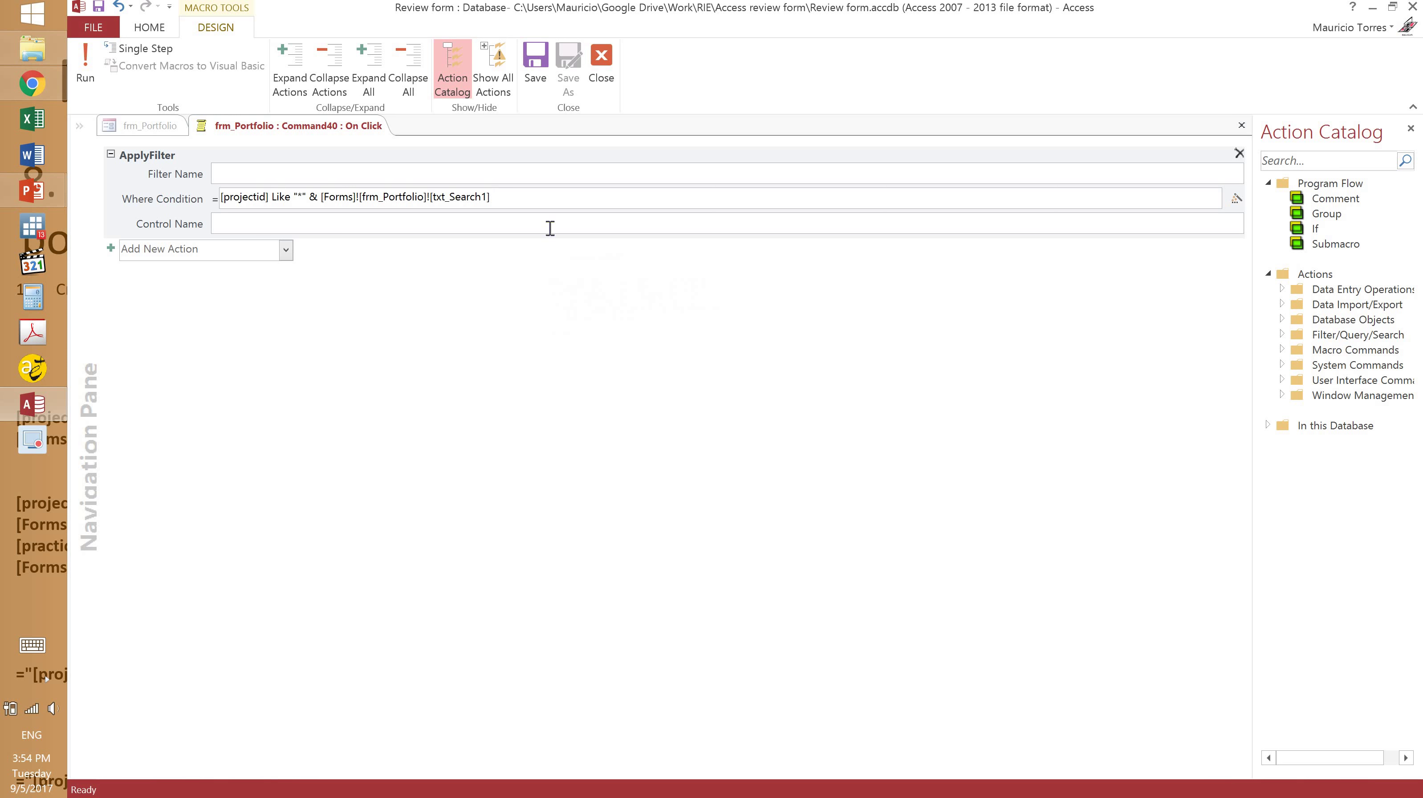
type("& \"* \"\"*")
mouse_move(473, 208)
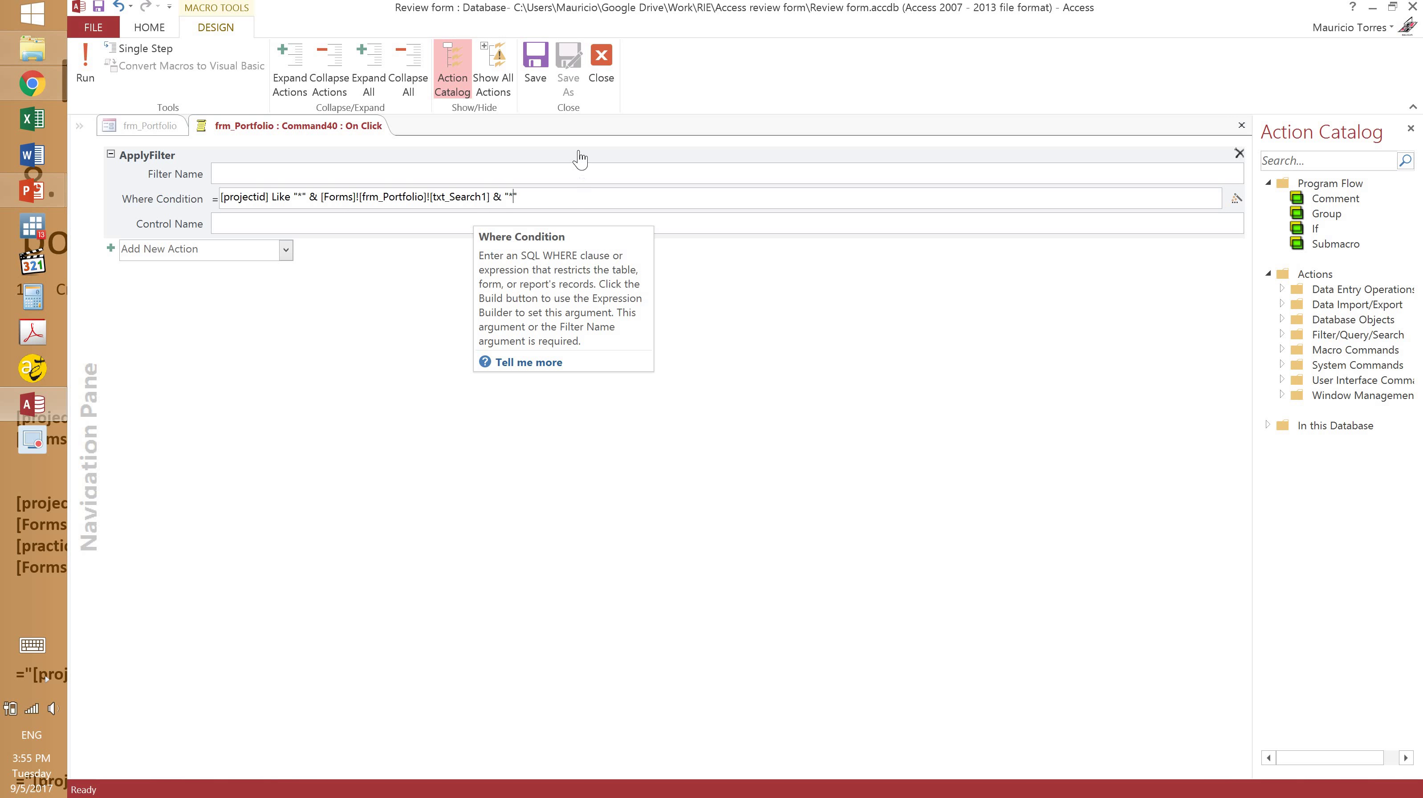
left_click(599, 66)
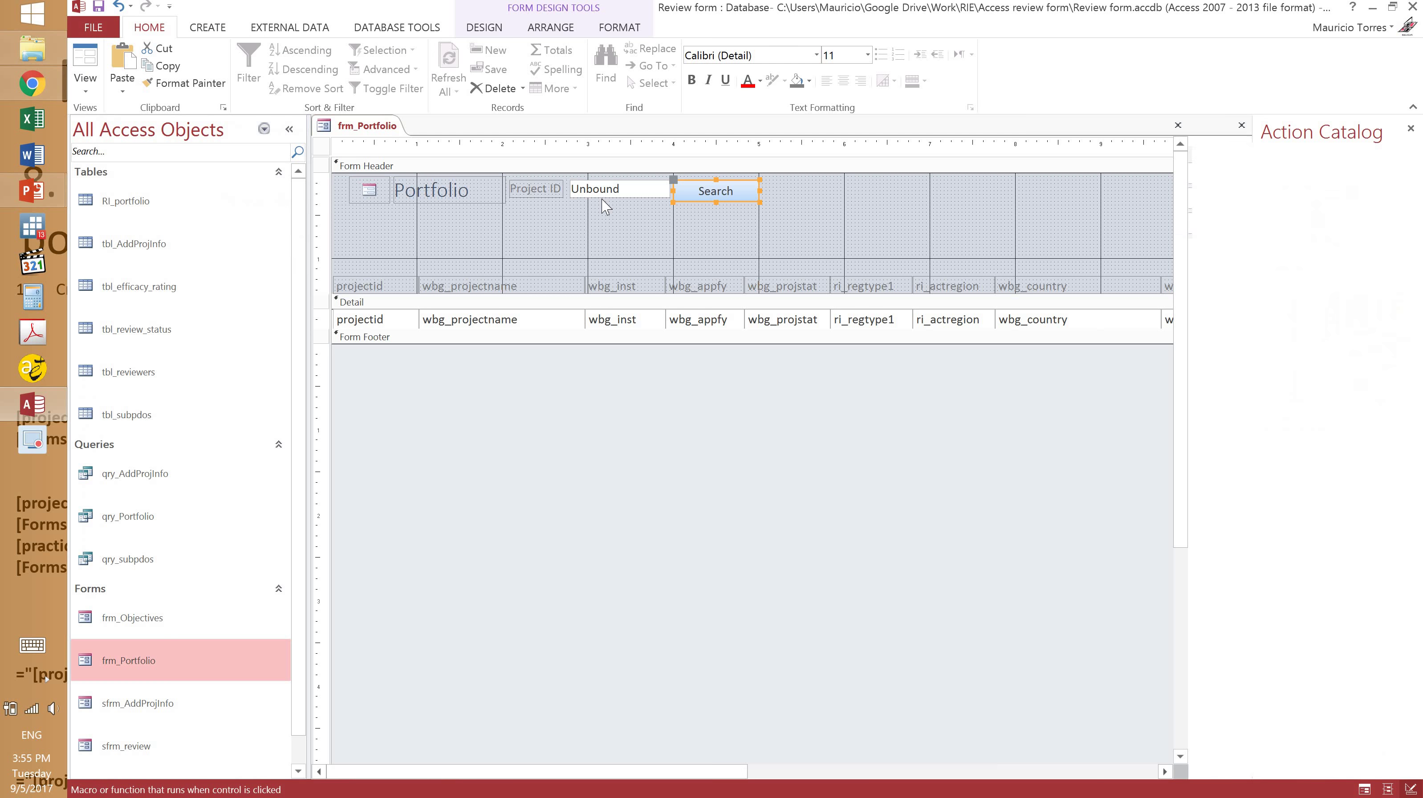
- Switch frm_Portfolio to Form View and search for Project IDs containing P
left_click(86, 61)
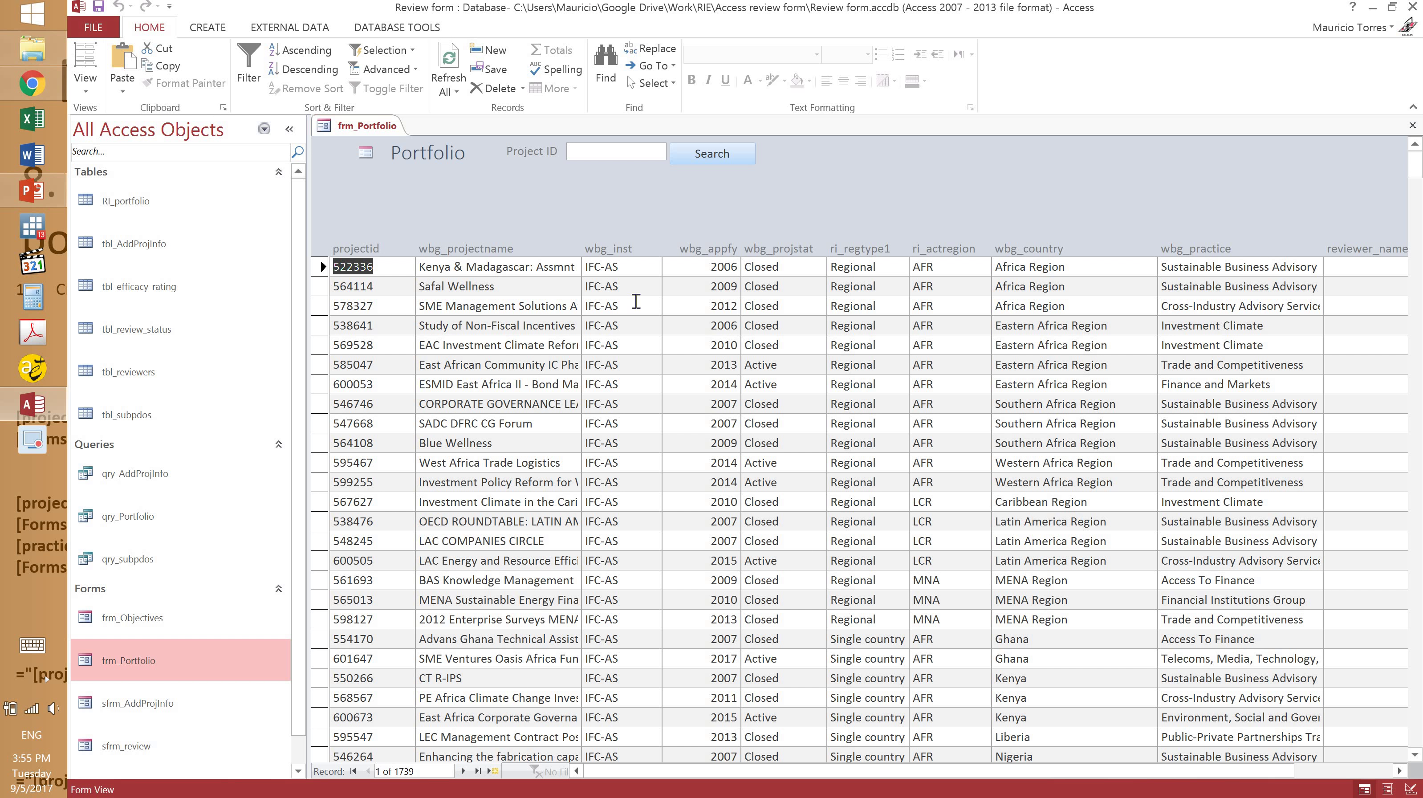
left_click(650, 155)
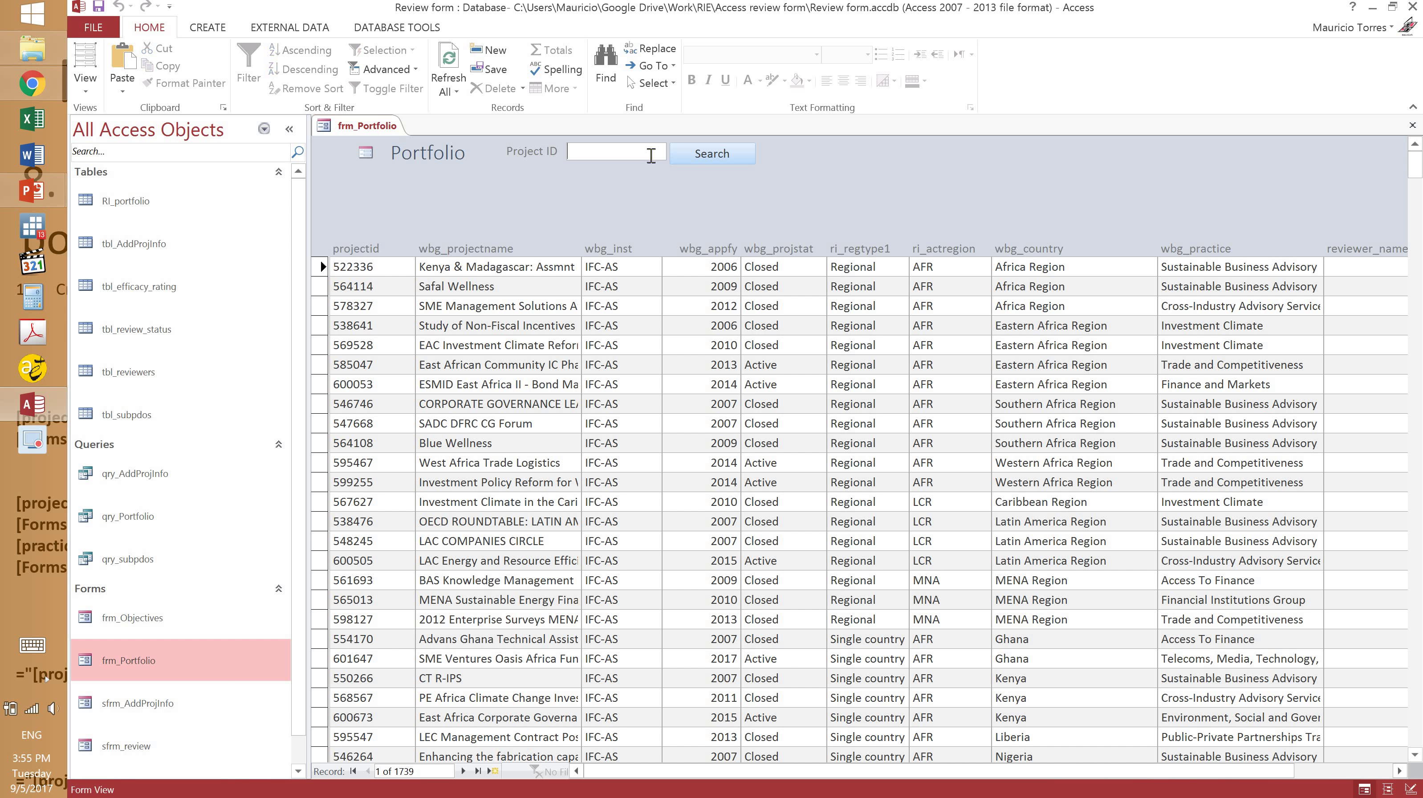
type("P")
left_click(708, 158)
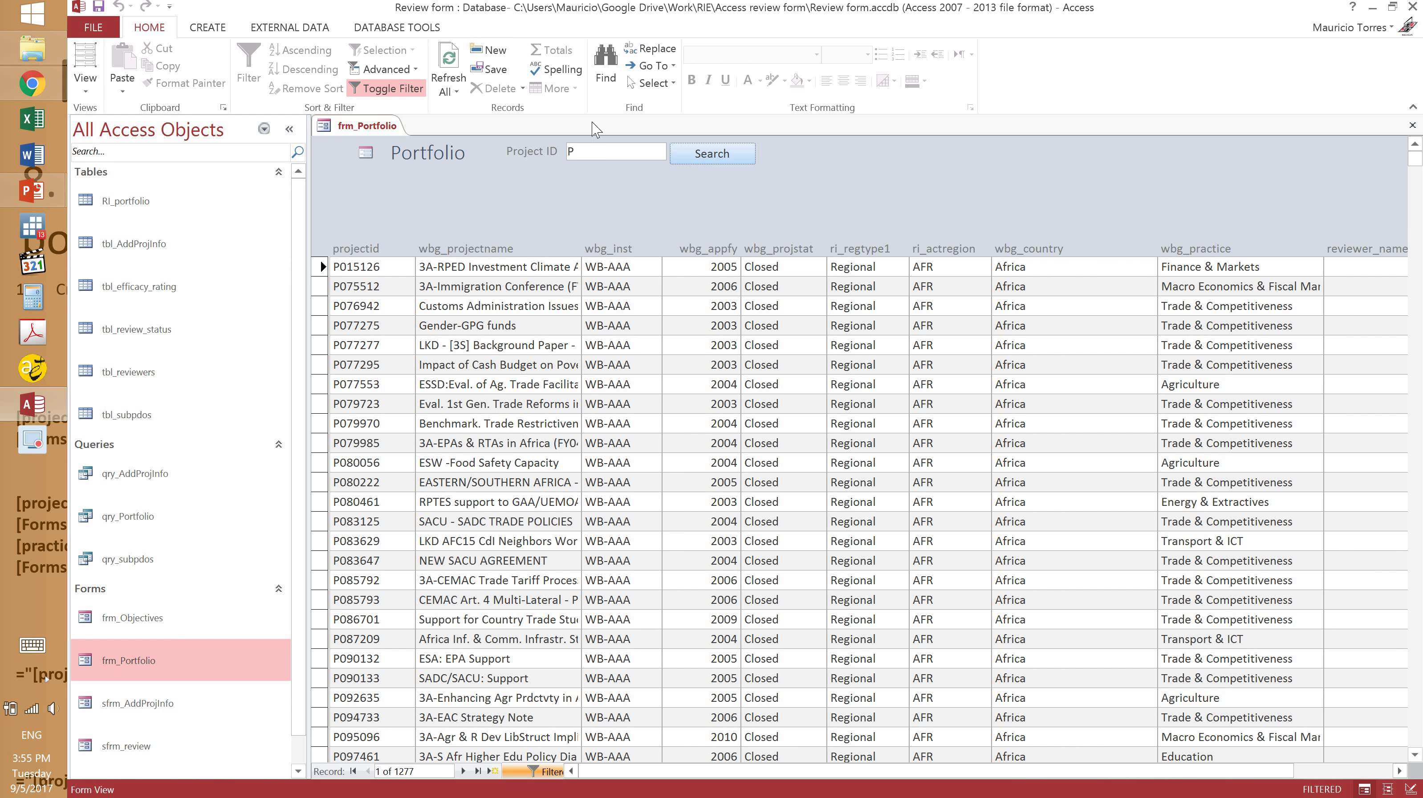
- Replace the Project ID search text with 333 and run the search
left_click(632, 154)
key("BackSpace")
type("333")
left_click(709, 155)
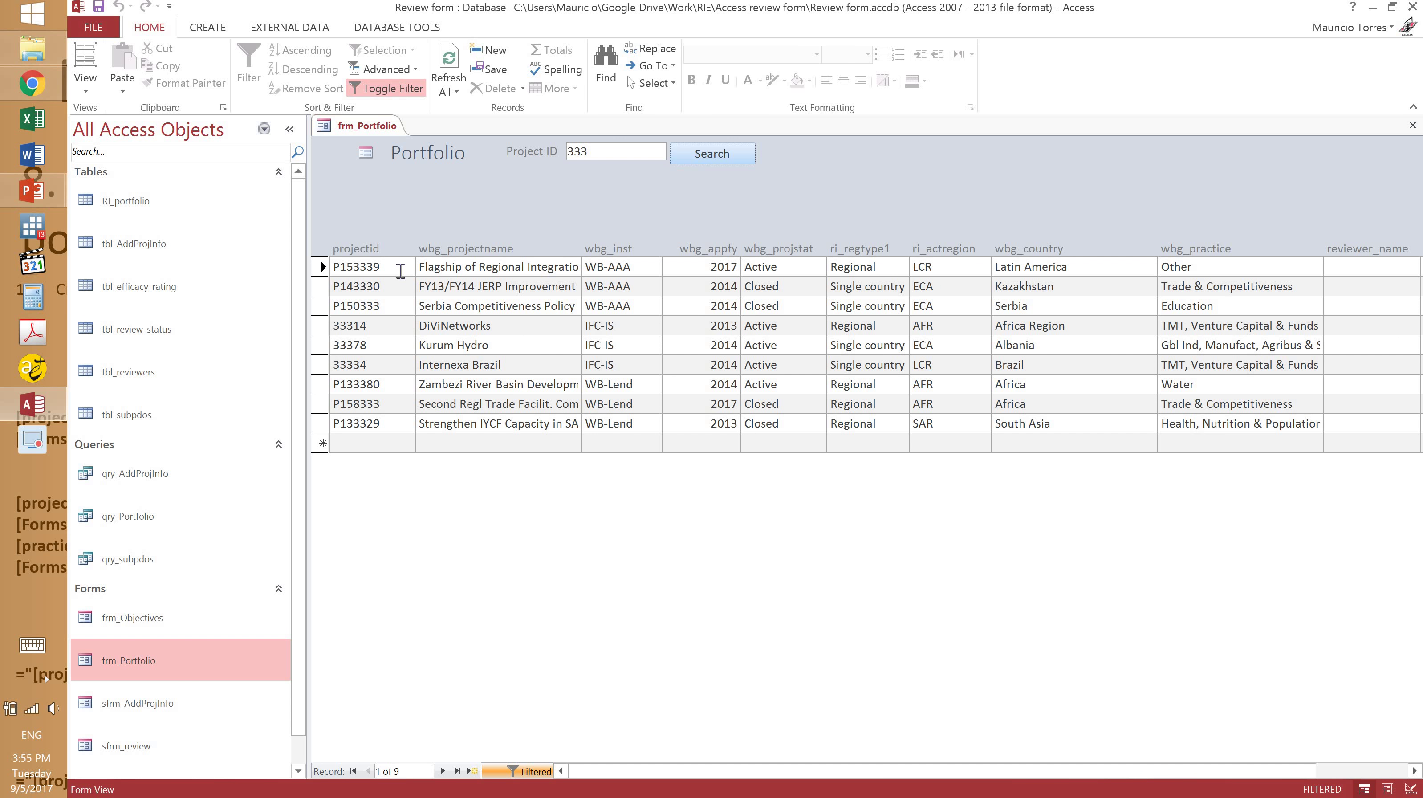
- Copy project ID P150333 from the Serbia record into the Project ID box and run the search for it
double_click(336, 305)
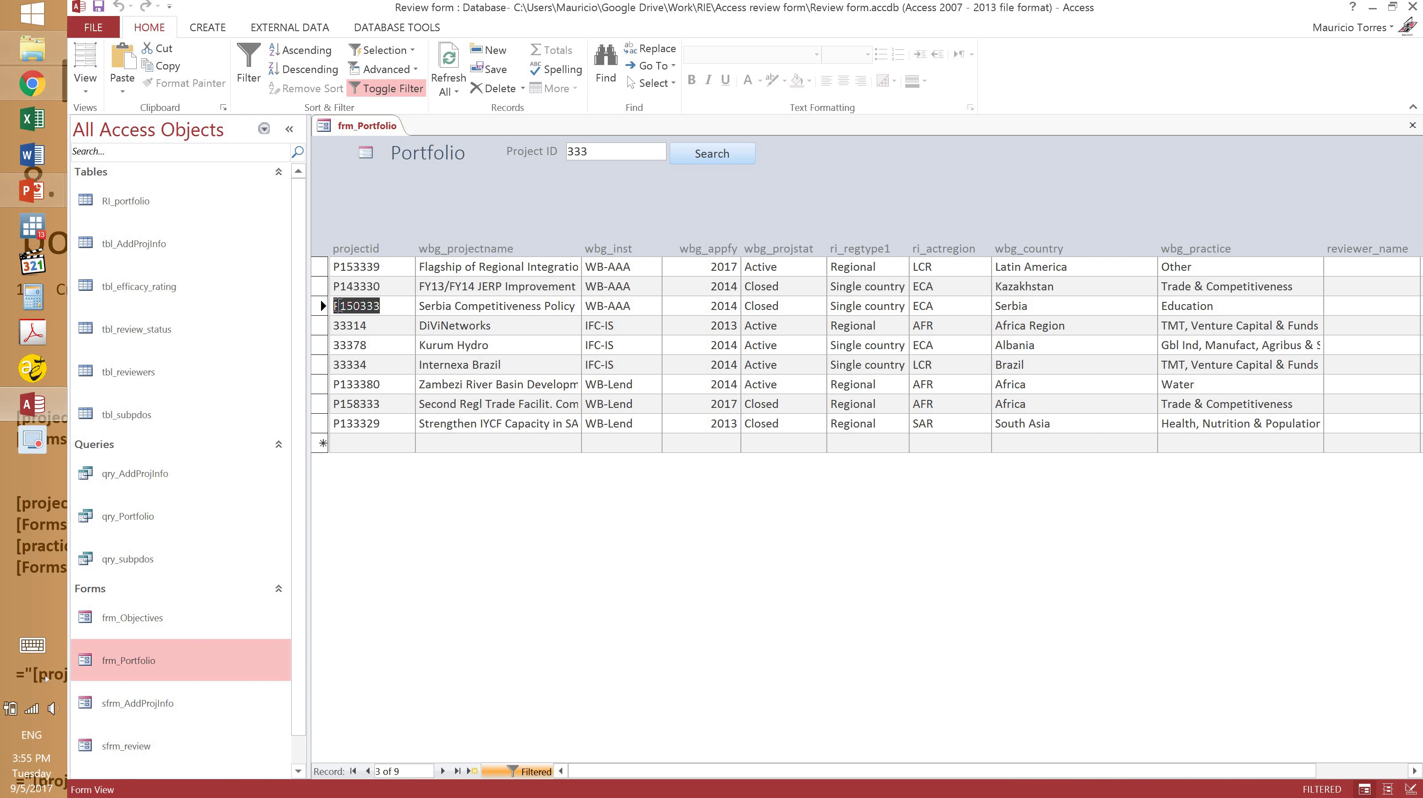
key("ctrl+c")
left_click(592, 152)
key("ctrl+v")
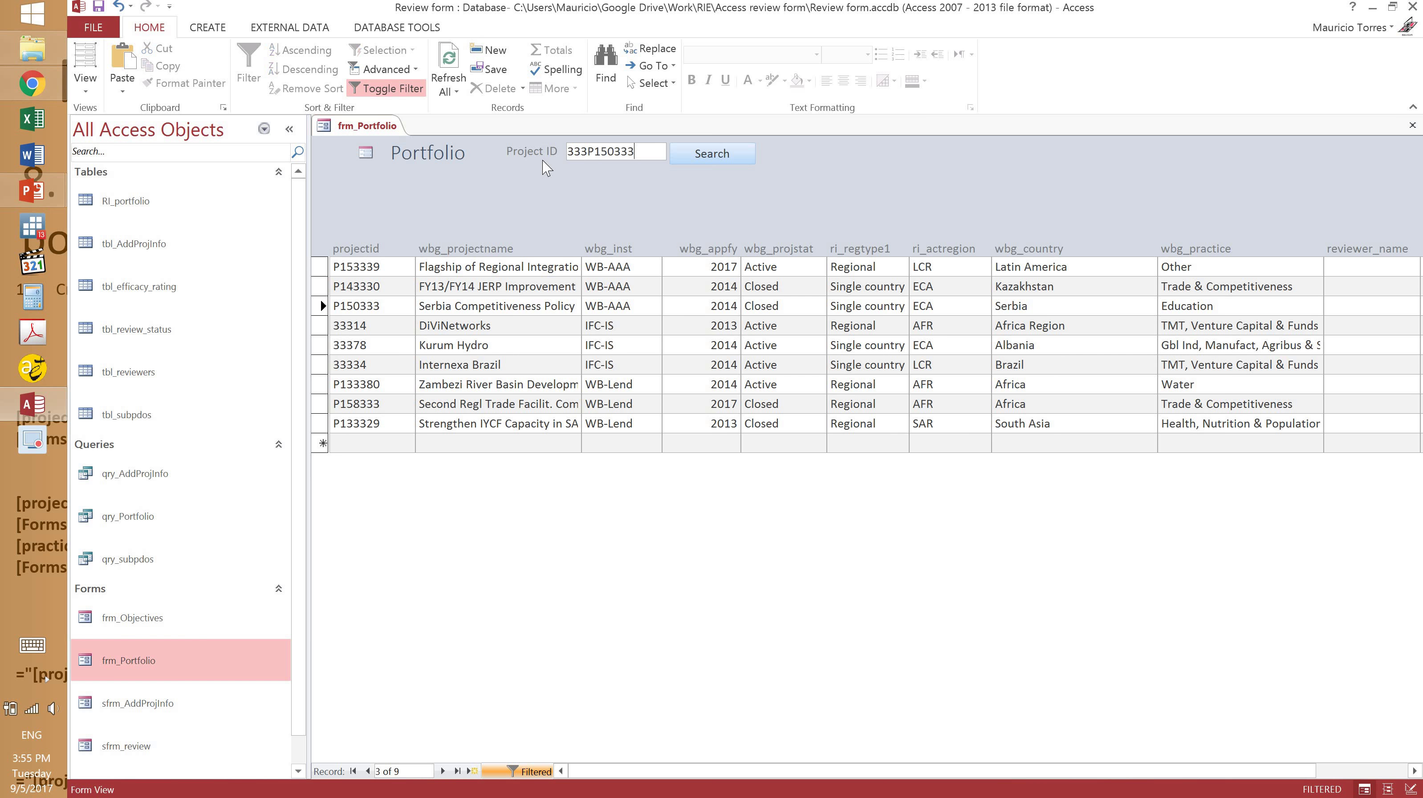
key("shift+Home")
key("ctrl+v")
key("Return")
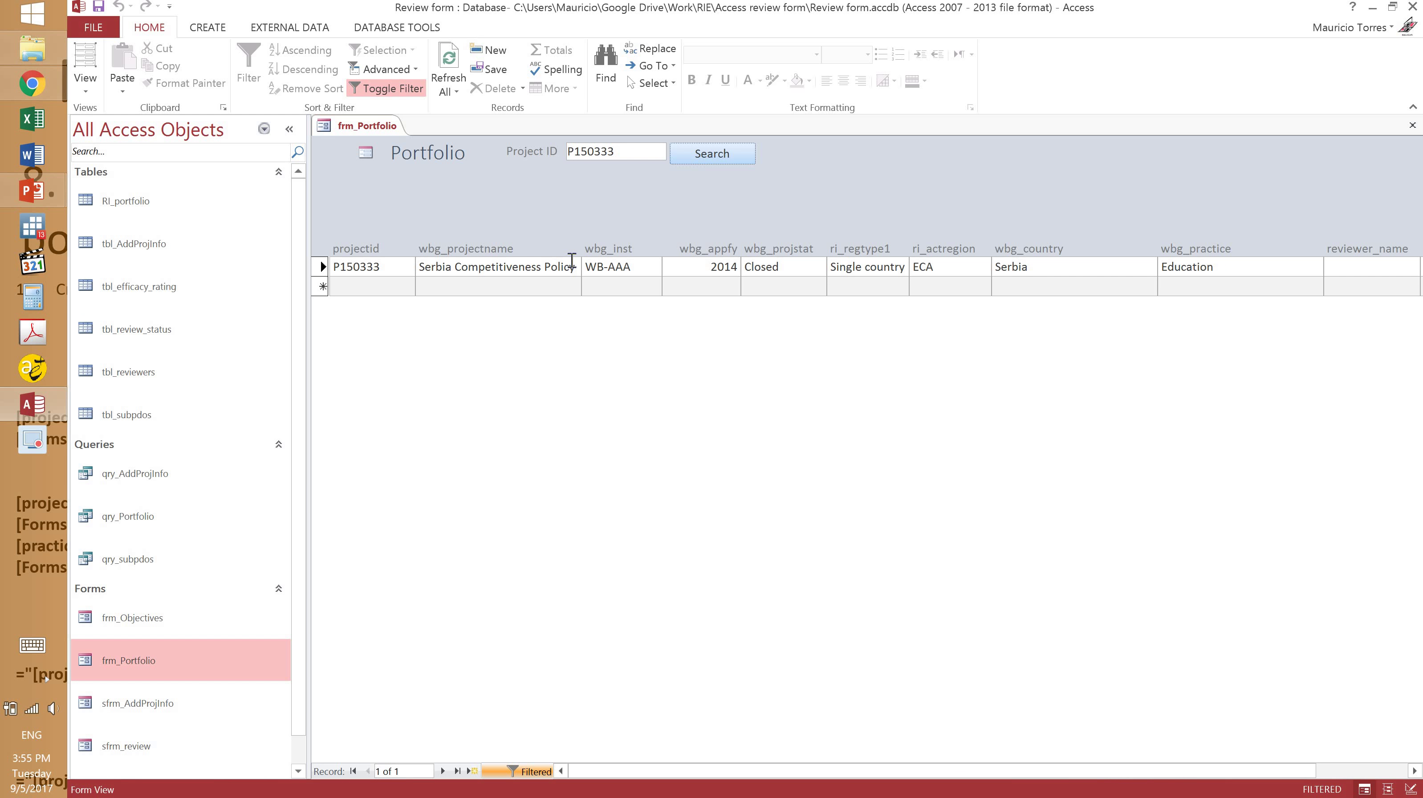
- Return frm_Portfolio to Design View and add a second text box with its label after the Search button in the form header
left_click(89, 88)
left_click(111, 178)
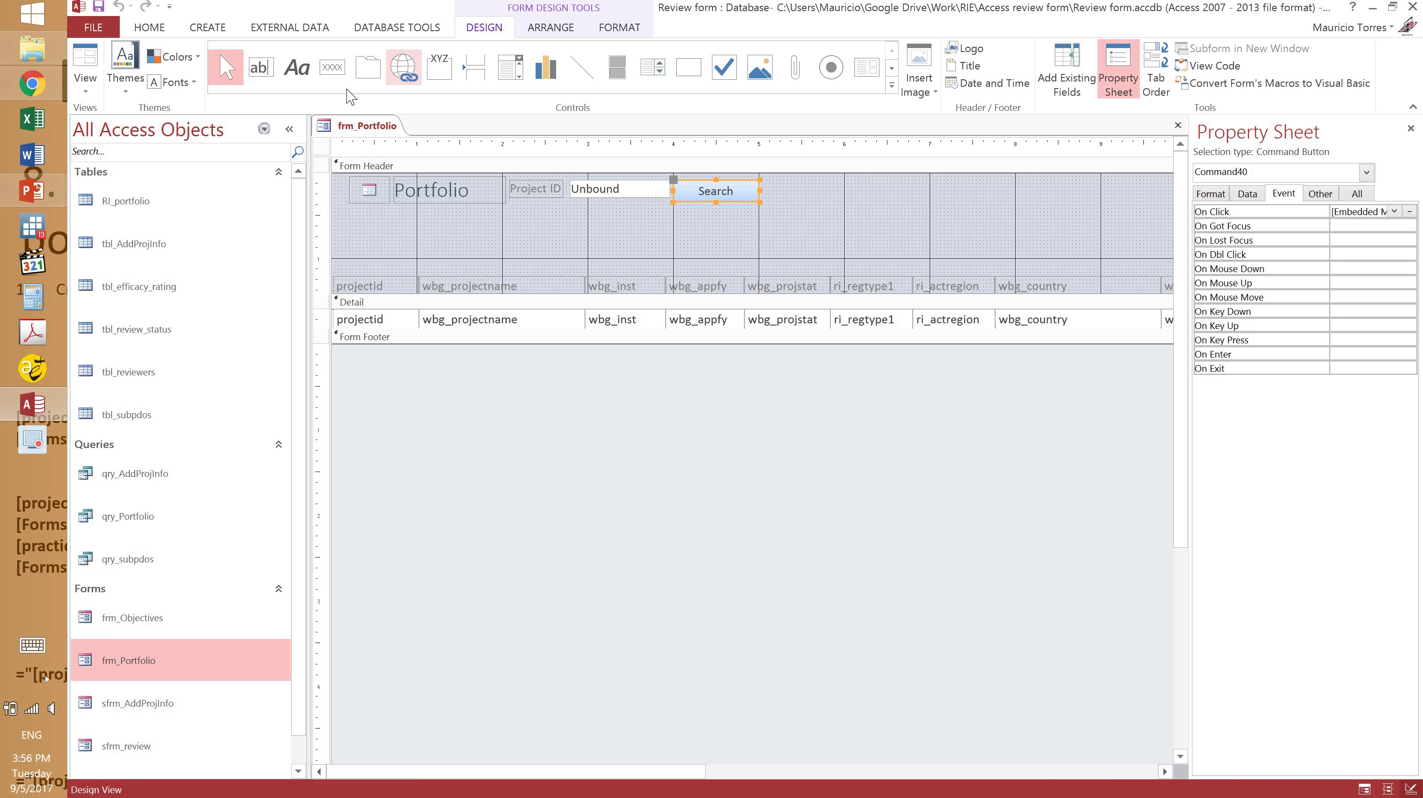
left_click(261, 67)
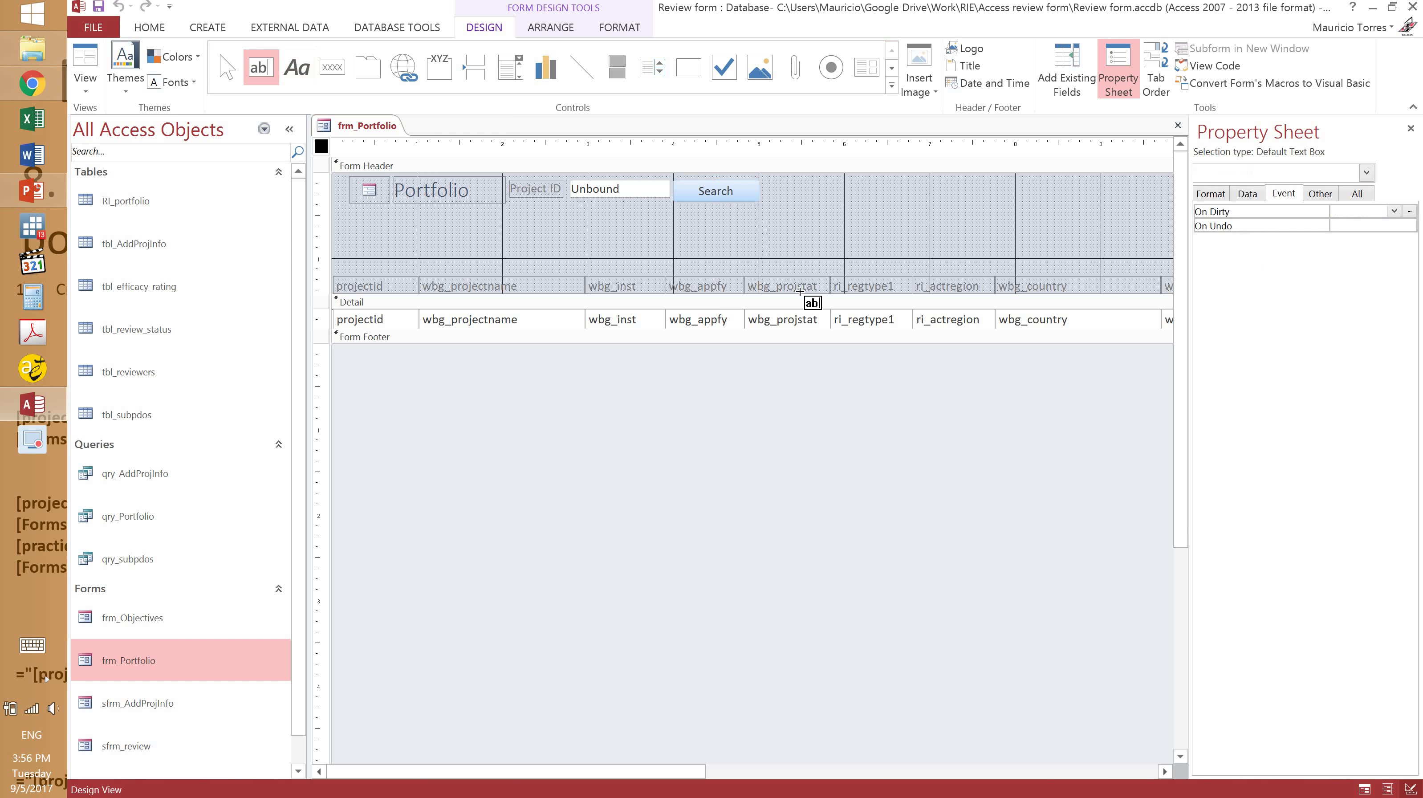
left_click(772, 183)
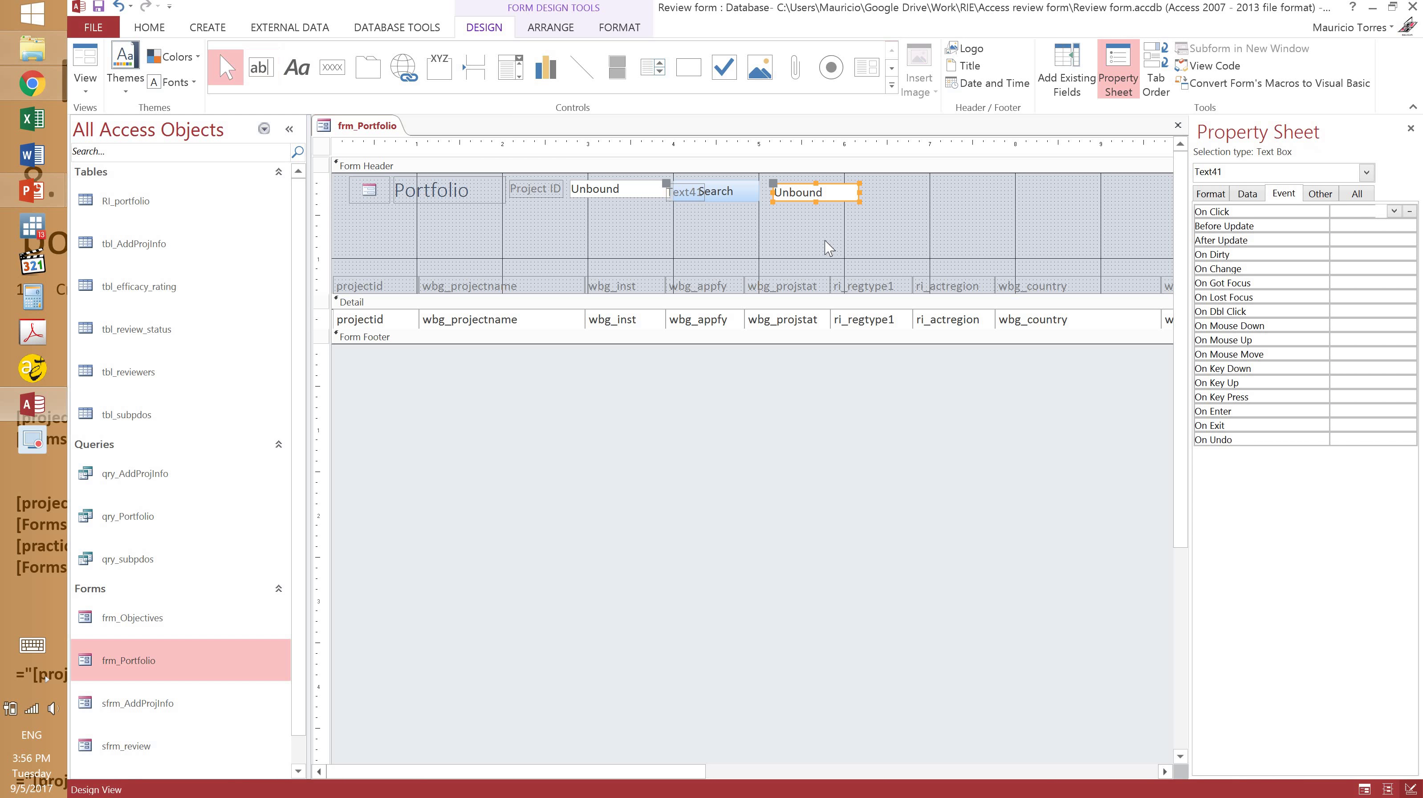
left_click_drag(806, 197, 886, 201)
- Change the new text box's label to Keyword and extend the text box leftward so it starts close to the label
left_click(793, 194)
left_click(817, 200)
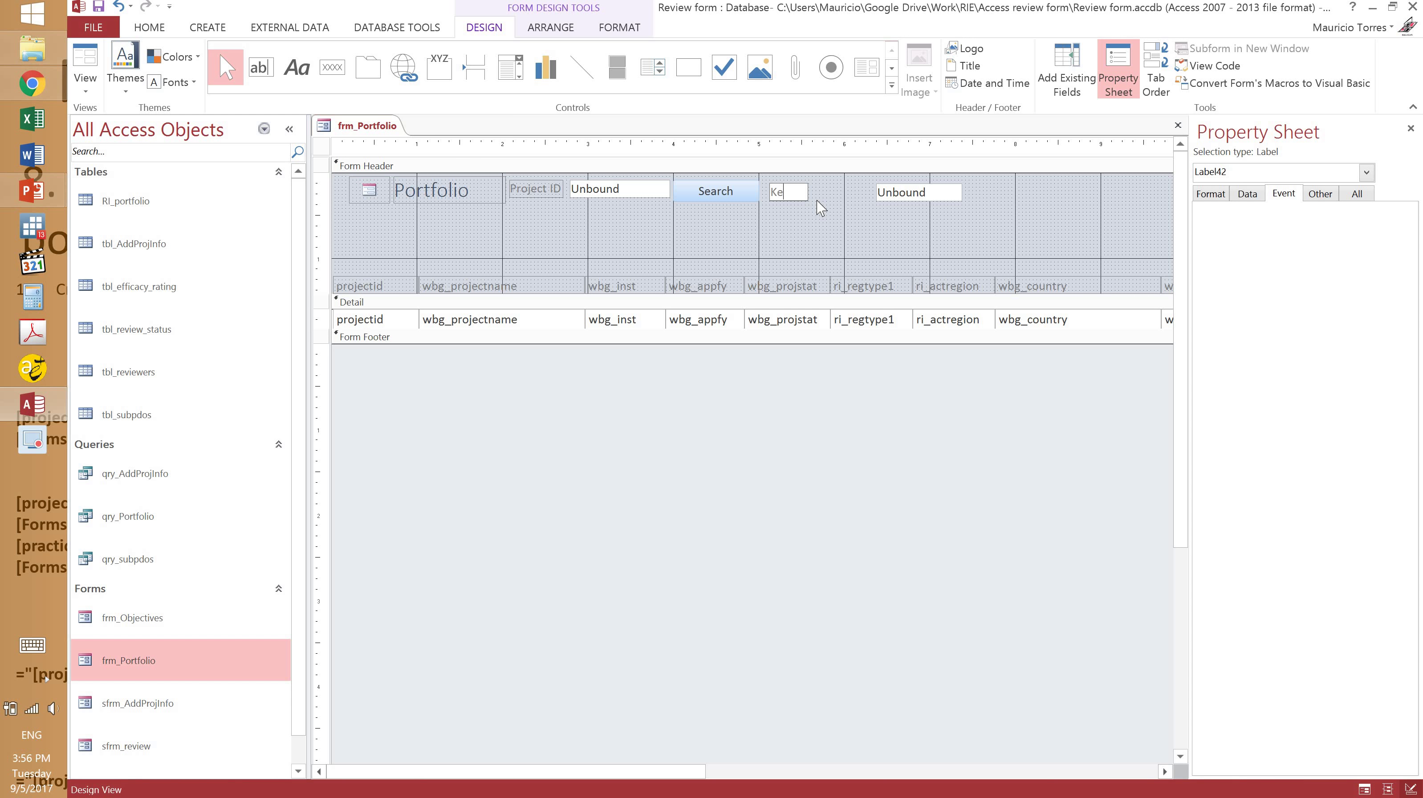
type("rd")
left_click(822, 198)
left_click(875, 192)
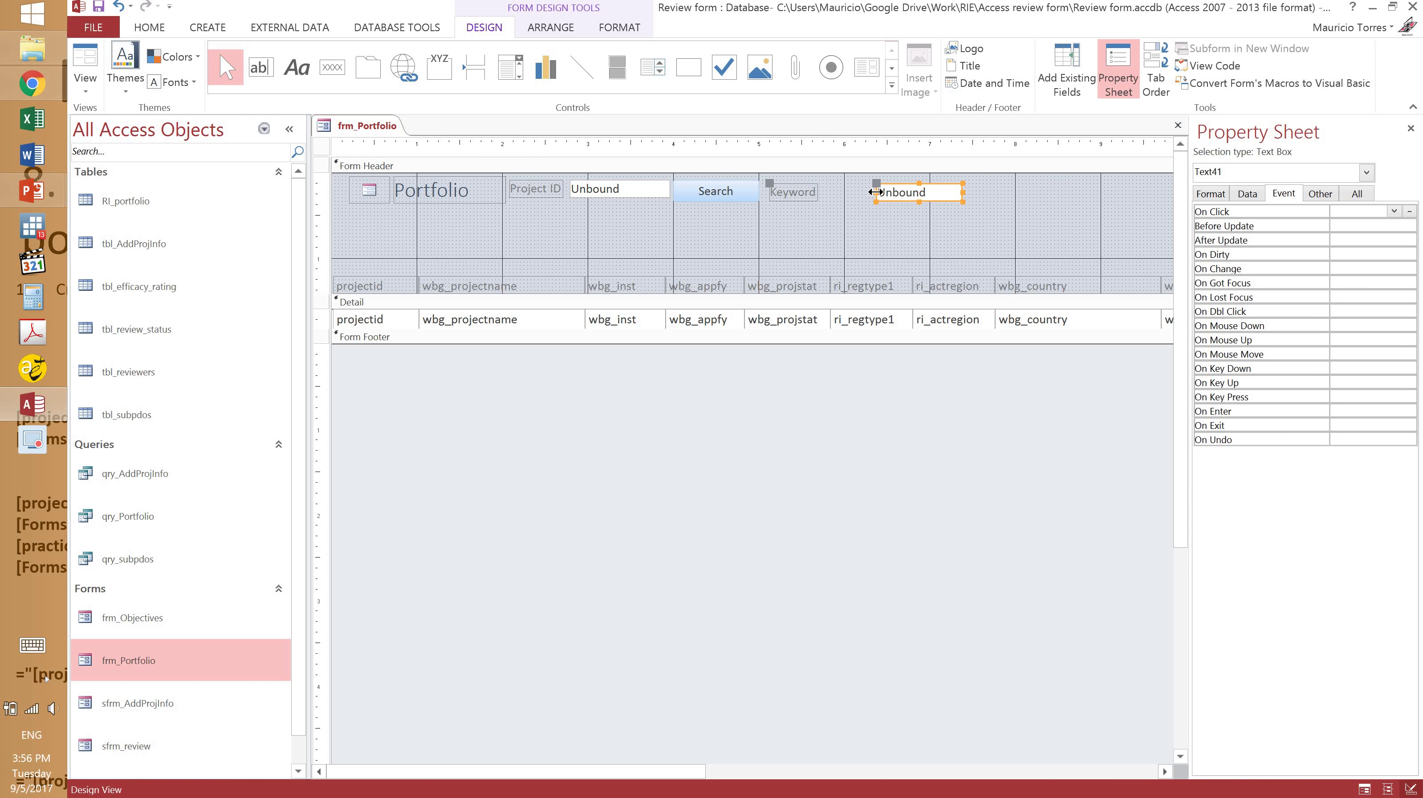
left_click_drag(875, 191, 796, 201)
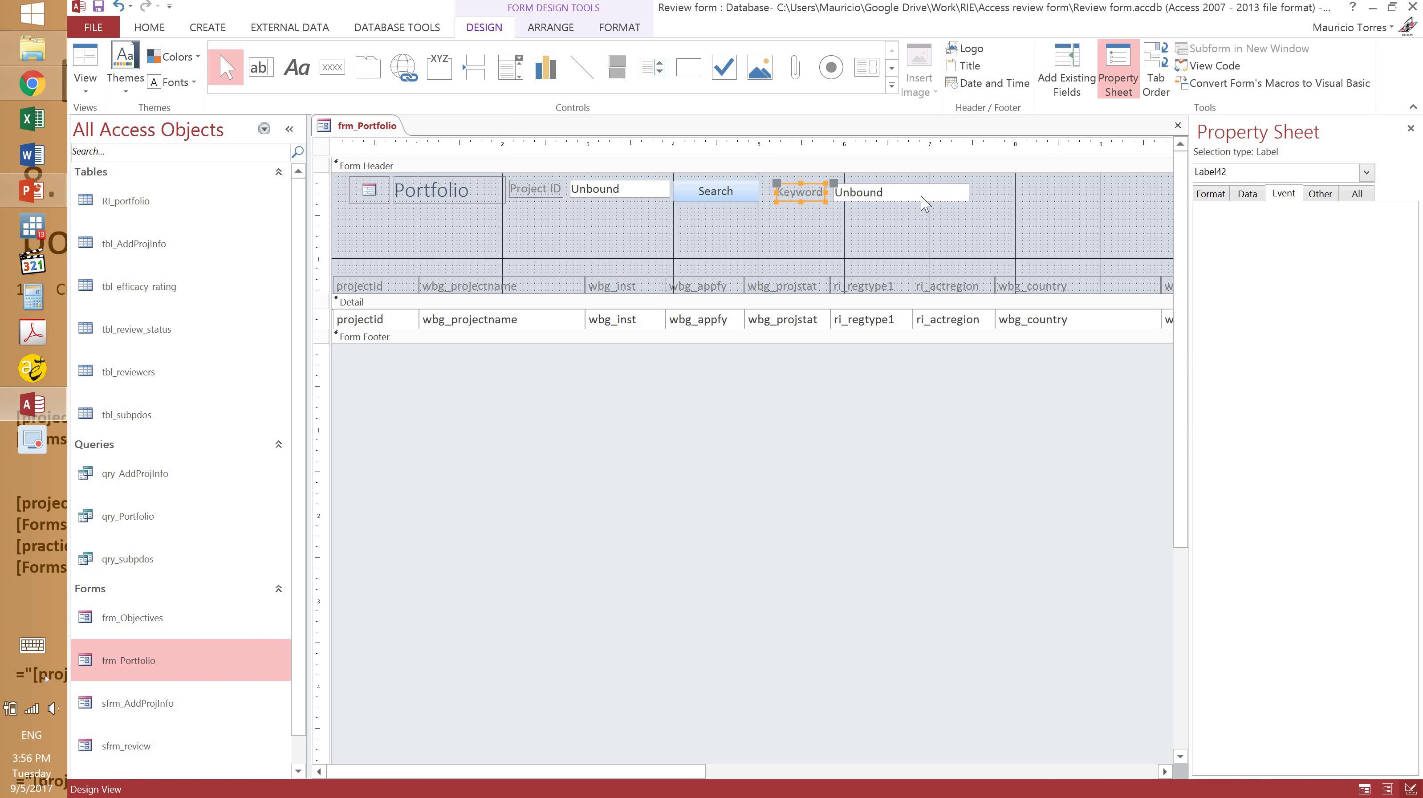
- Name the Keyword text box txt_Search2
left_click(949, 196)
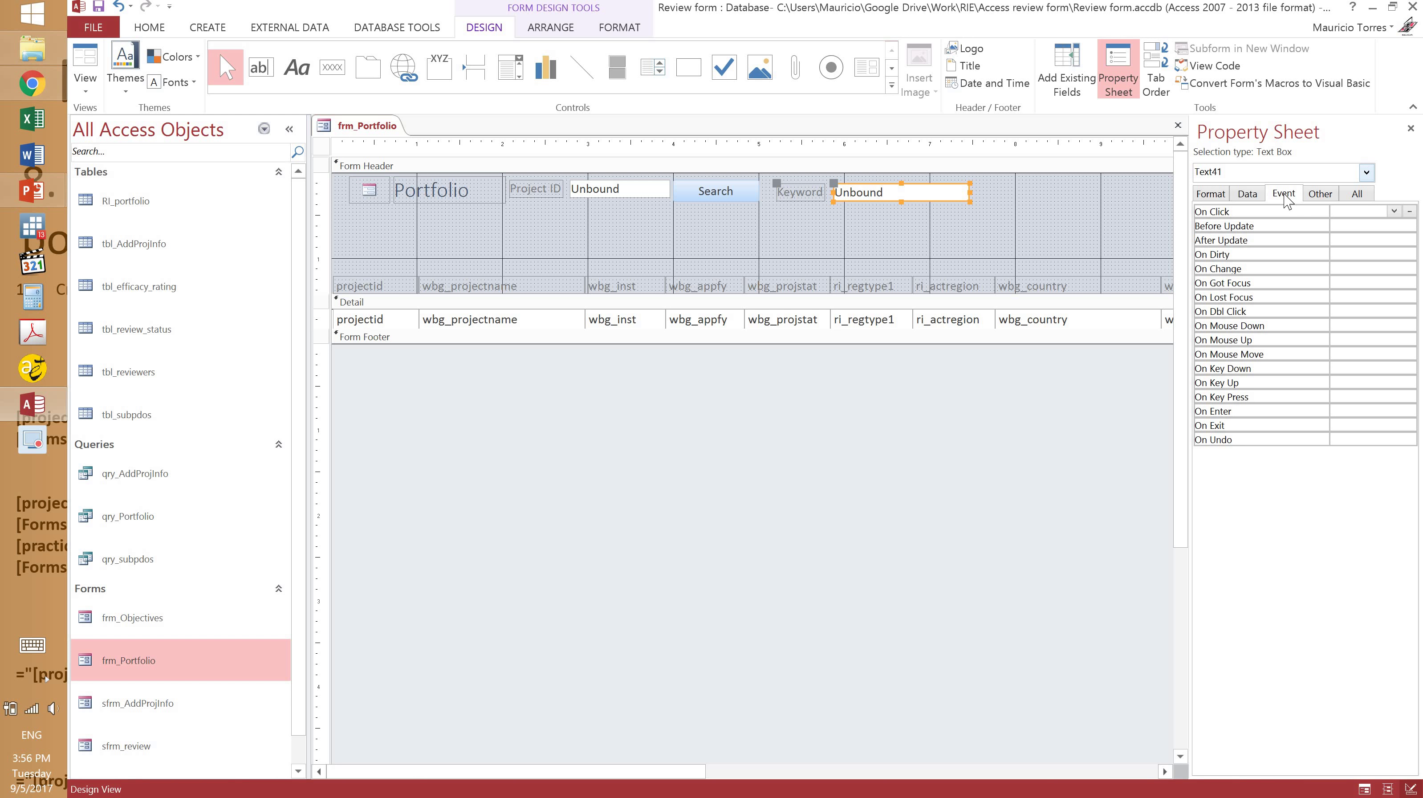
left_click(1320, 193)
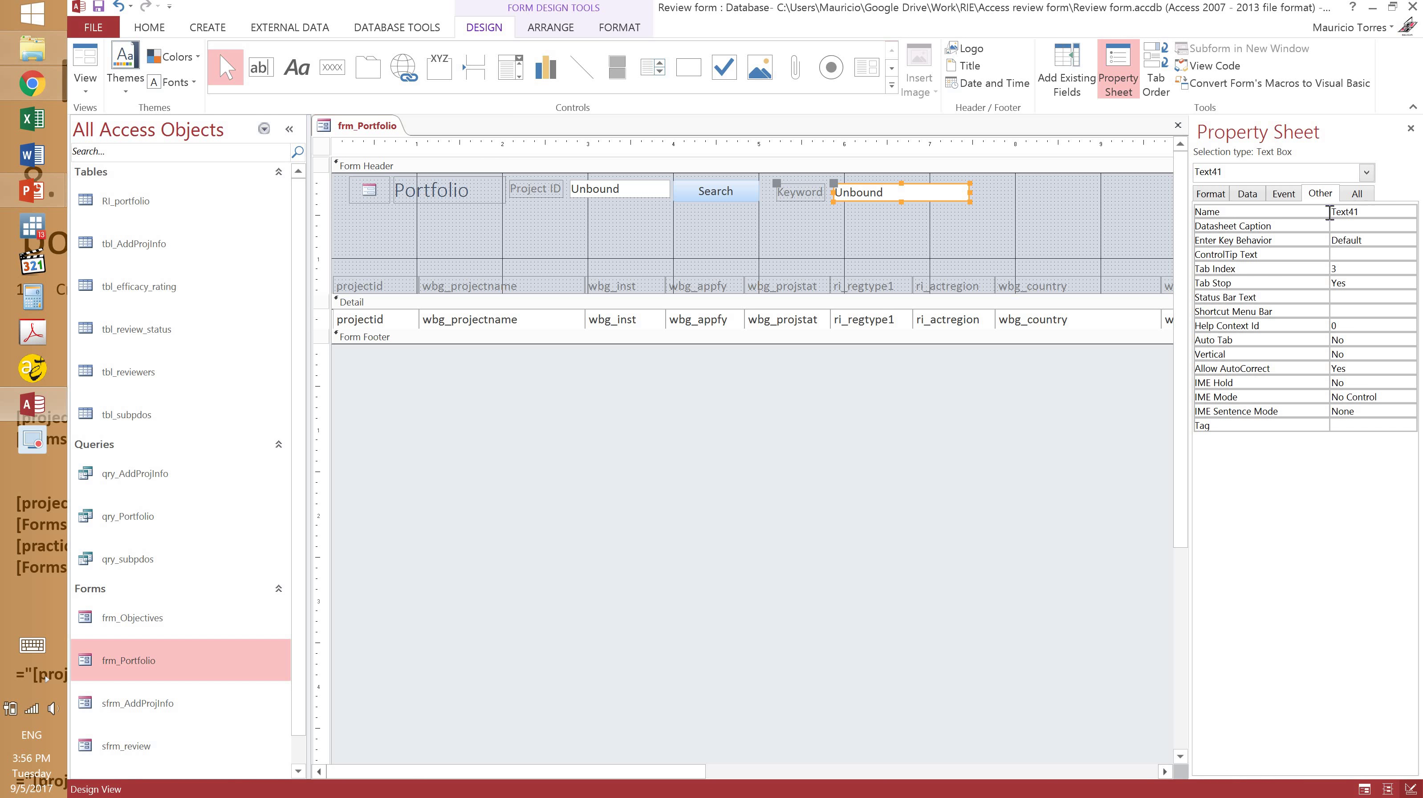
double_click(1333, 215)
type("txt_")
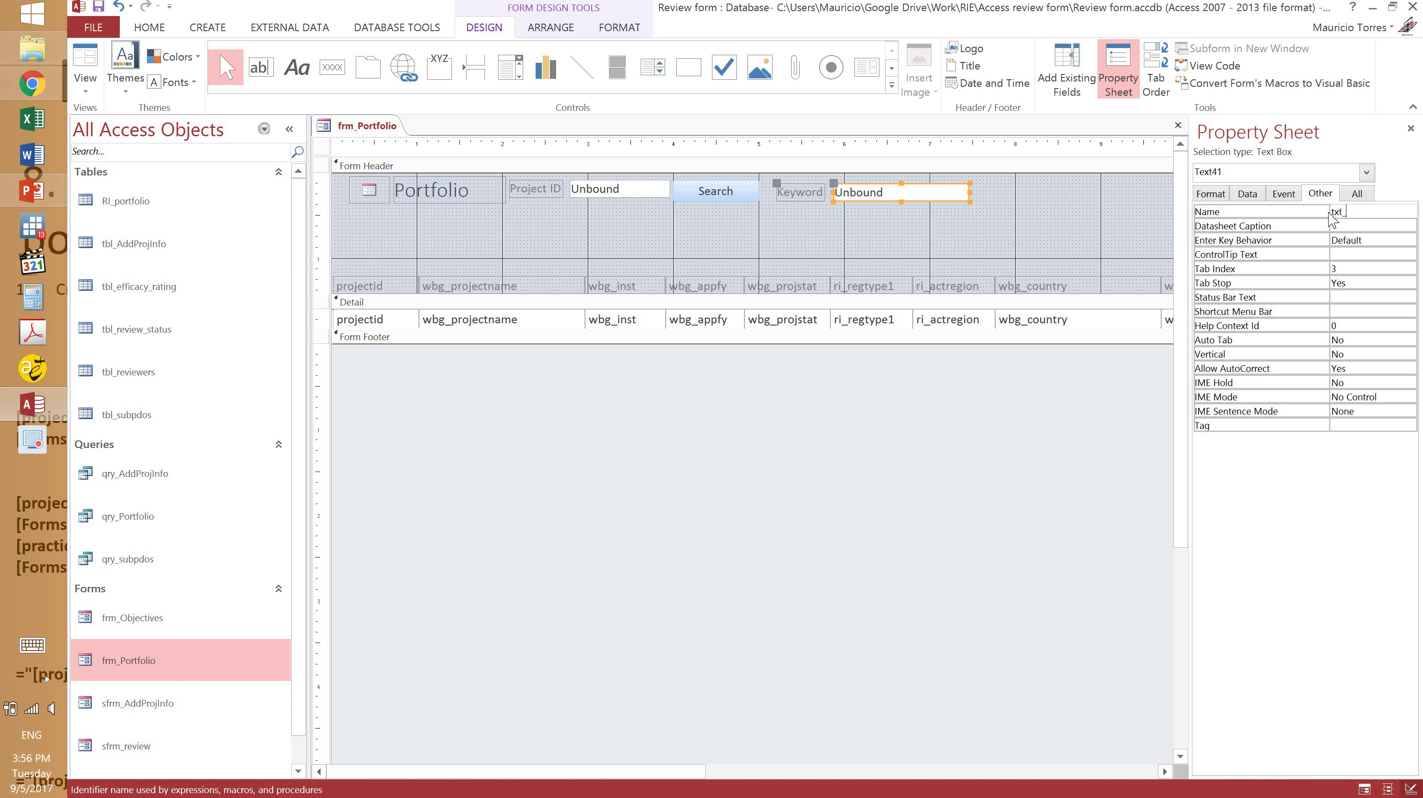
type("Search2")
left_click(1286, 197)
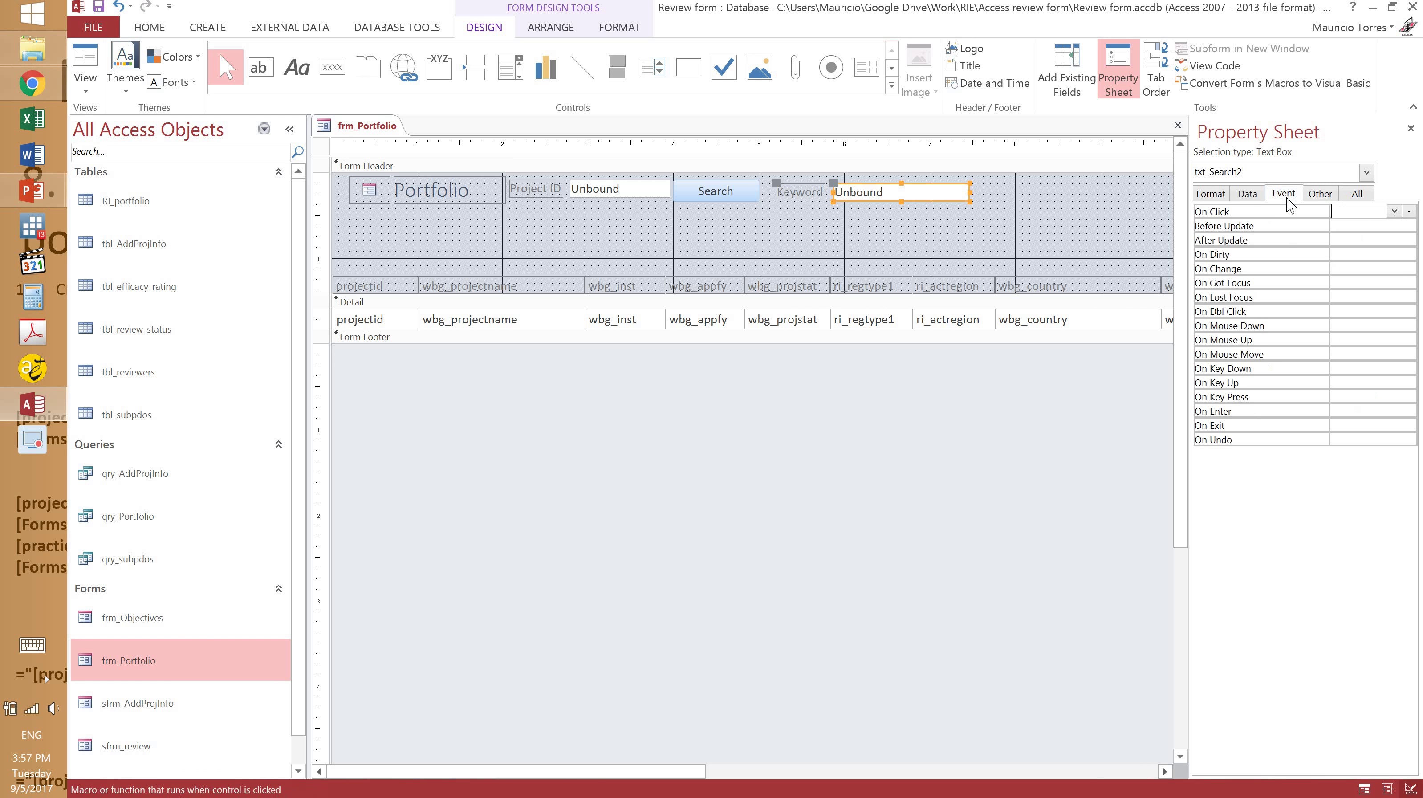
- Add a command button to the form header, cancelling the Command Button Wizard, and position it just after the Keyword text box
left_click(999, 219)
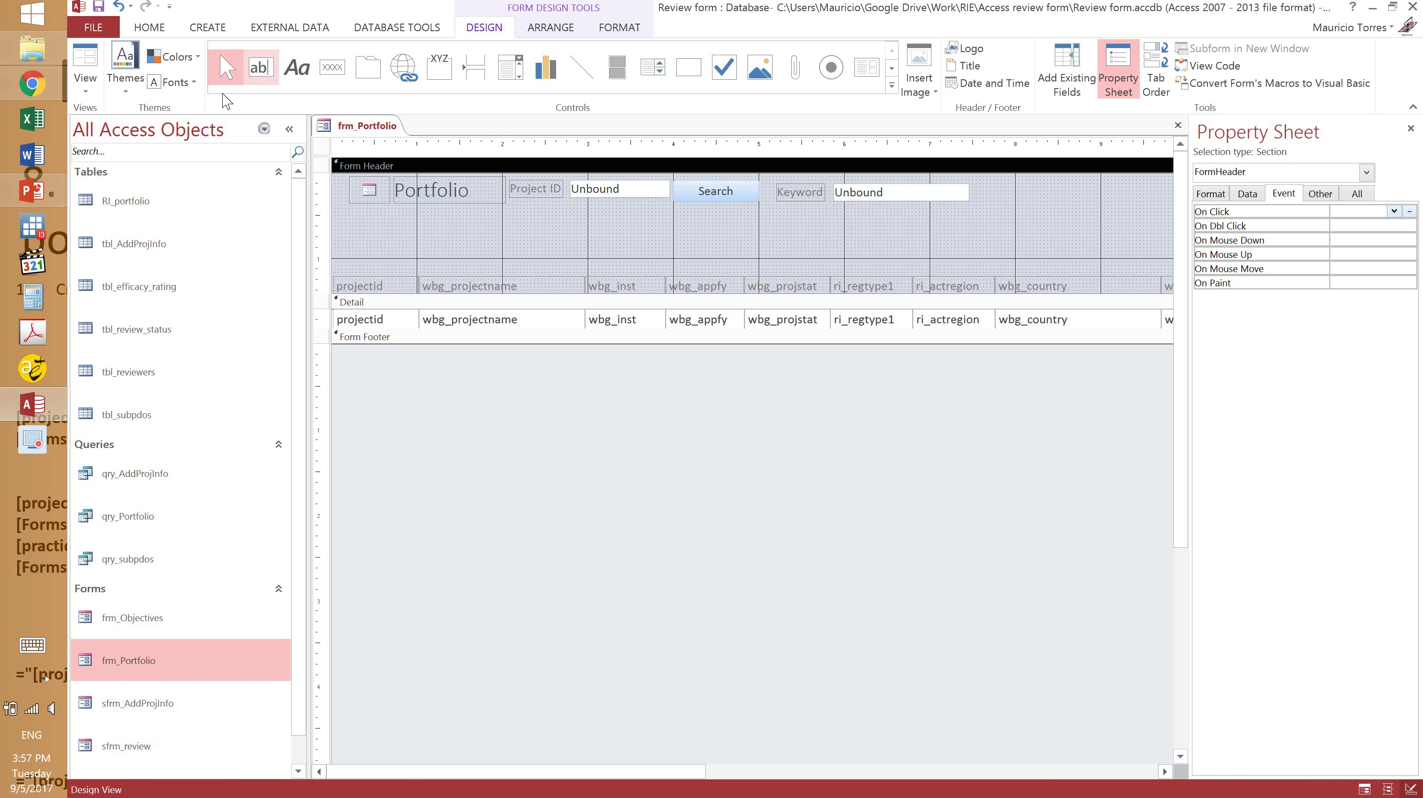
left_click(332, 67)
left_click_drag(840, 229, 927, 252)
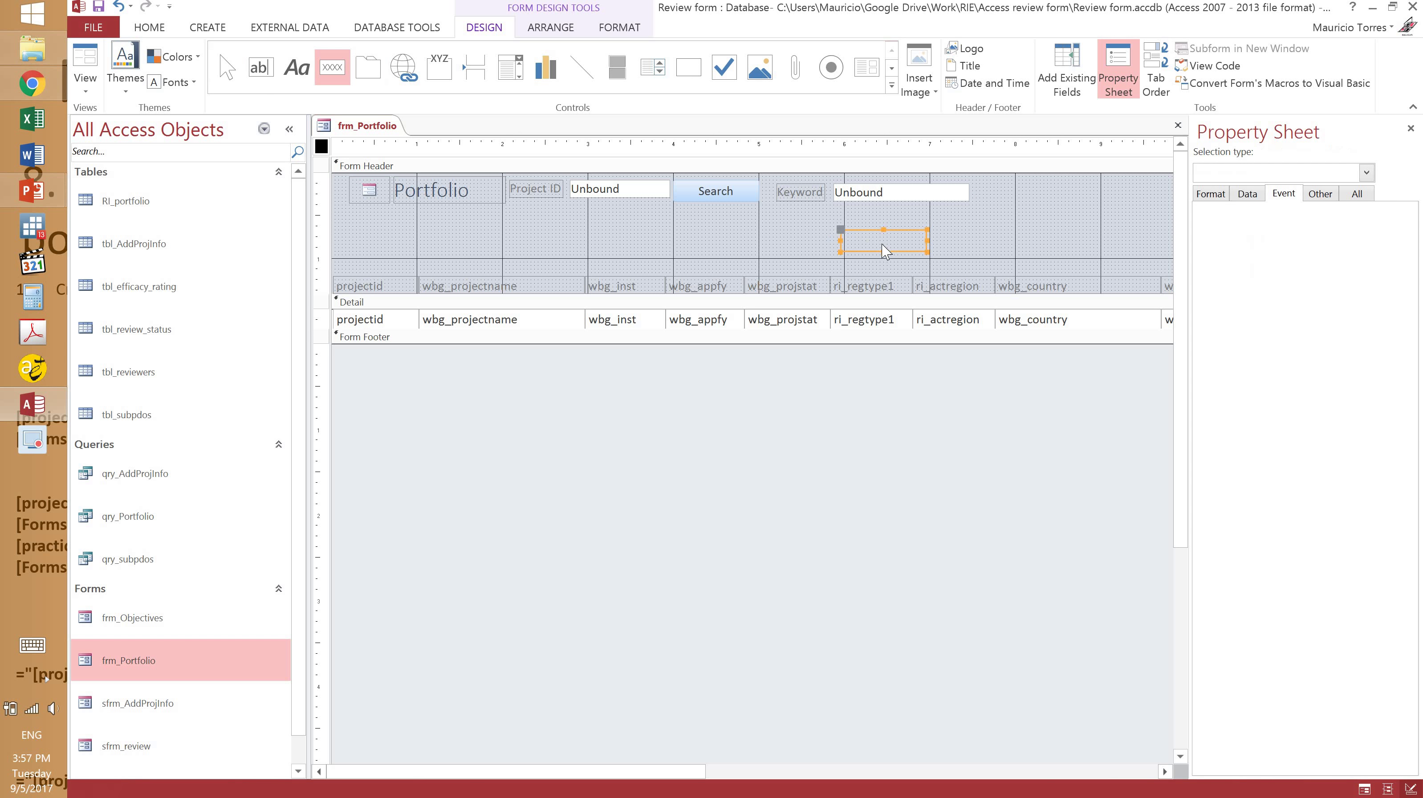
left_click(699, 425)
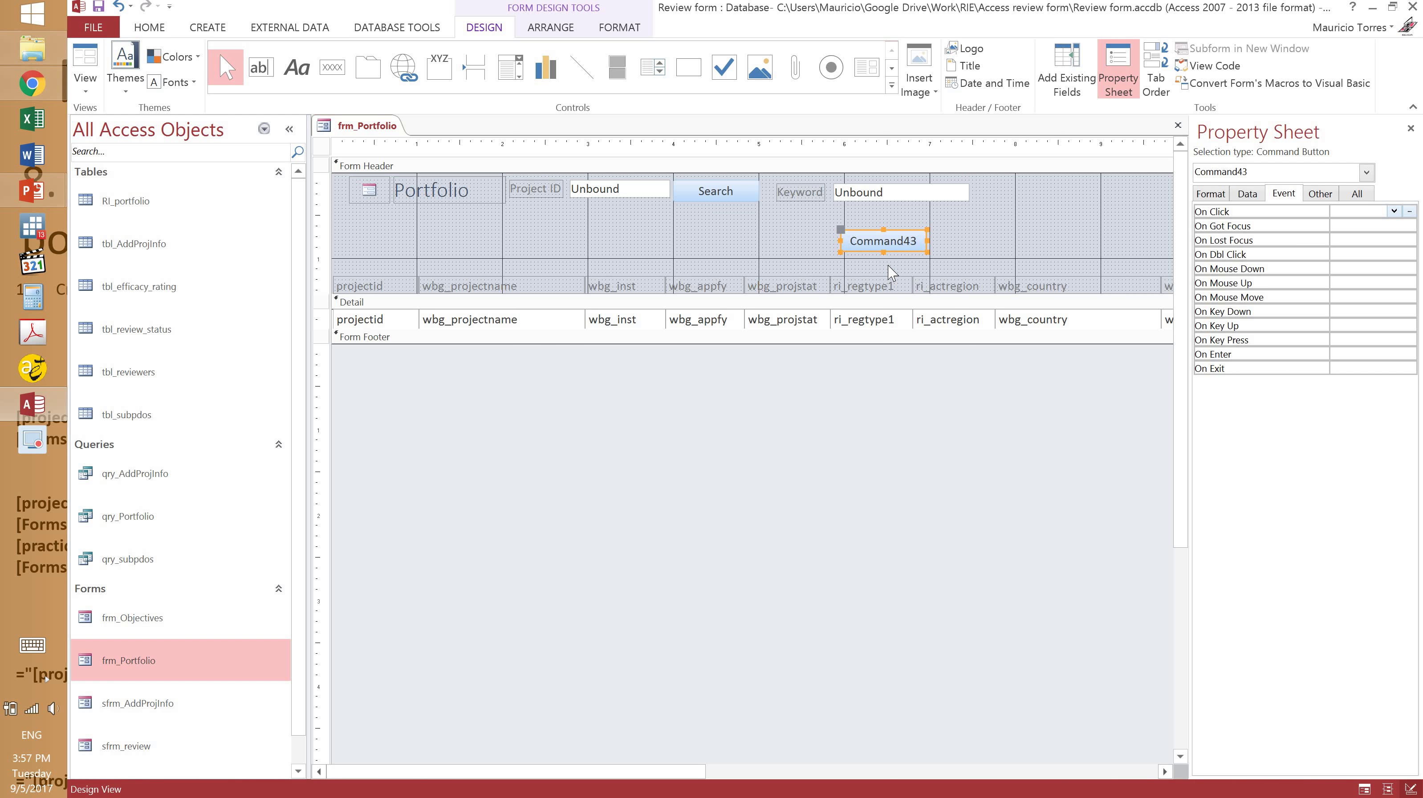
mouse_move(895, 243)
left_mouse_down()
mouse_move(1033, 206)
mouse_move(999, 203)
left_mouse_up()
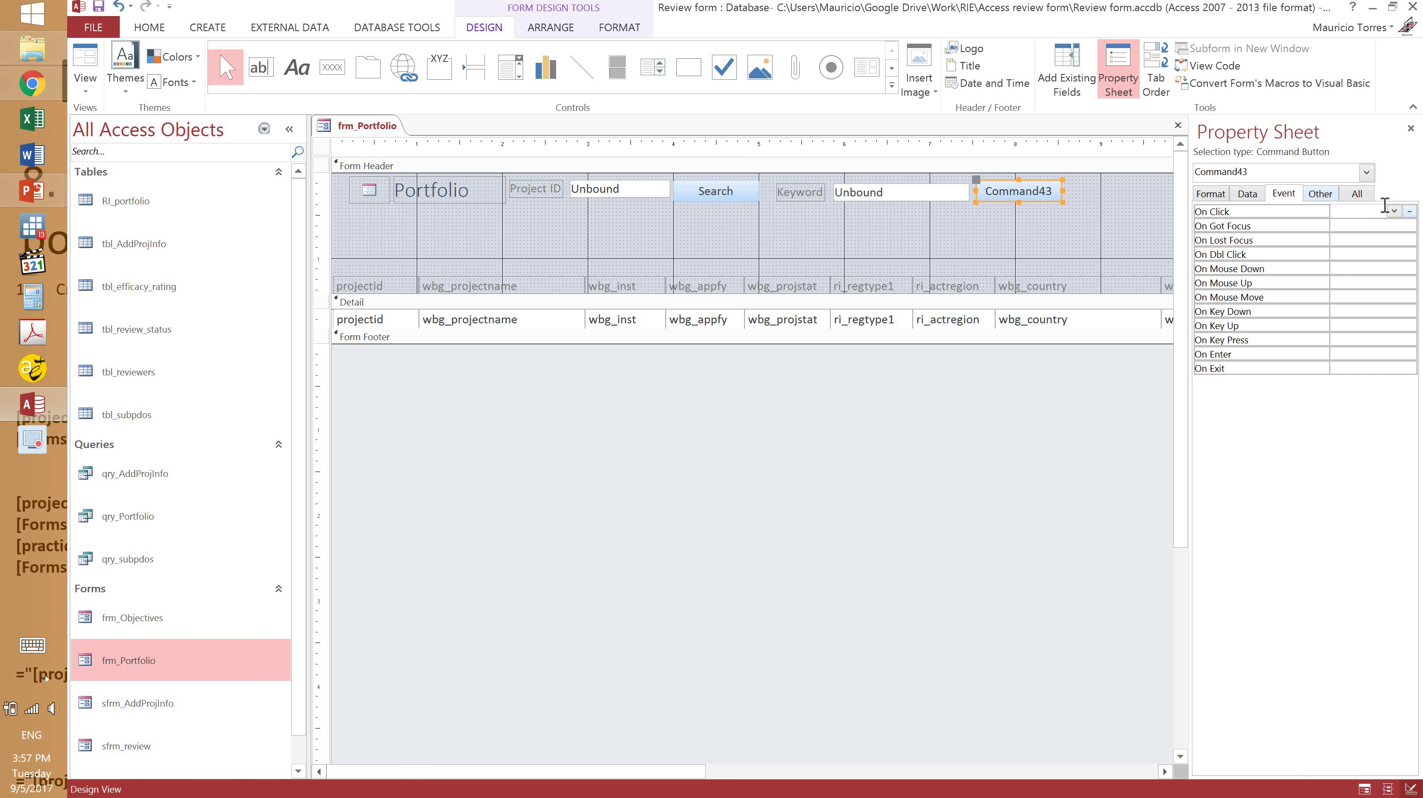
- Create an embedded On Click macro for the Keyword button with an ApplyFilter action, leaving its Where Condition empty, and save and close it
left_click(1408, 212)
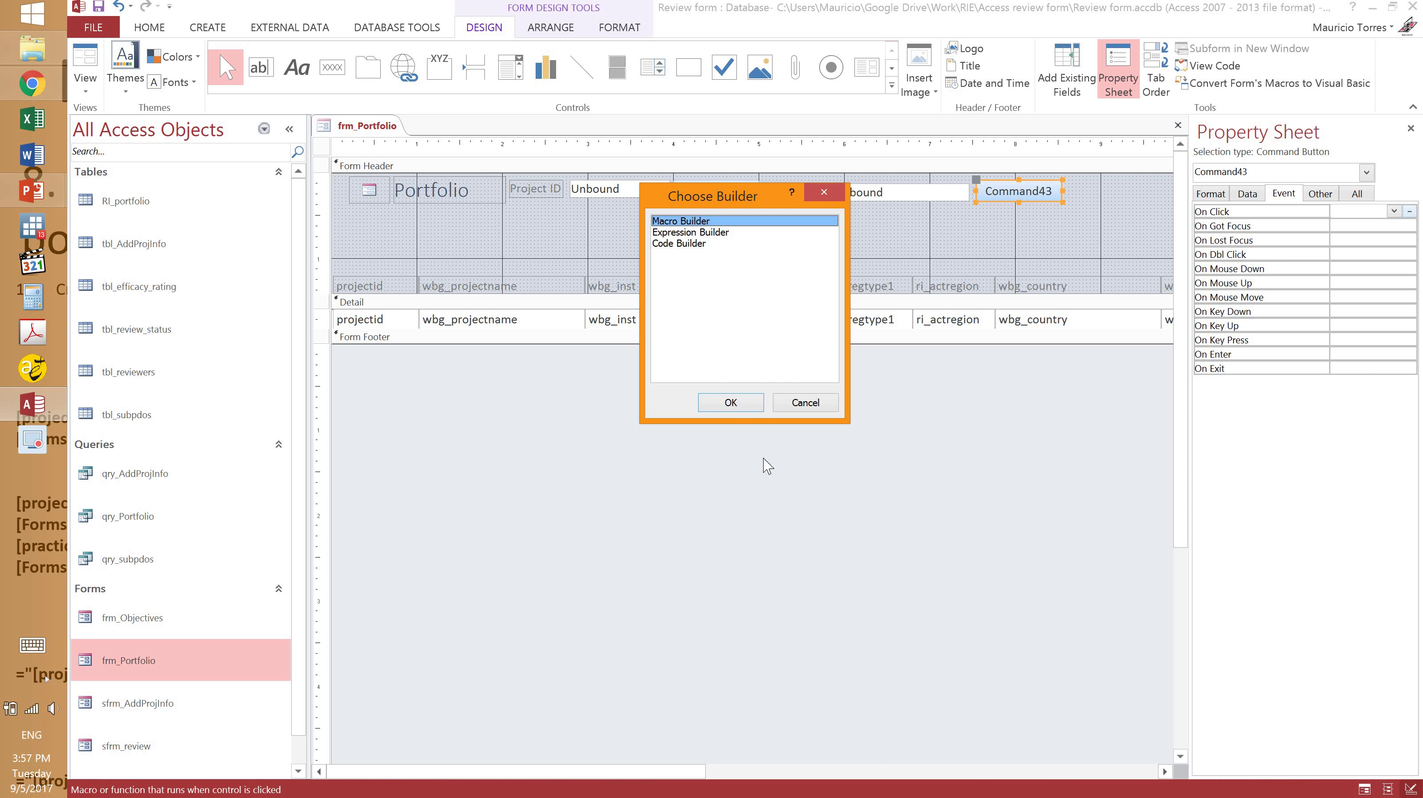
left_click(737, 405)
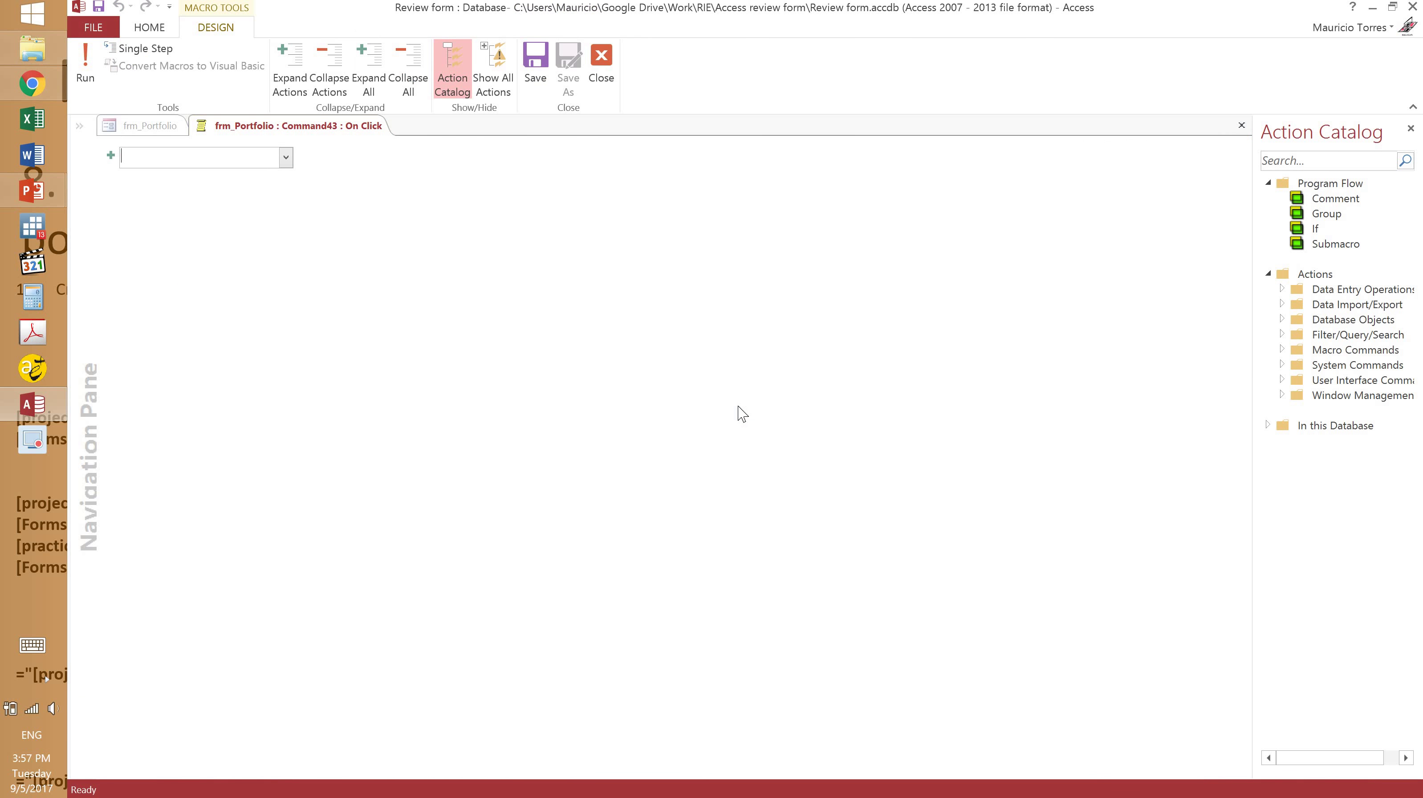
left_click(286, 157)
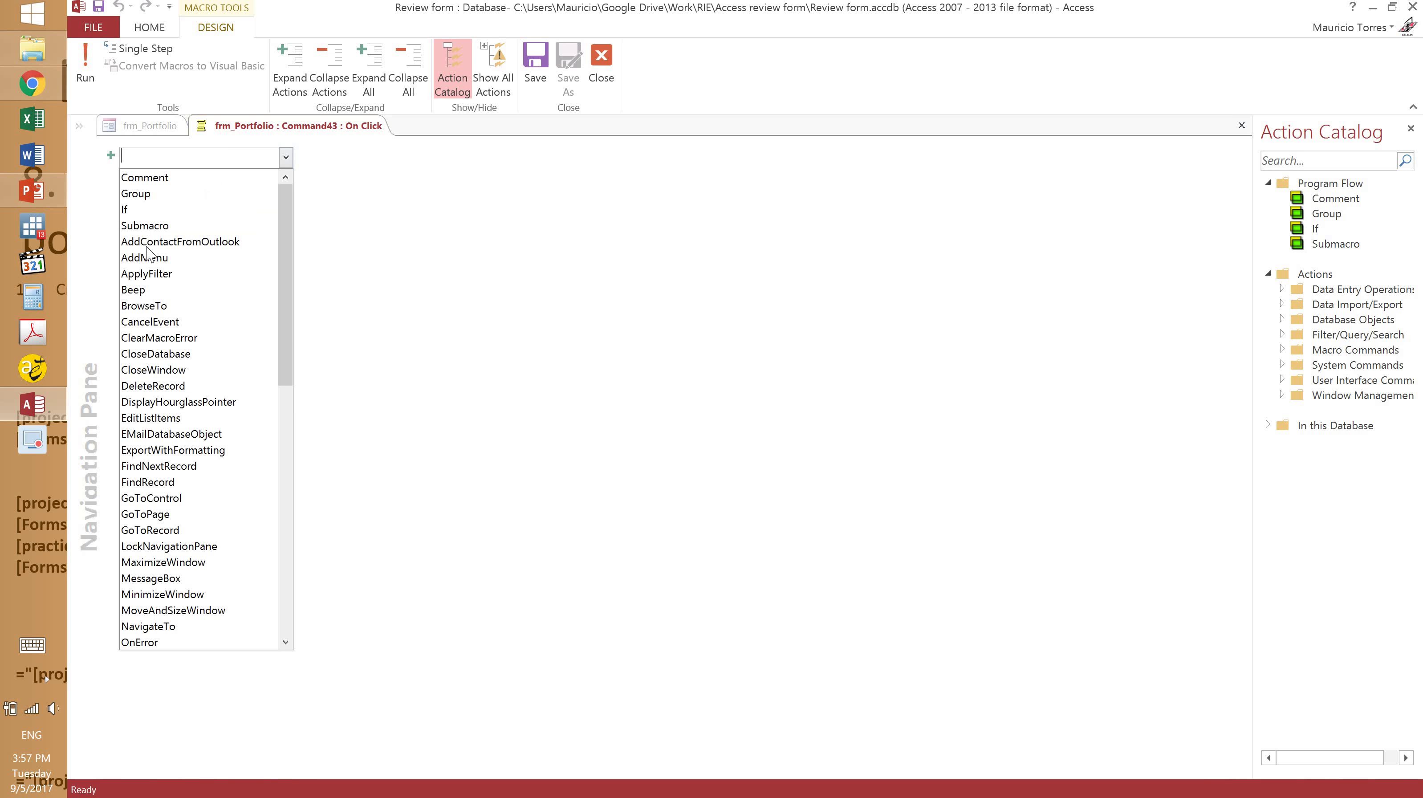
type("ApplyFilter")
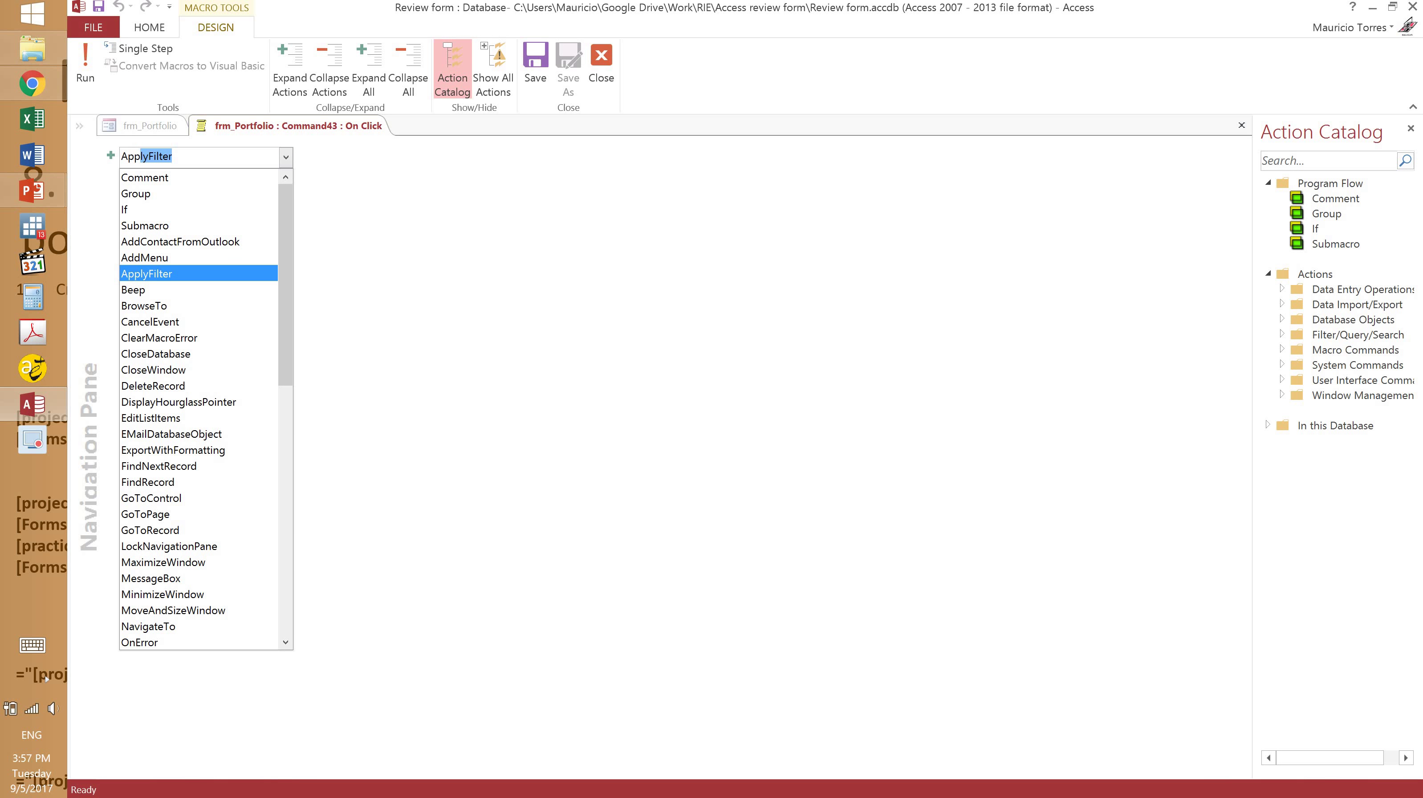
key("Return")
left_click(248, 199)
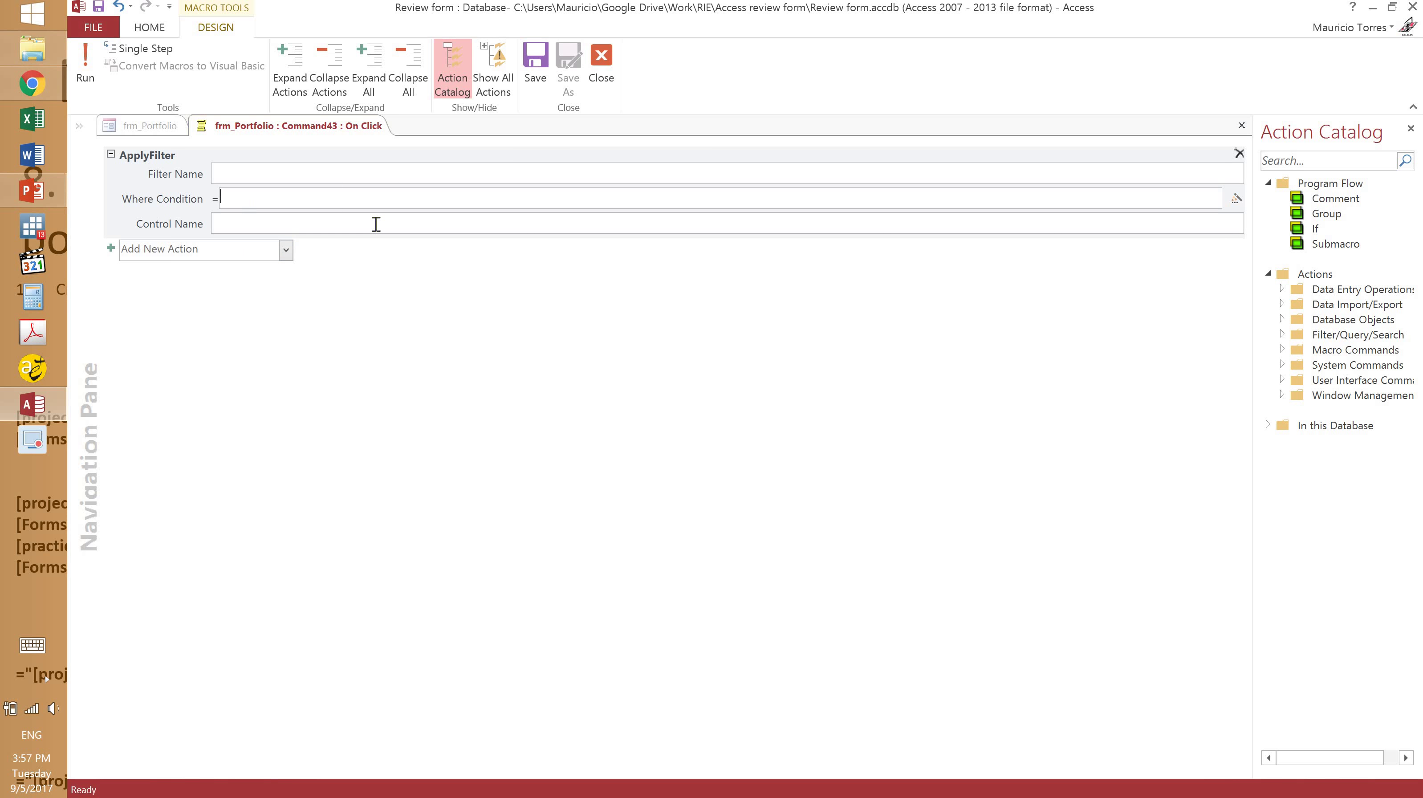
left_click(535, 67)
mouse_move(542, 200)
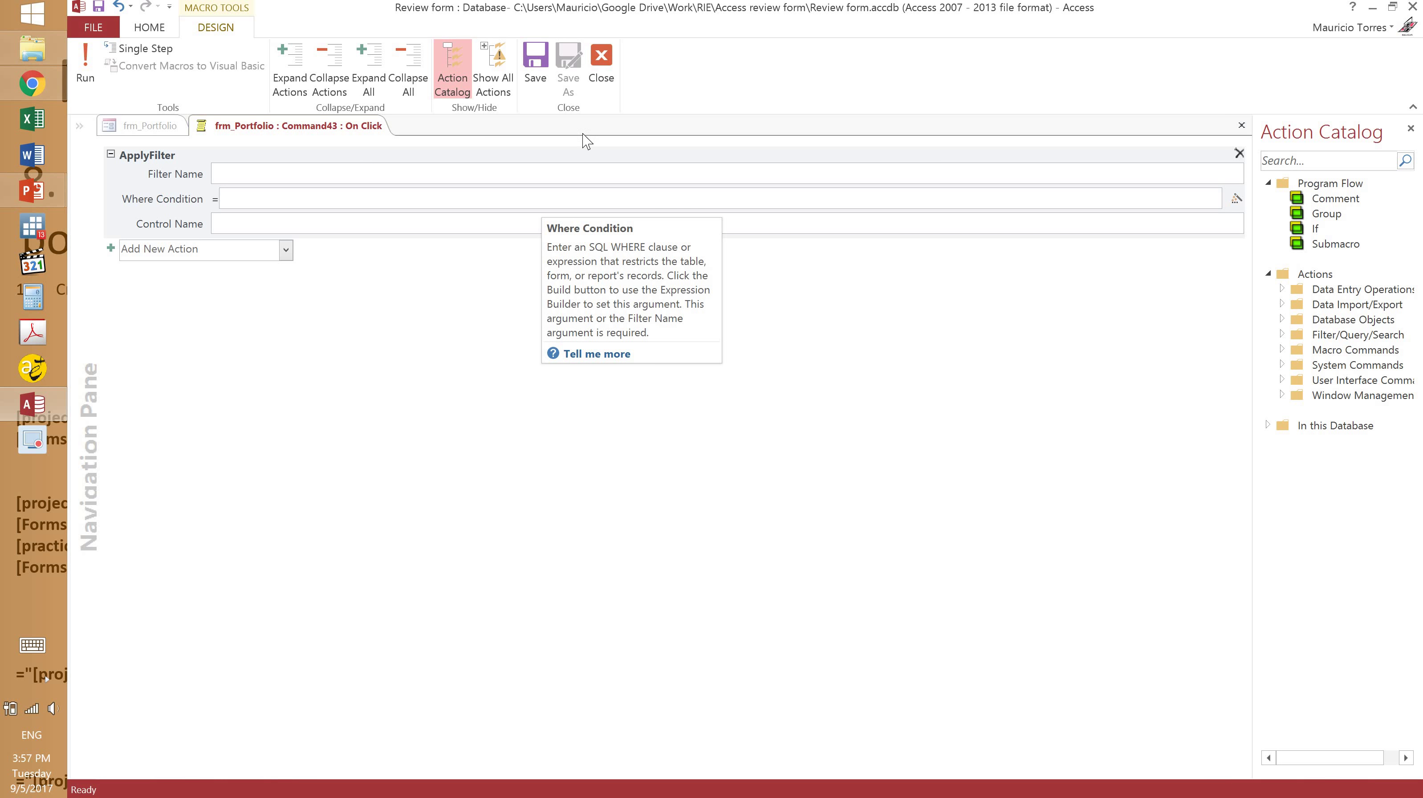
left_click(602, 57)
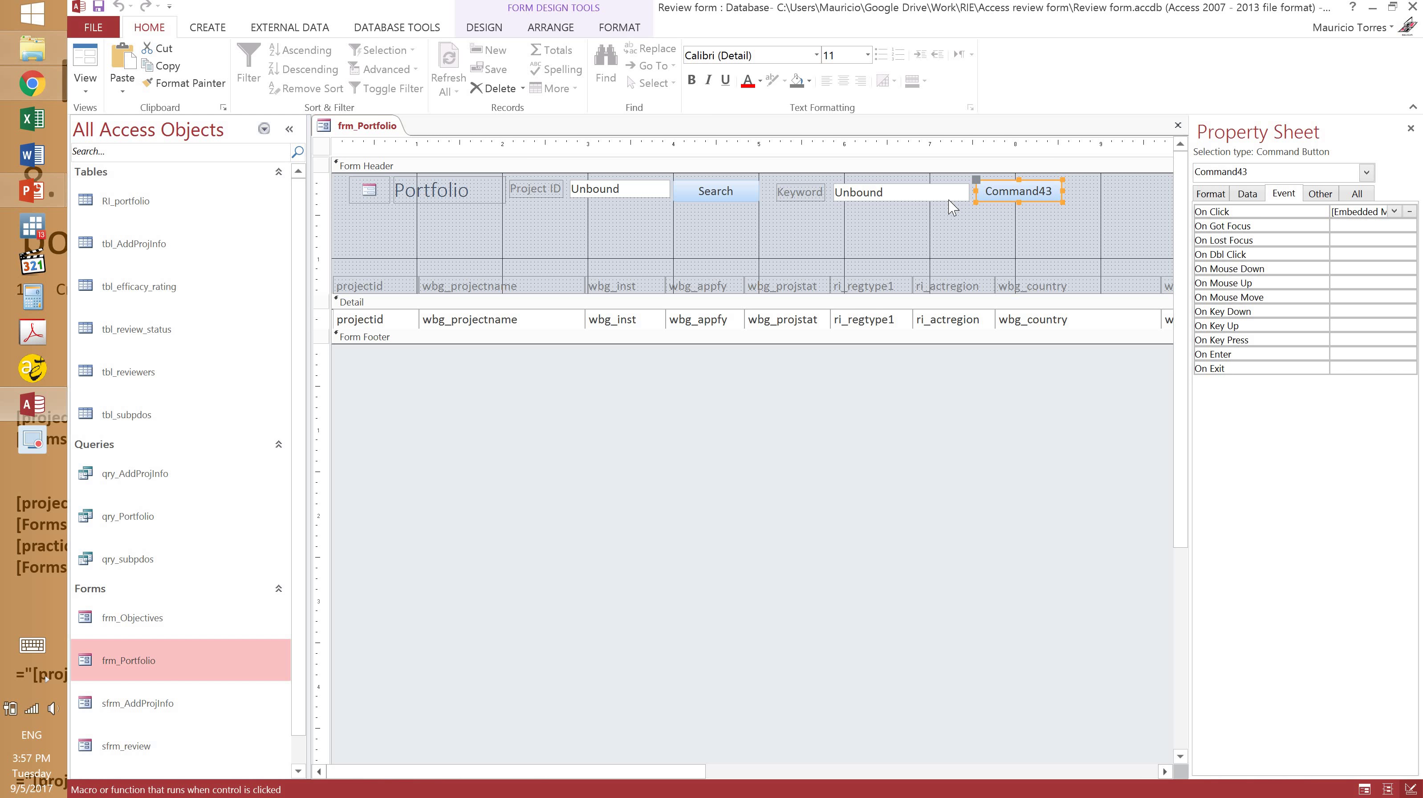
- Copy the Where Condition from the On Click macro of the Project ID Search button and return to the form design
left_click(643, 193)
left_click(706, 195)
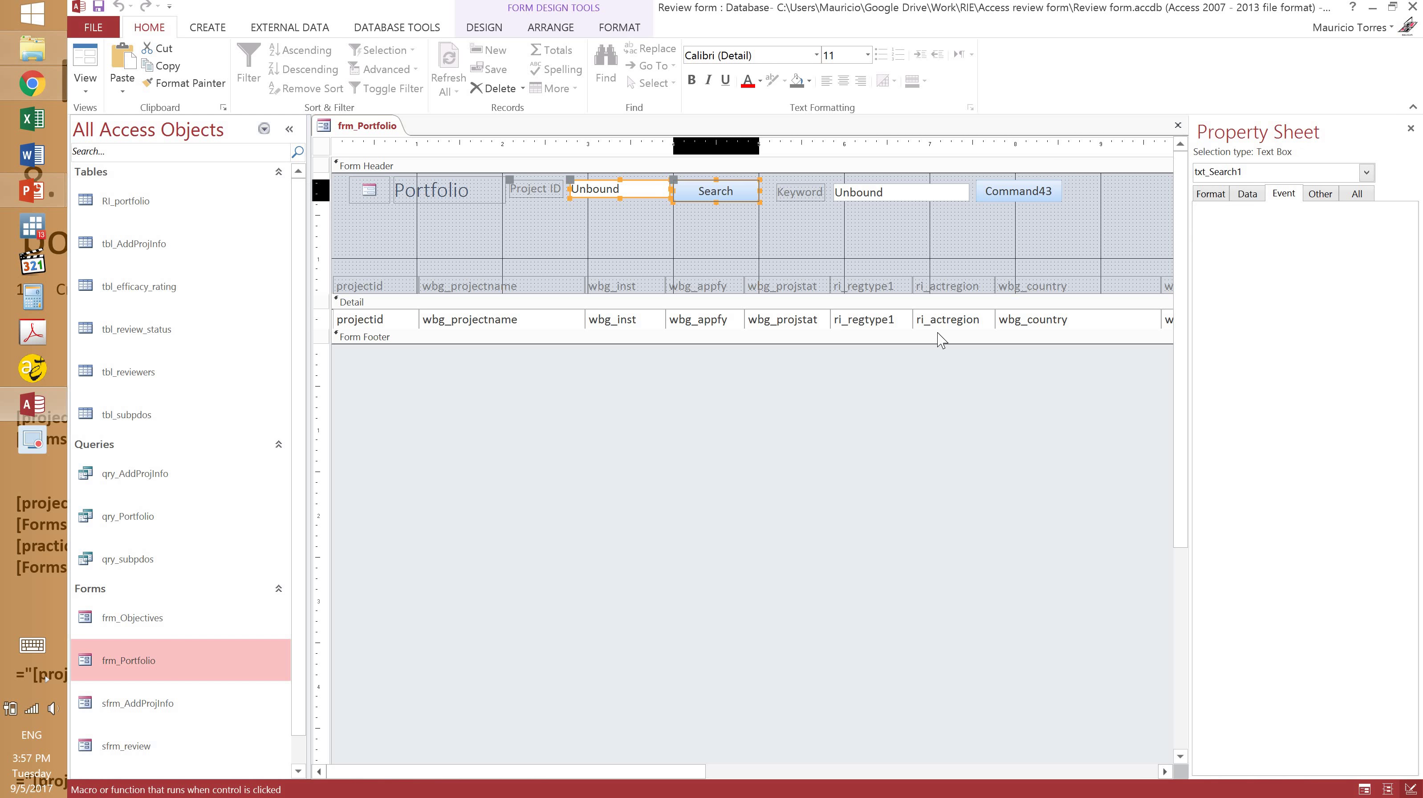
left_click(1411, 218)
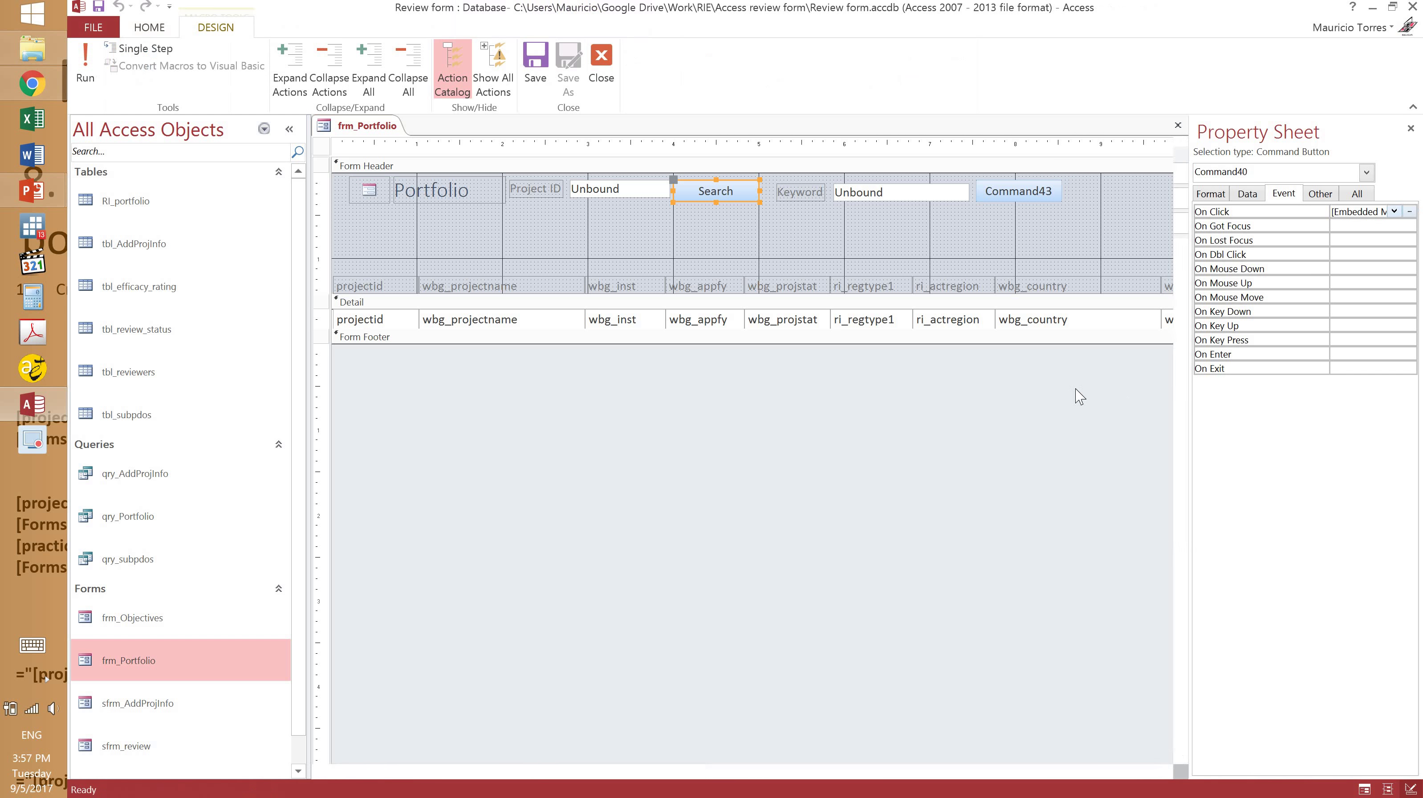
left_click(448, 208)
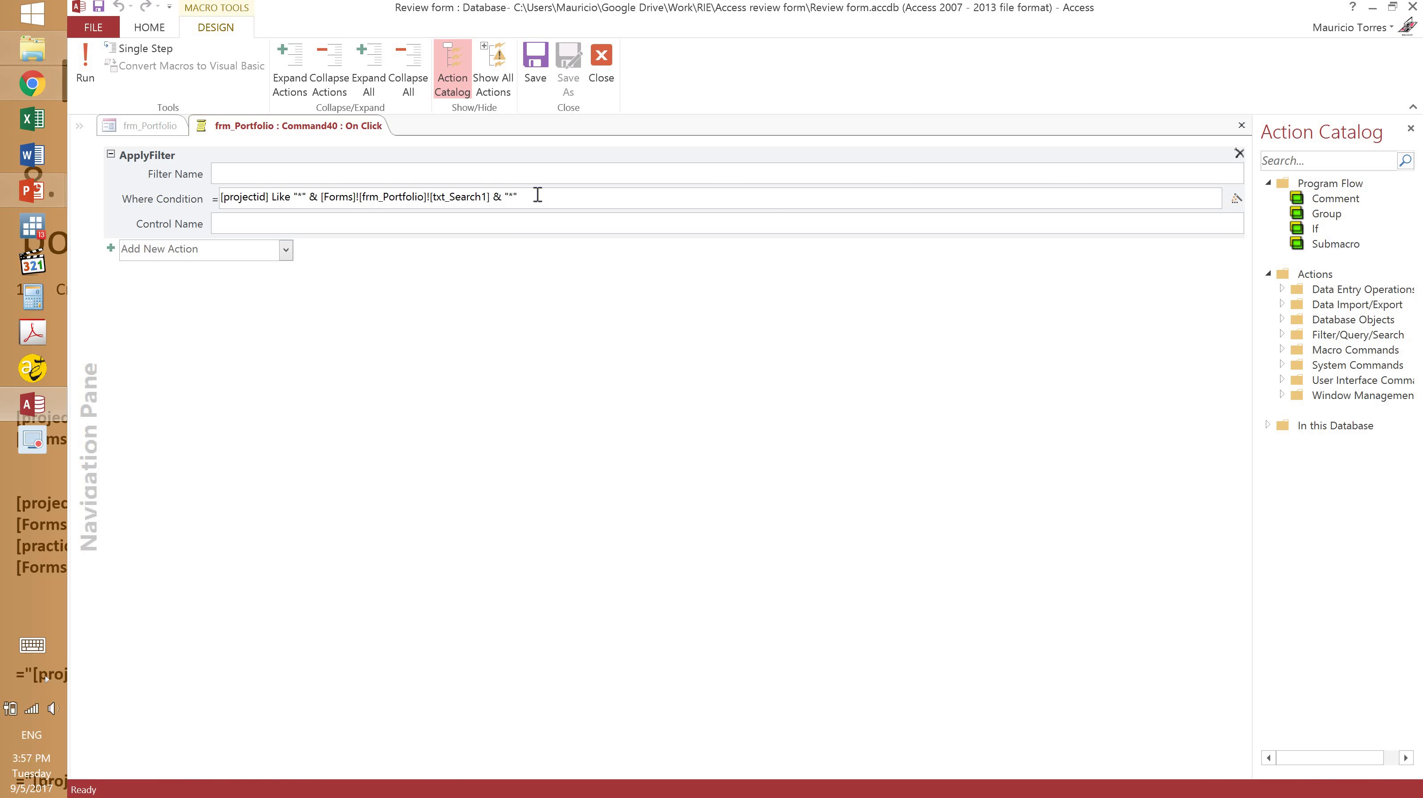
left_click_drag(537, 194, 199, 196)
key("ctrl+c")
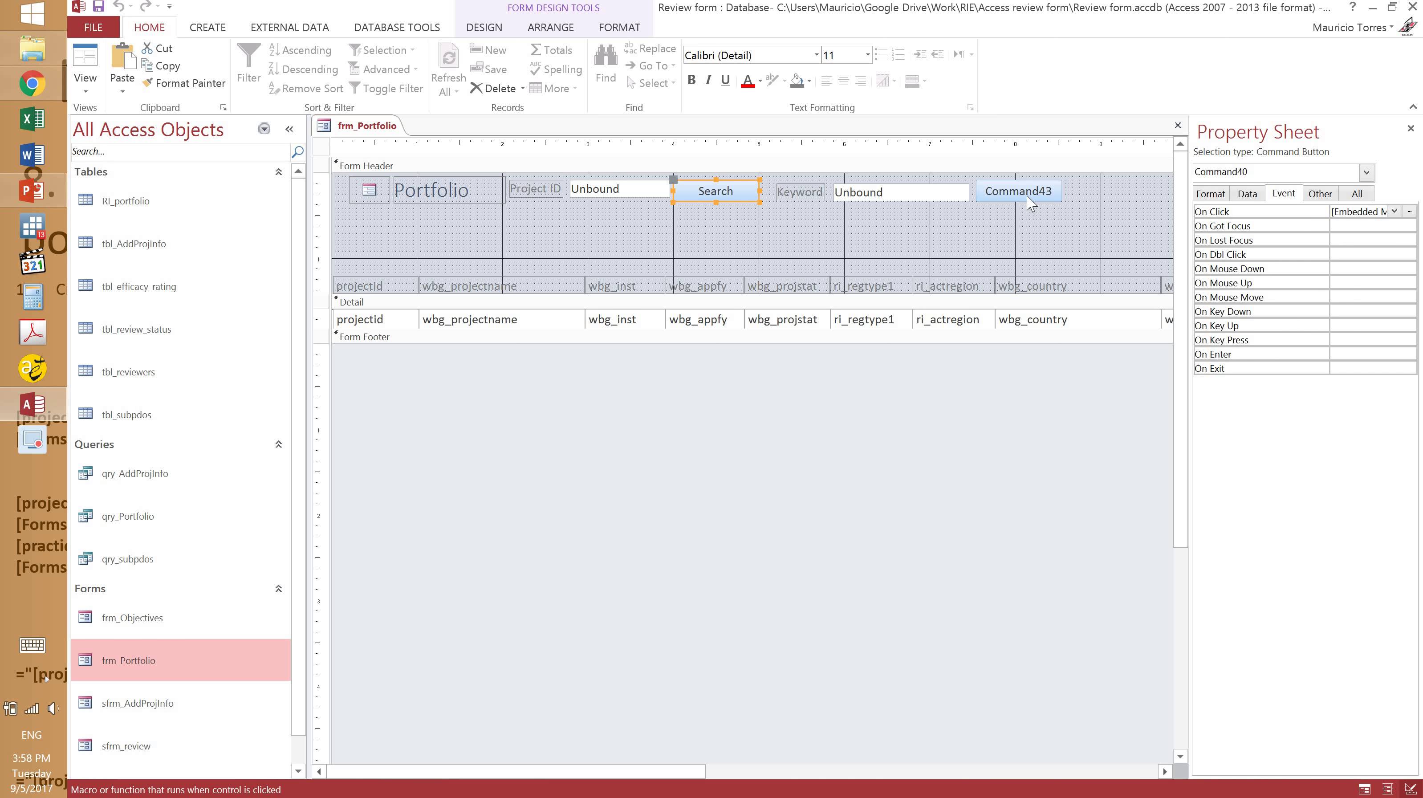
- Paste the copied expression into the Where Condition of the Keyword button's On Click macro
left_click(1027, 195)
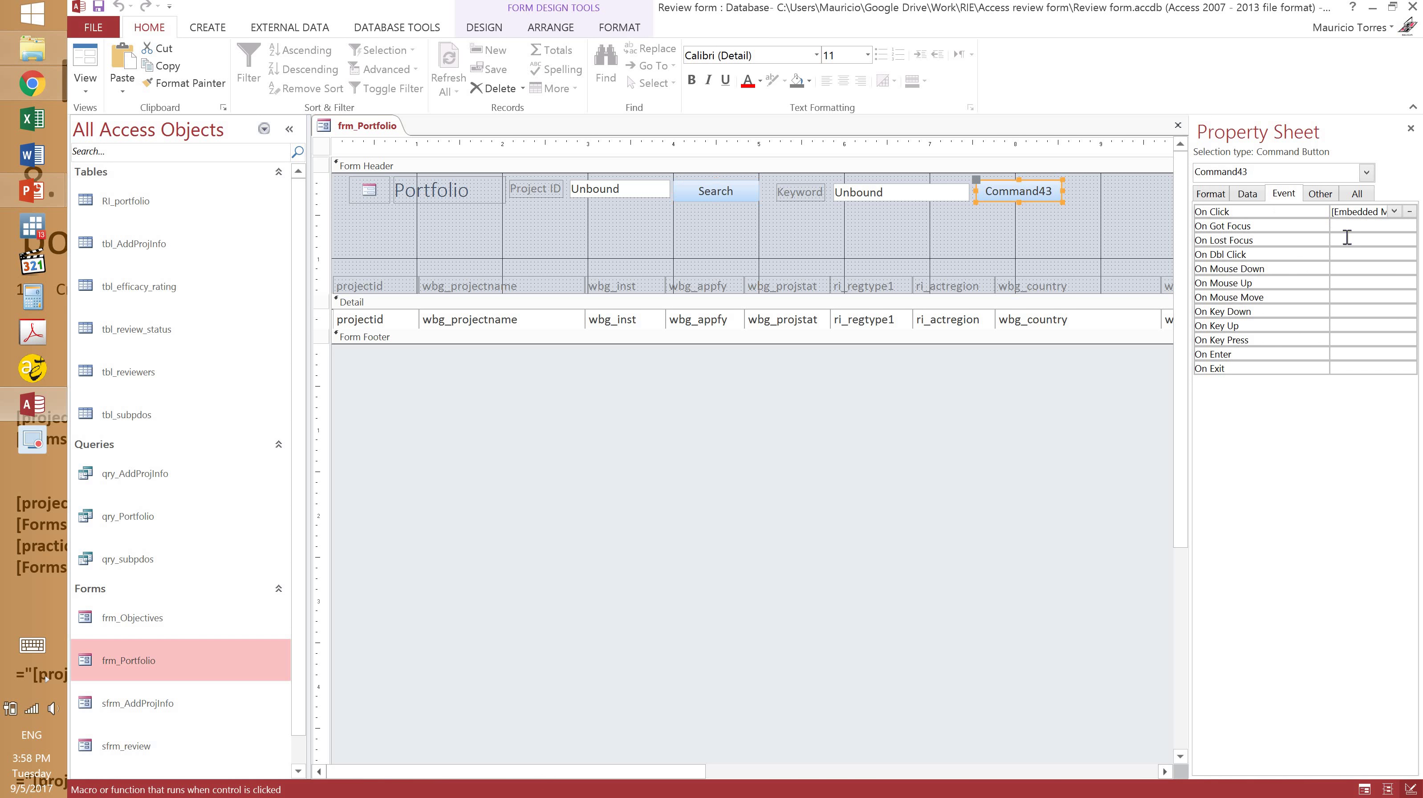
left_click(1410, 212)
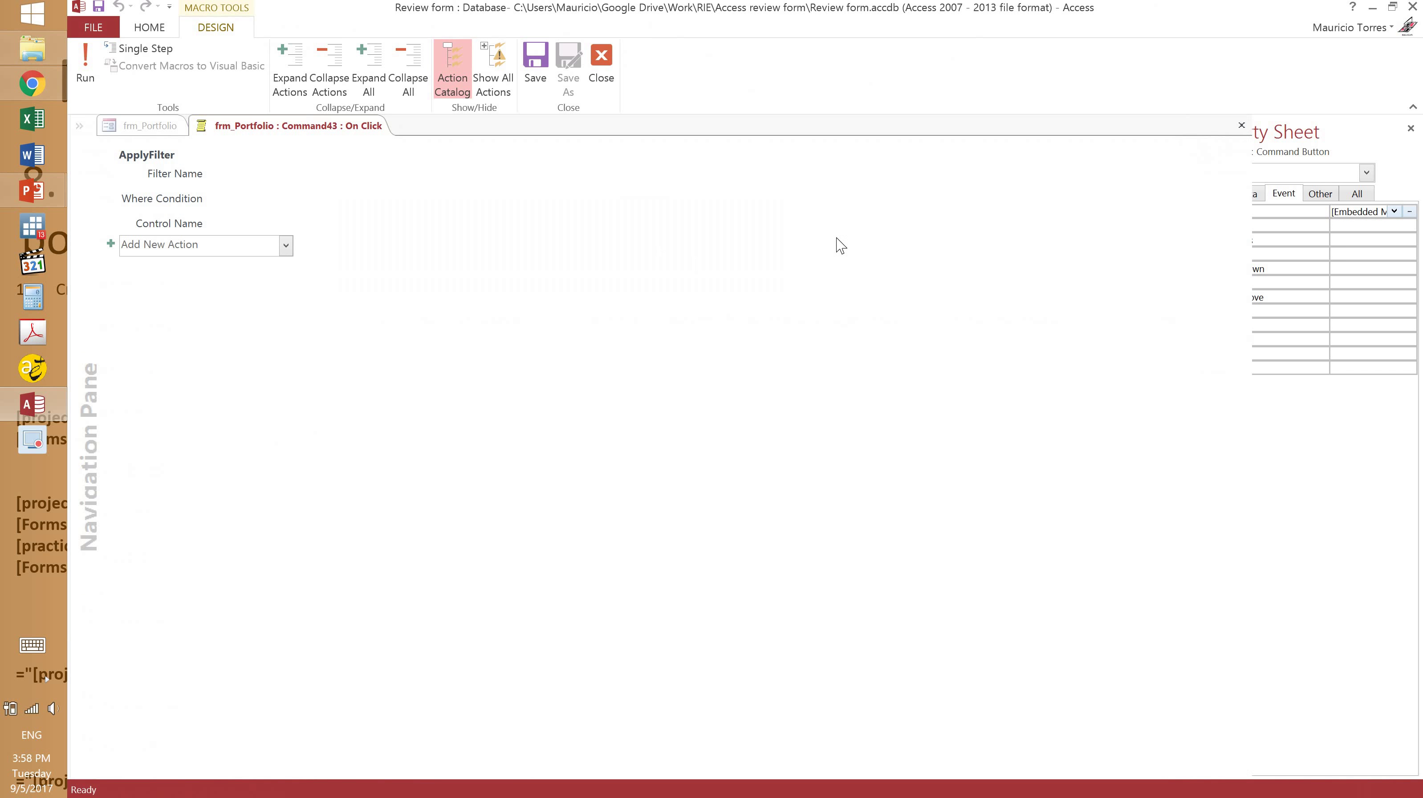
left_click(346, 202)
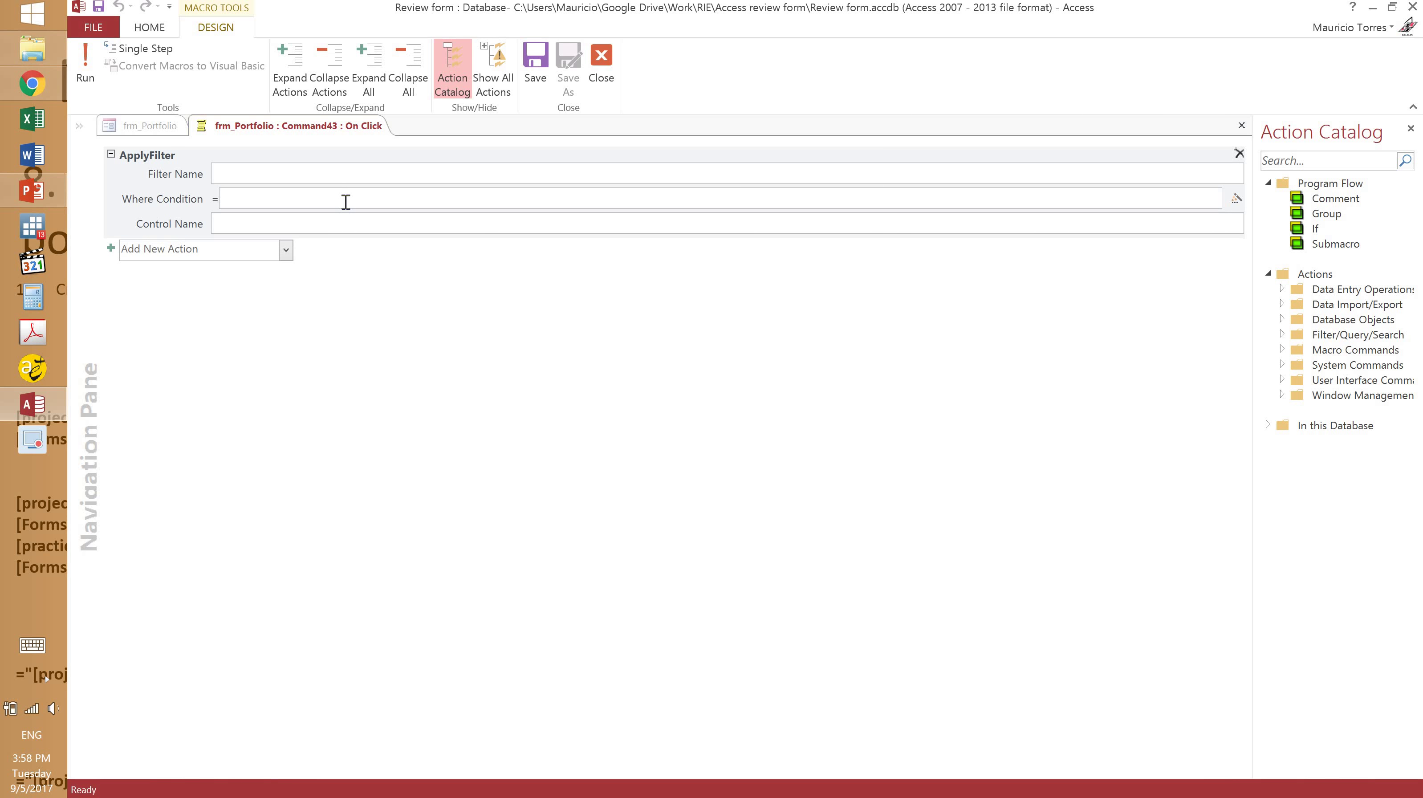
key("ctrl+v")
- Change the pasted condition's field to wbg_projectname and its text box reference to txt_Search2
left_click(267, 197)
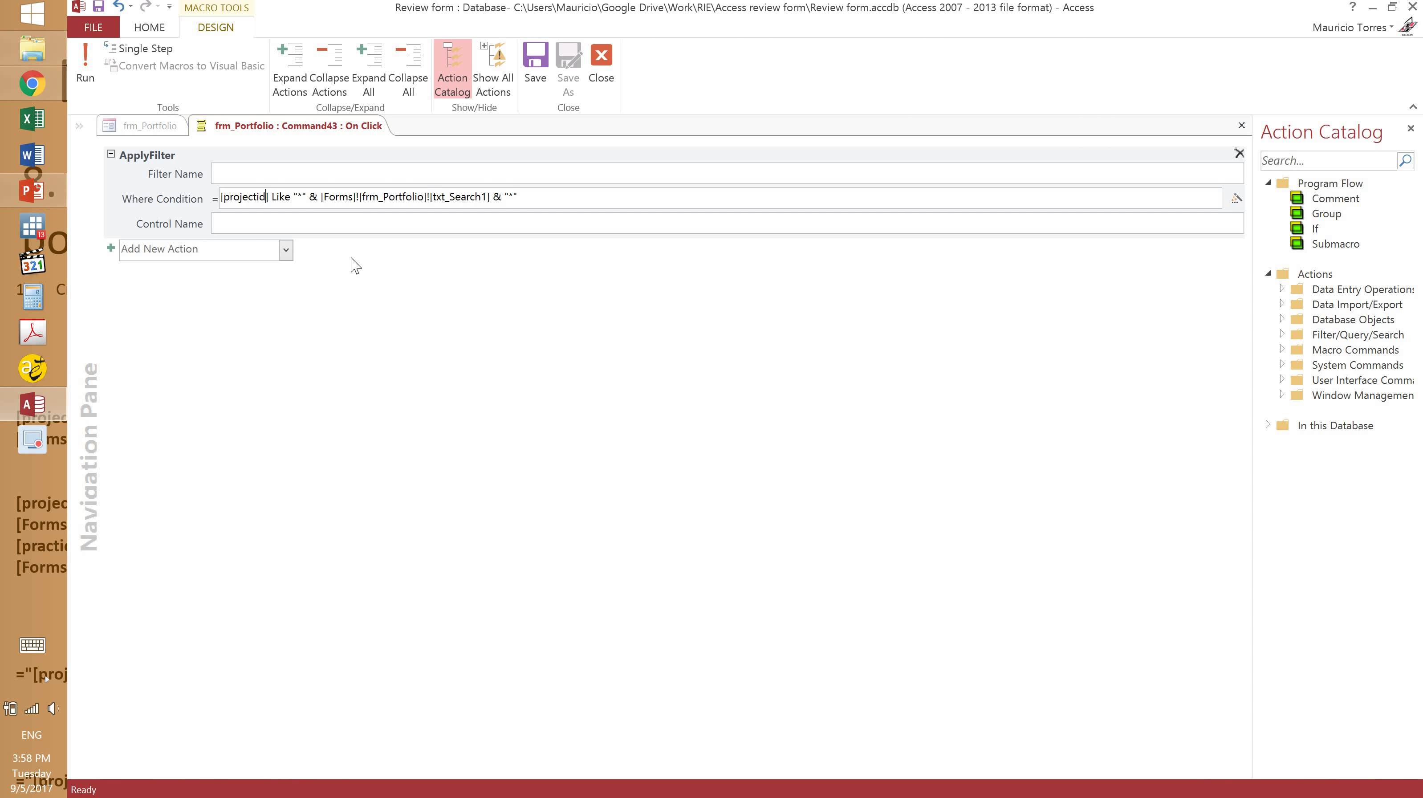
key("ctrl+shift+Left")
type("projec")
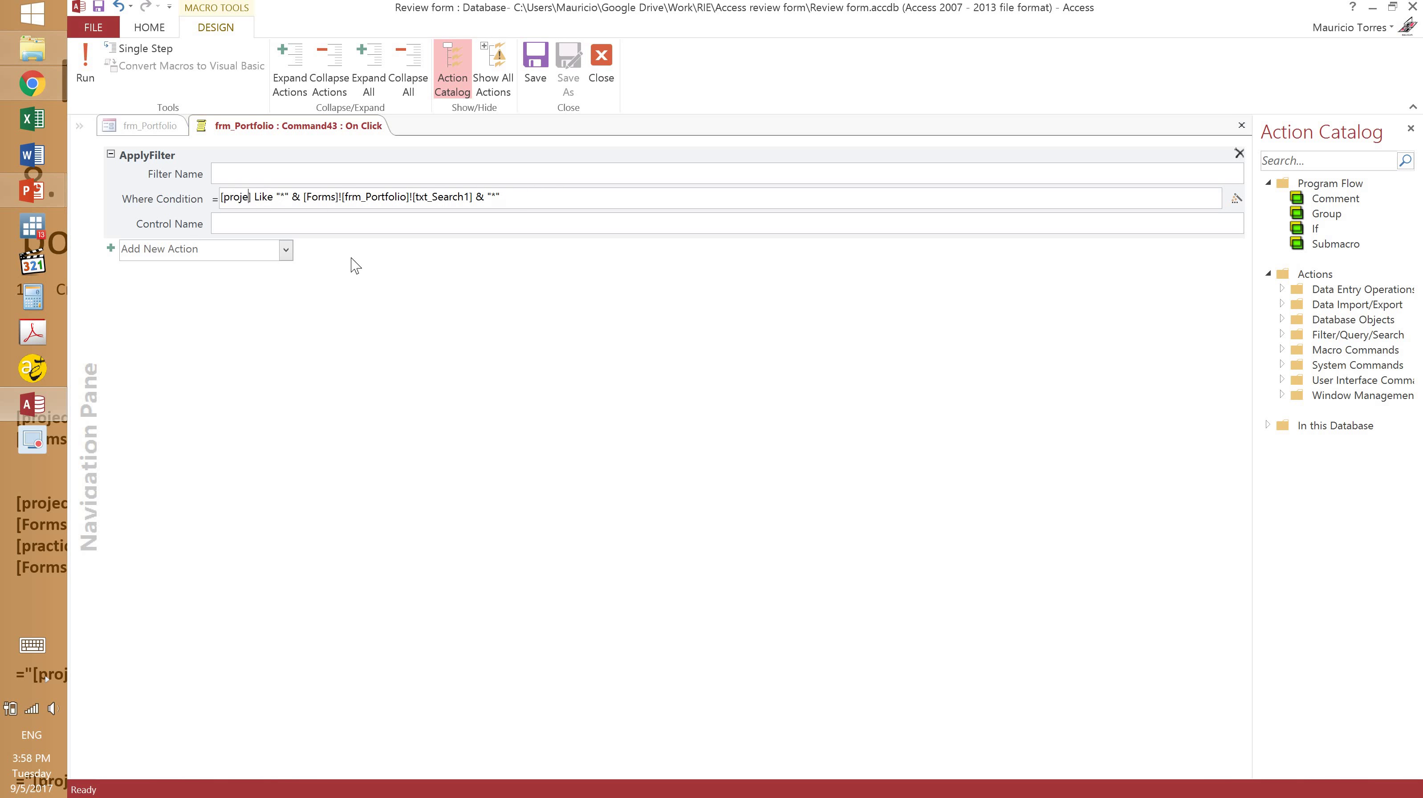
key("BackSpace")
key("BackSpace")
key("BackSpace")
key("BackSpace")
key("BackSpace")
key("BackSpace")
type("wbg_")
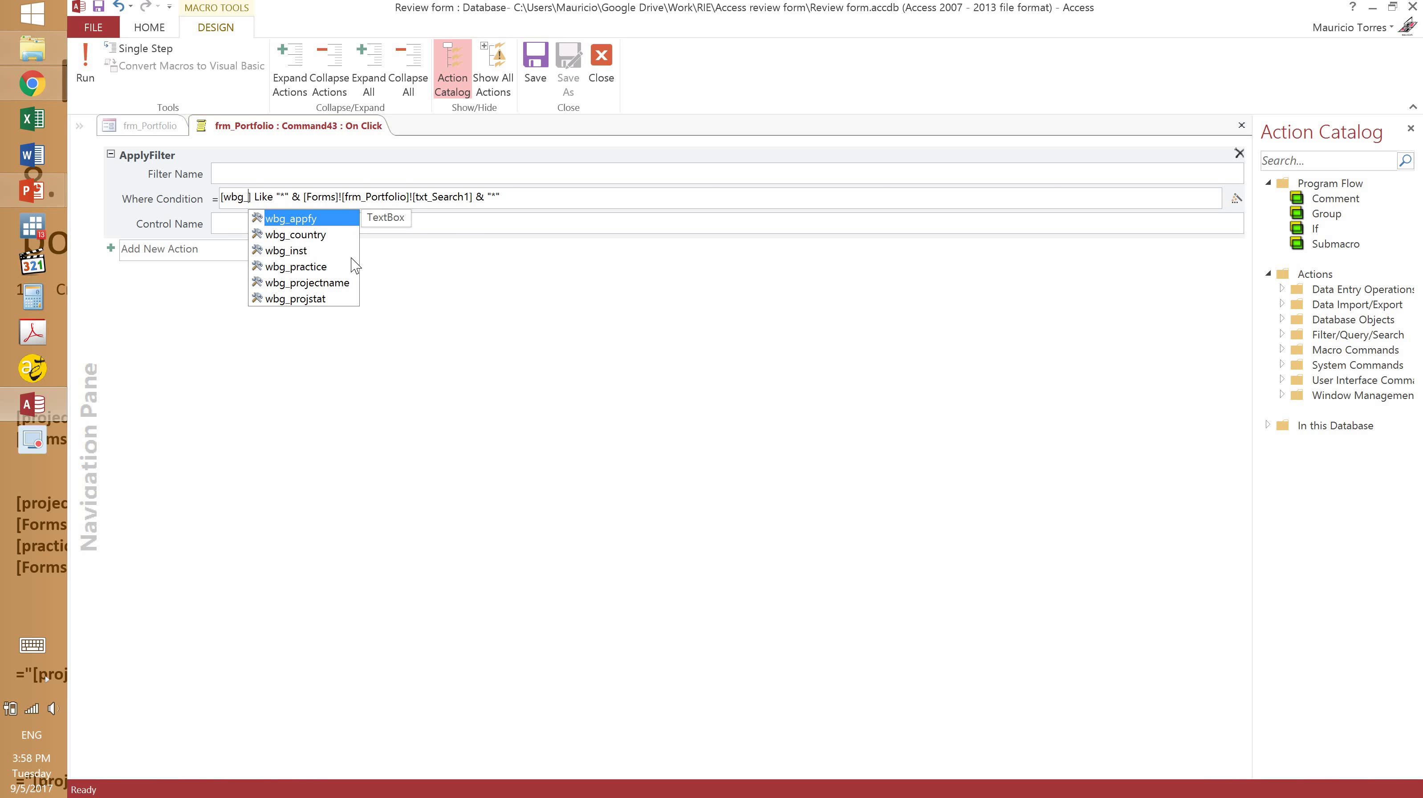
double_click(330, 284)
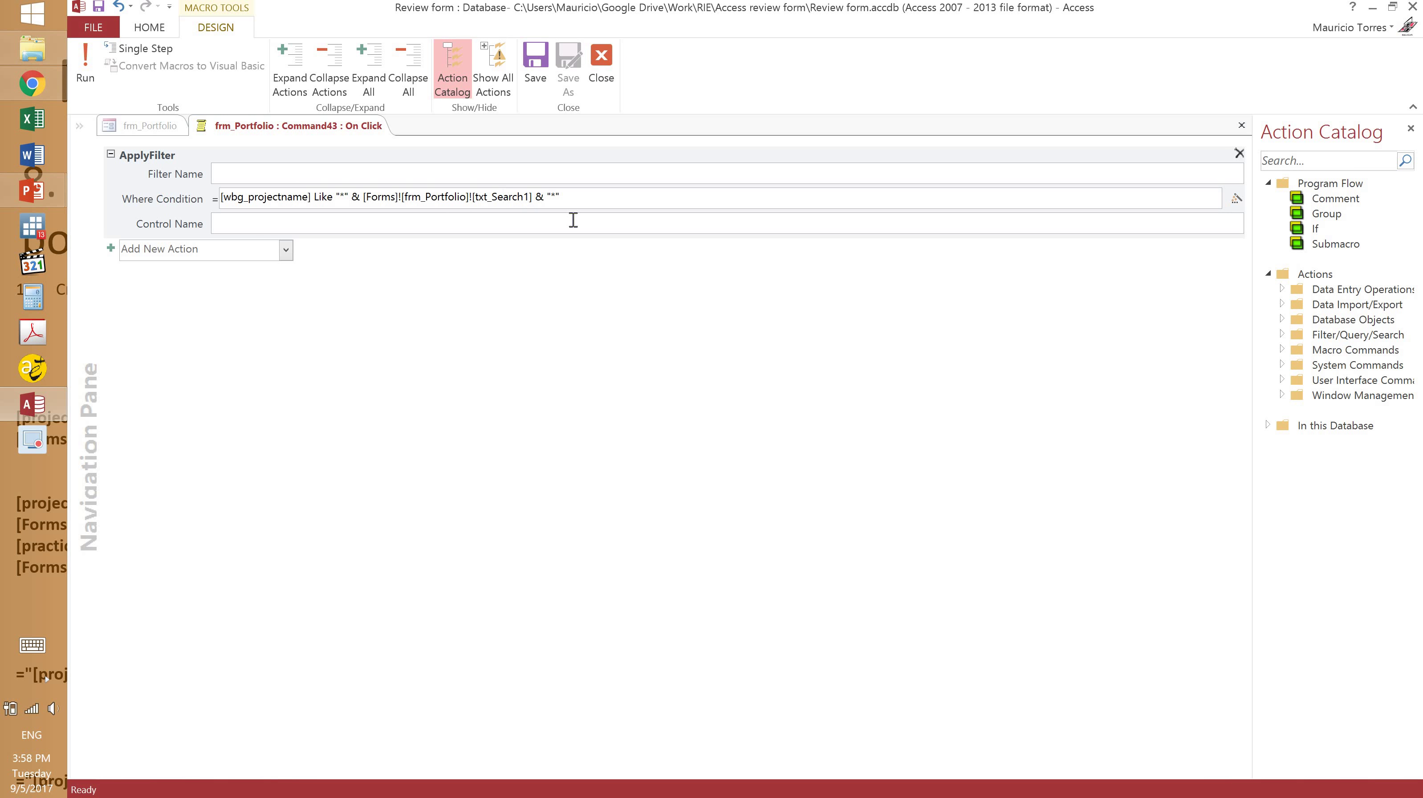
key("BackSpace")
type("2")
- Append Or [wbg_country] Like "*" & [Forms]![frm_Portfolio]![txt_Search2] & "*" to the Where Condition
left_click(622, 206)
type("O")
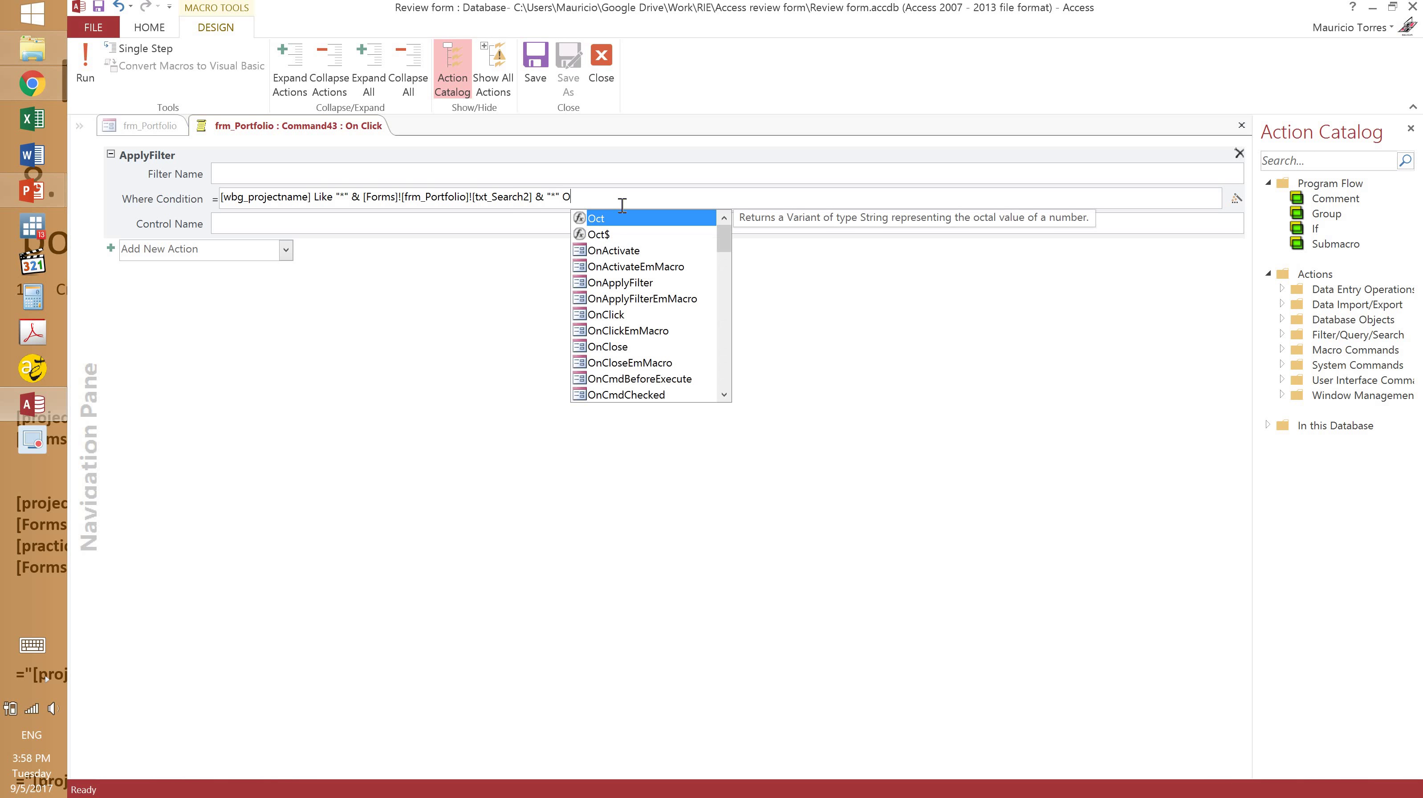
type("r")
type("[wbg_projectname] Like \"*\" & [Forms]![frm_Portfolio]![txt_Search2] & \"*\"")
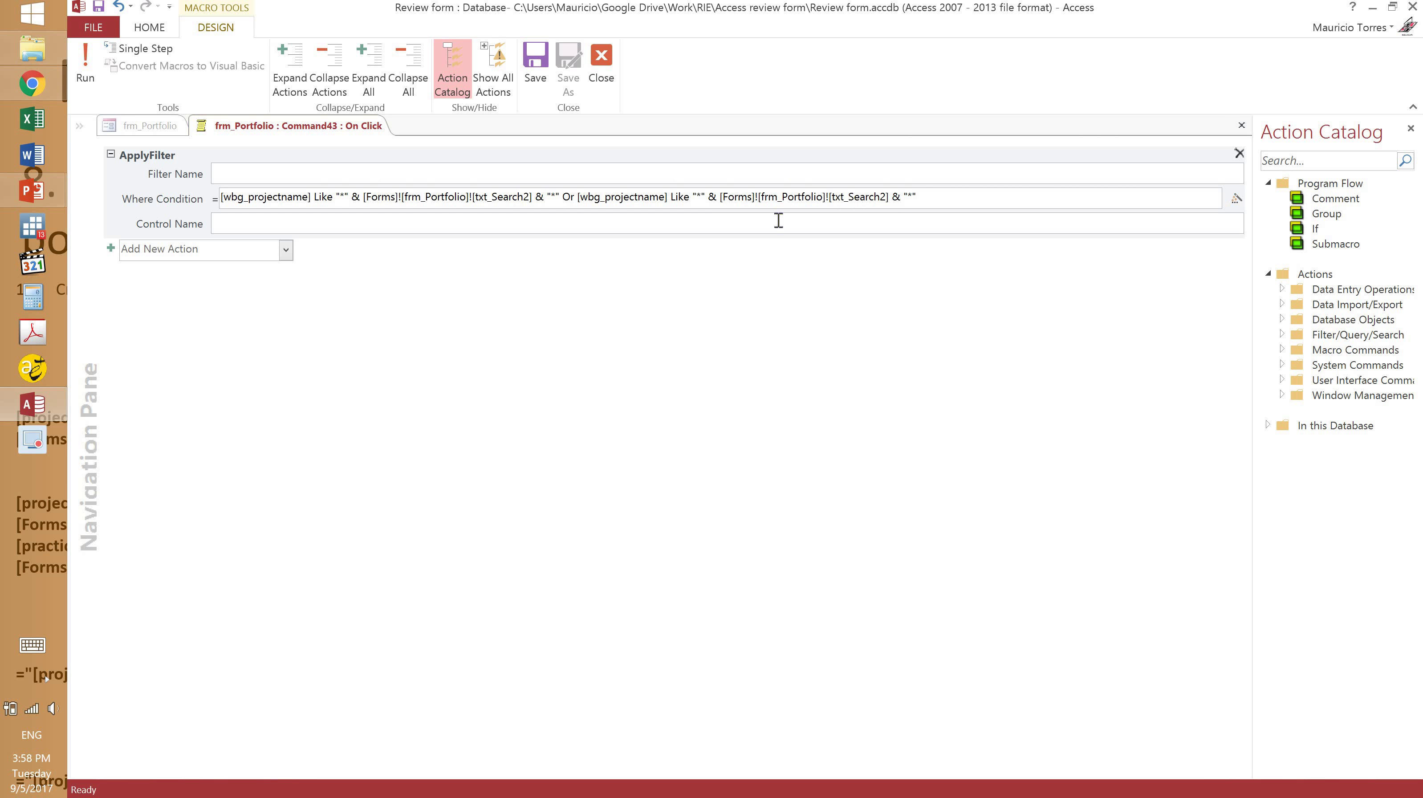
left_click(644, 198)
key("ctrl+shift+Left")
type("country")
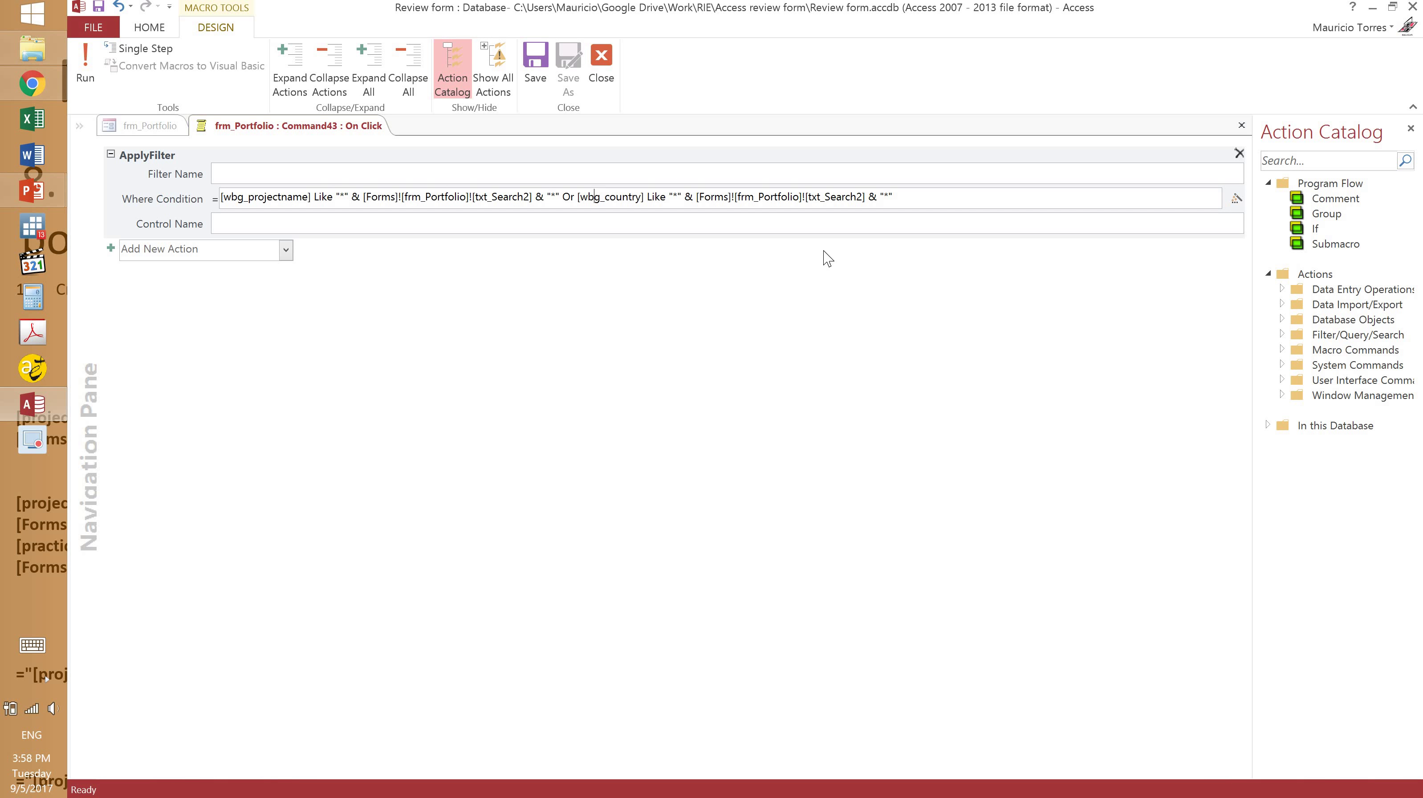
- Append Or [wbg_practice] Like "*" & [Forms]![frm_Portfolio]![txt_Search2] & "*" to the Where Condition, and save and close the macro
left_click(909, 201)
type("Or")
type("[wbg_projectname] Like \"*\" & [Forms]![frm_Portfolio]![txt_Search2] & \"*\"")
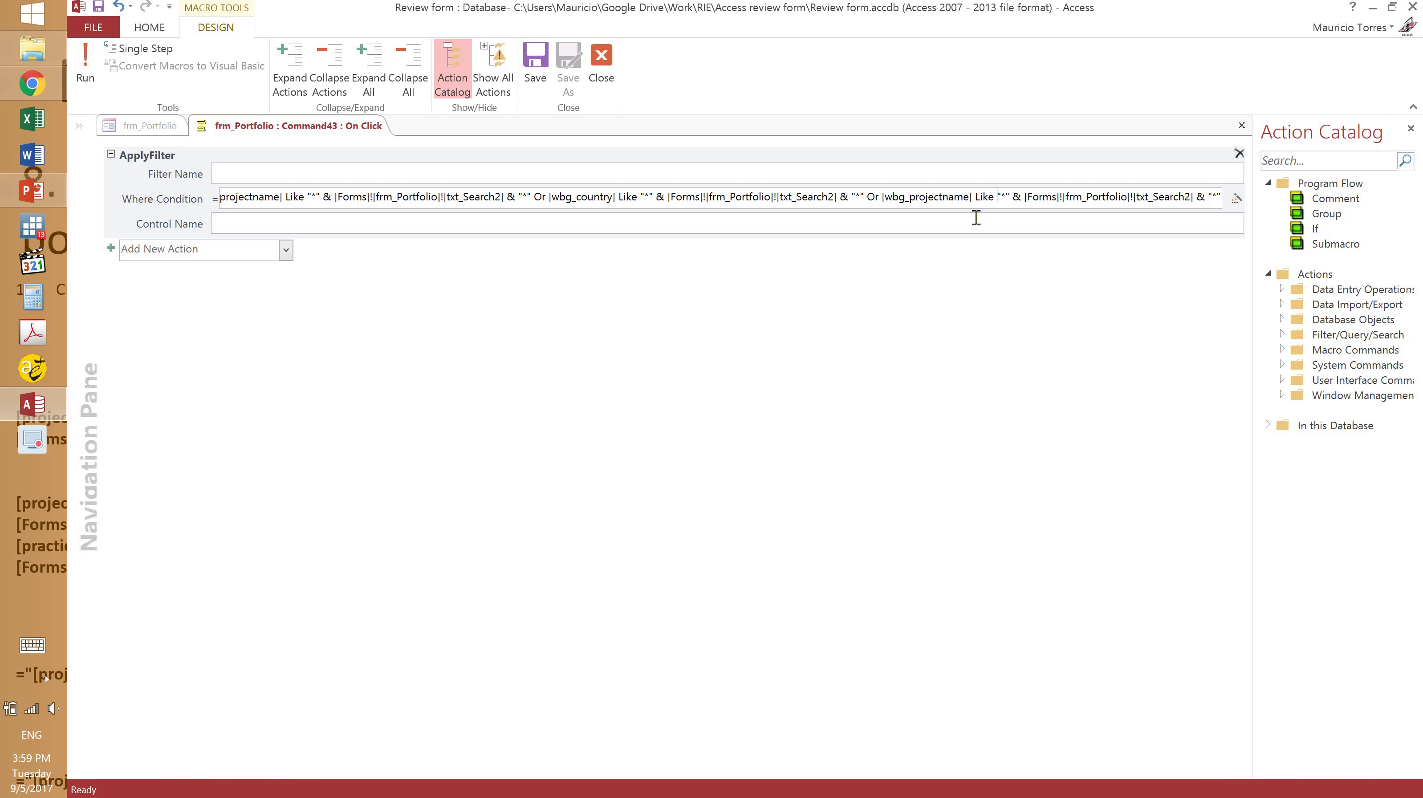
key("ctrl+shift+Left")
key("shift+Left")
key("shift+Left")
key("shift+Left")
key("shift+Left")
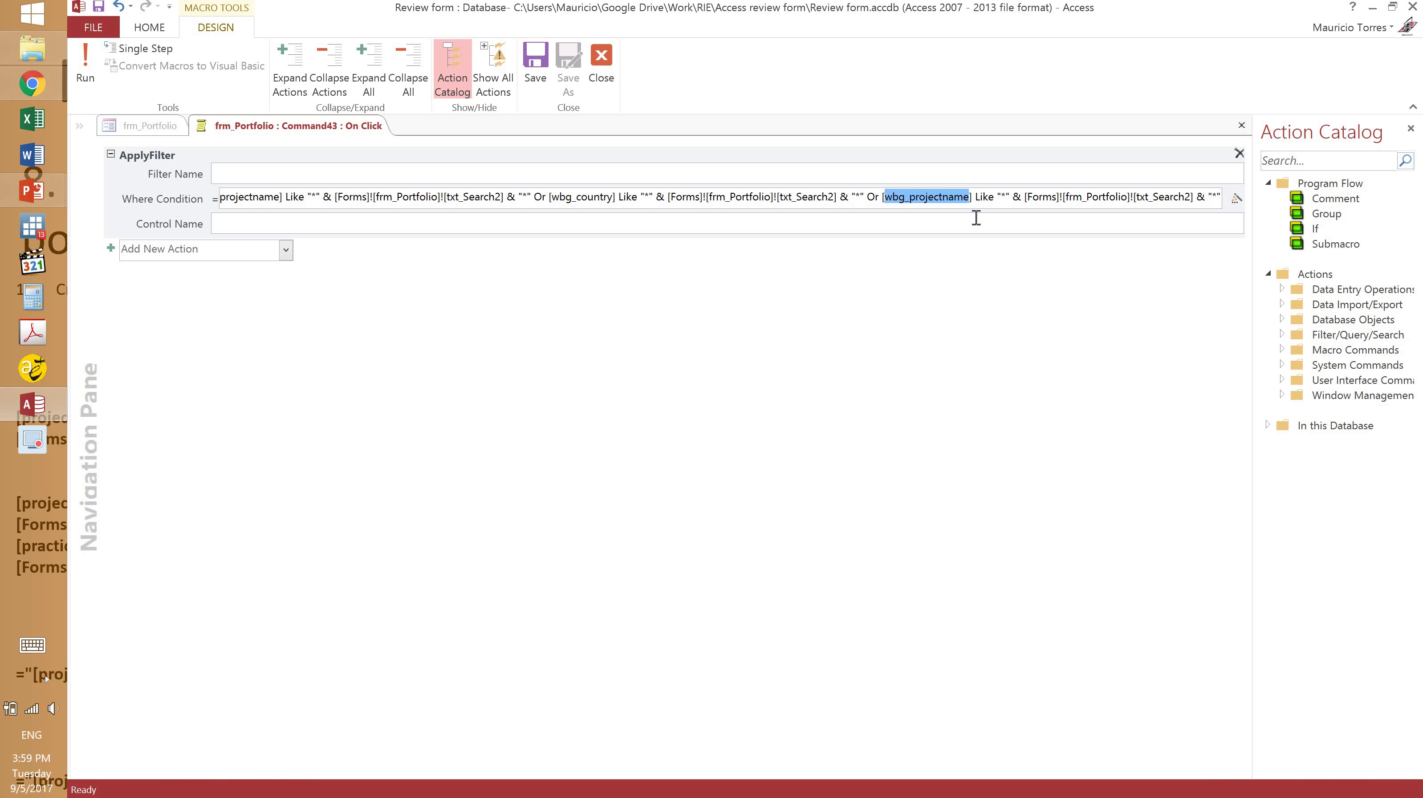
type("wbg_practice")
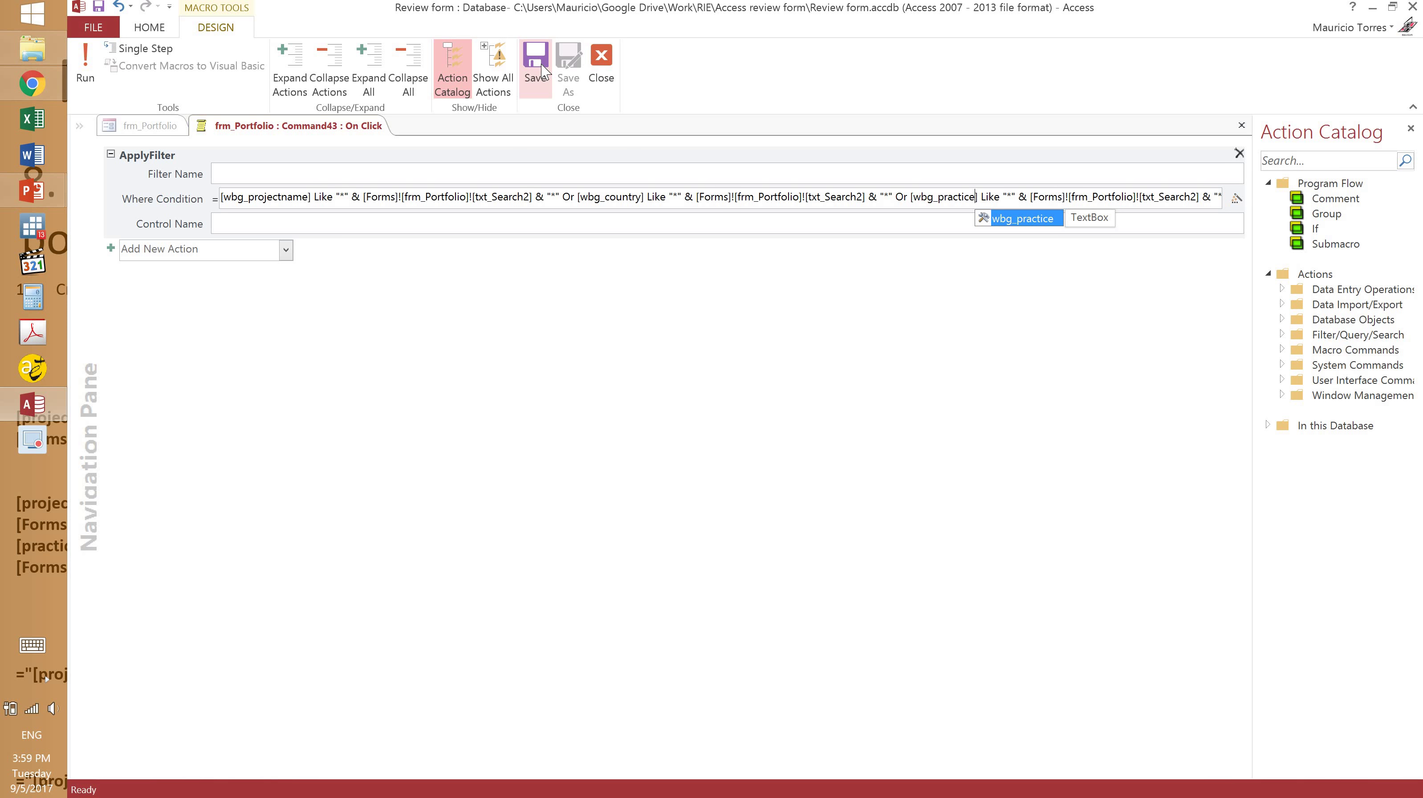
left_click(606, 84)
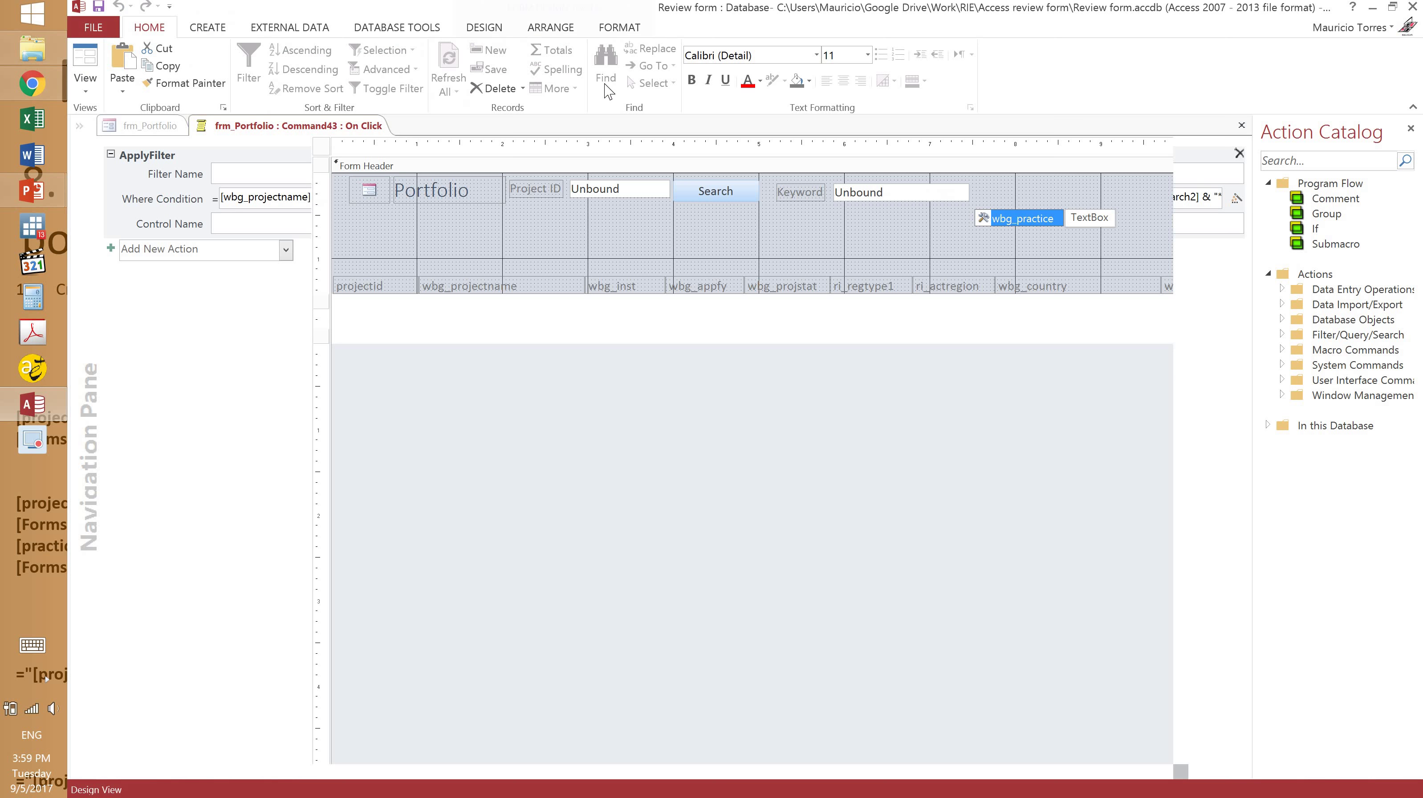
- Show frm_Portfolio in Form View and test the keyword filter with Colombia
left_click(86, 58)
left_click(877, 159)
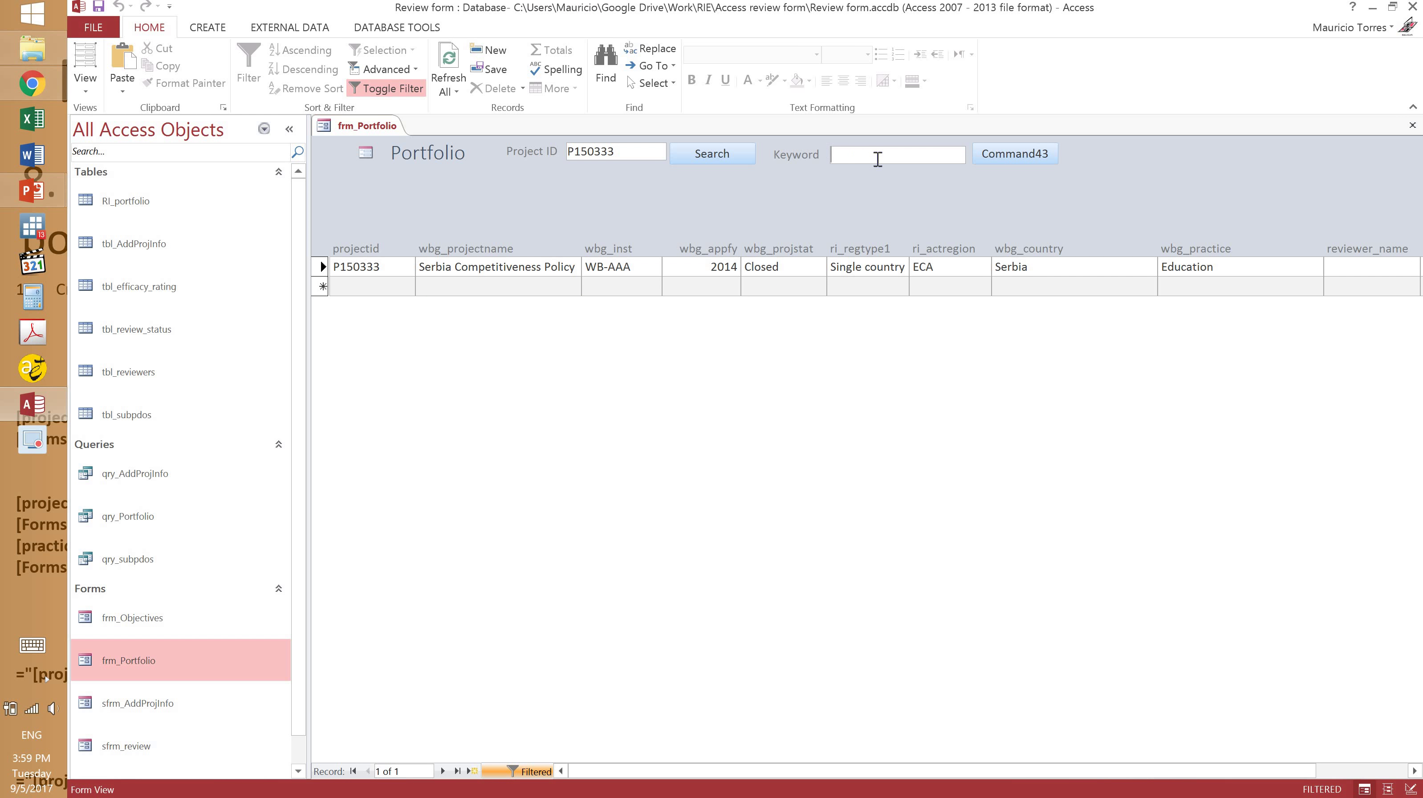
type("Colombia")
left_click(982, 158)
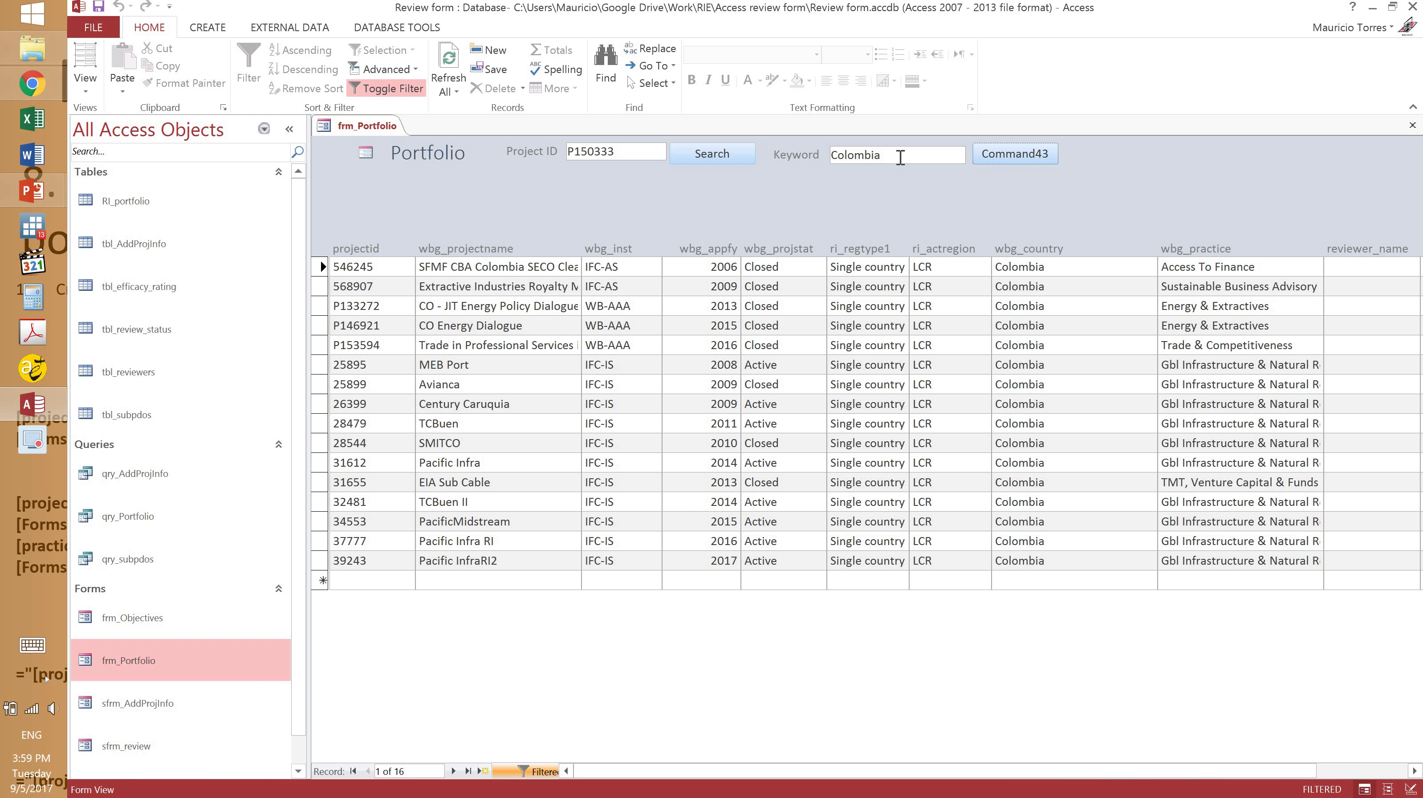
- Filter the records by the keyword Energy and check the listed projects
left_click_drag(900, 158, 820, 160)
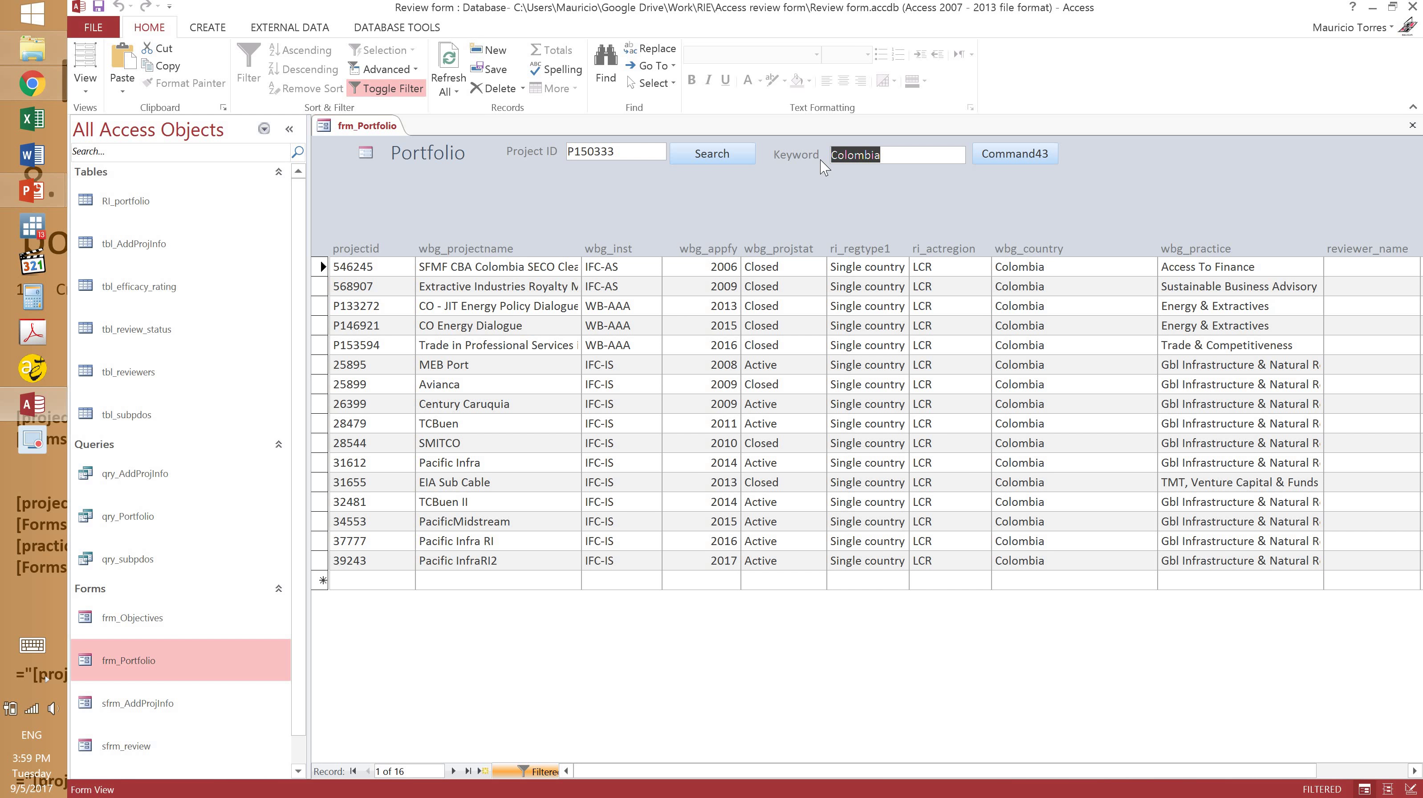
type("In")
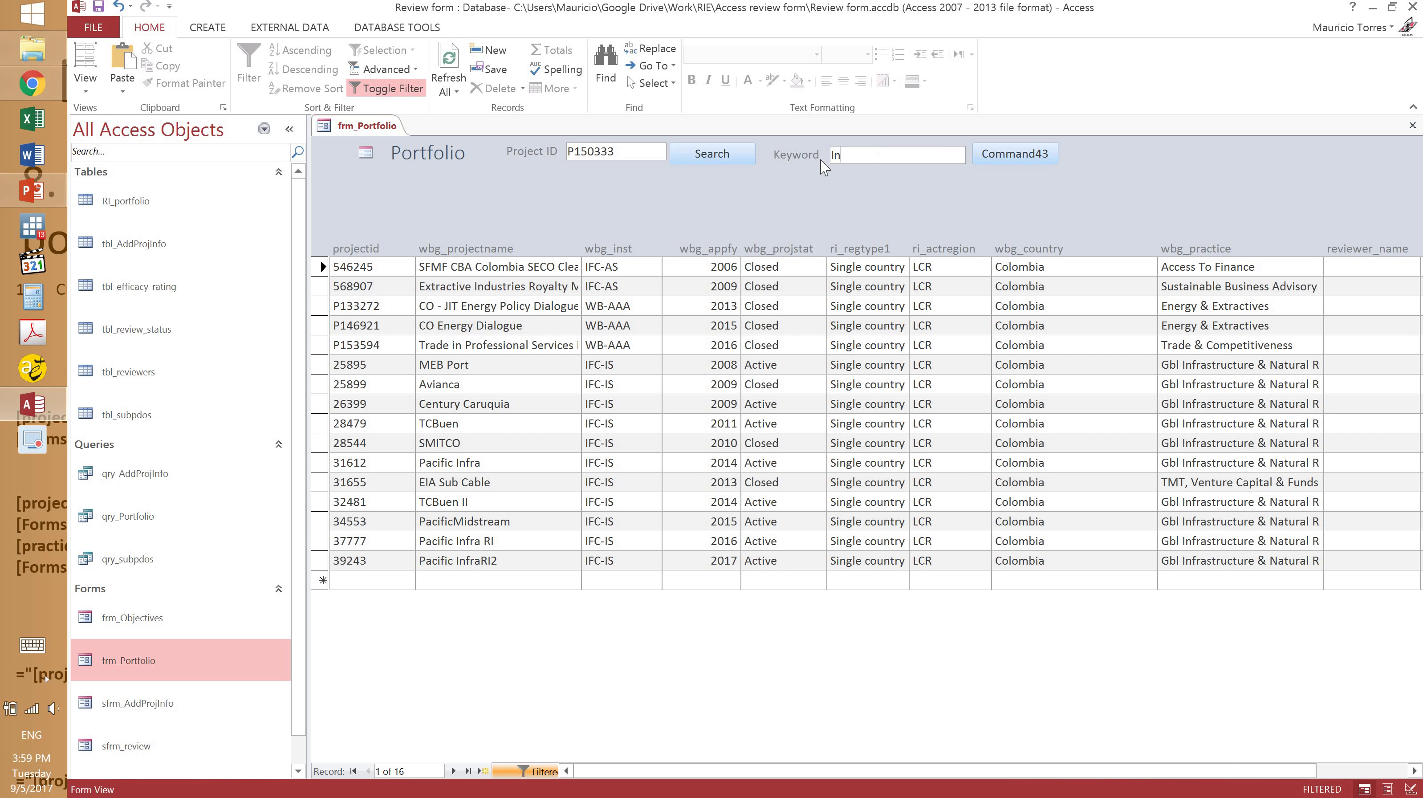
type("Energy")
left_click(1043, 157)
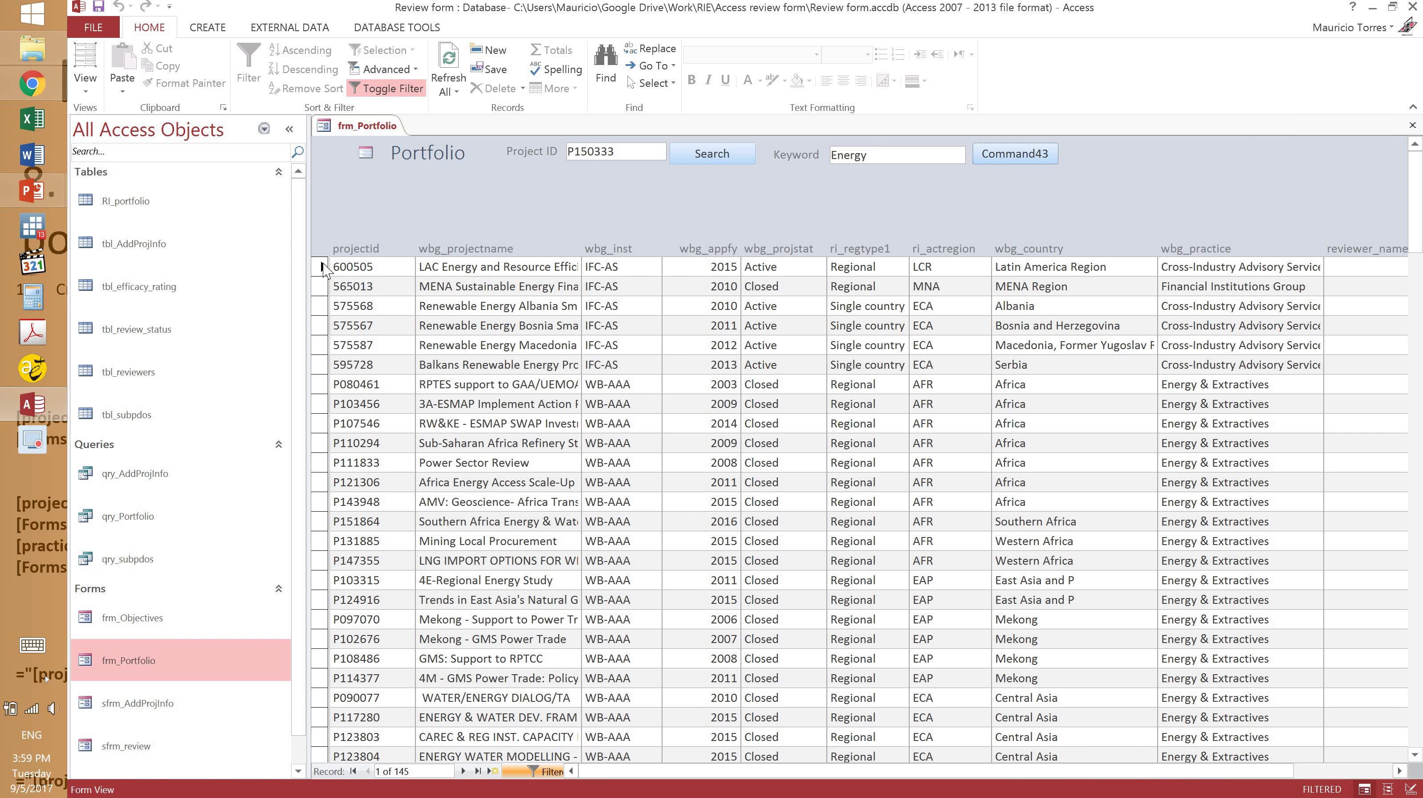
left_click(331, 305)
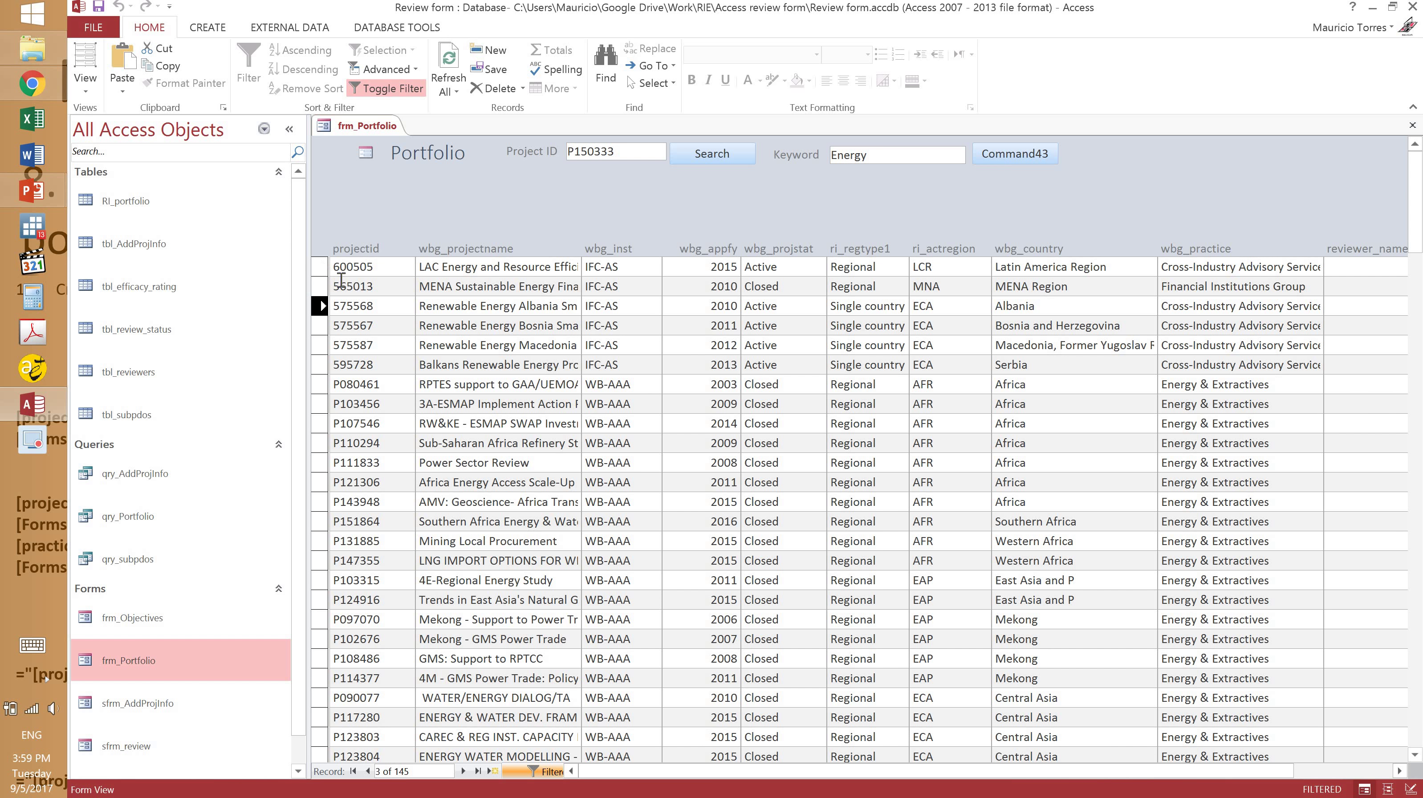
left_click(391, 391)
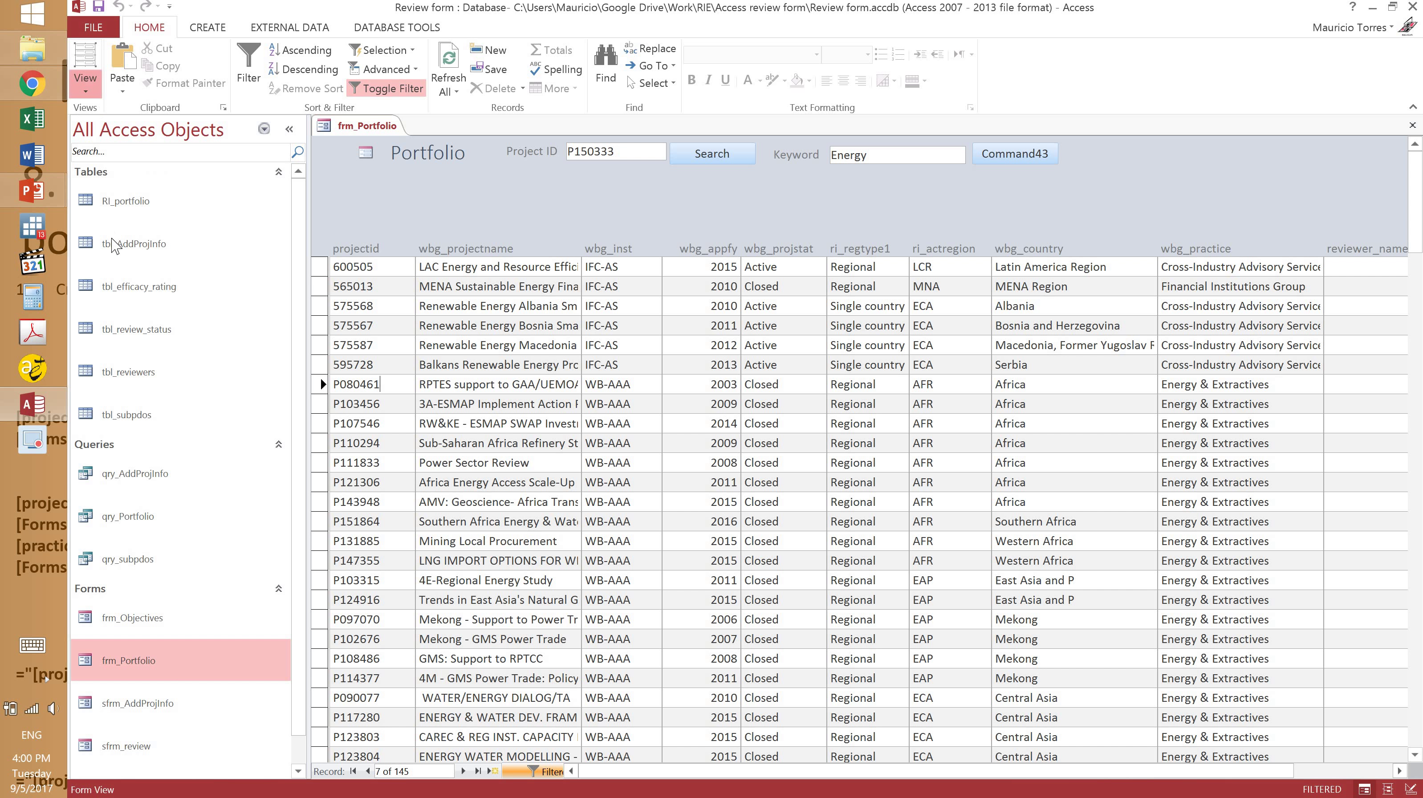
- In frm_Portfolio's Design View, add a command button to the form header below the Portfolio title, skipping the wizard
left_click(85, 87)
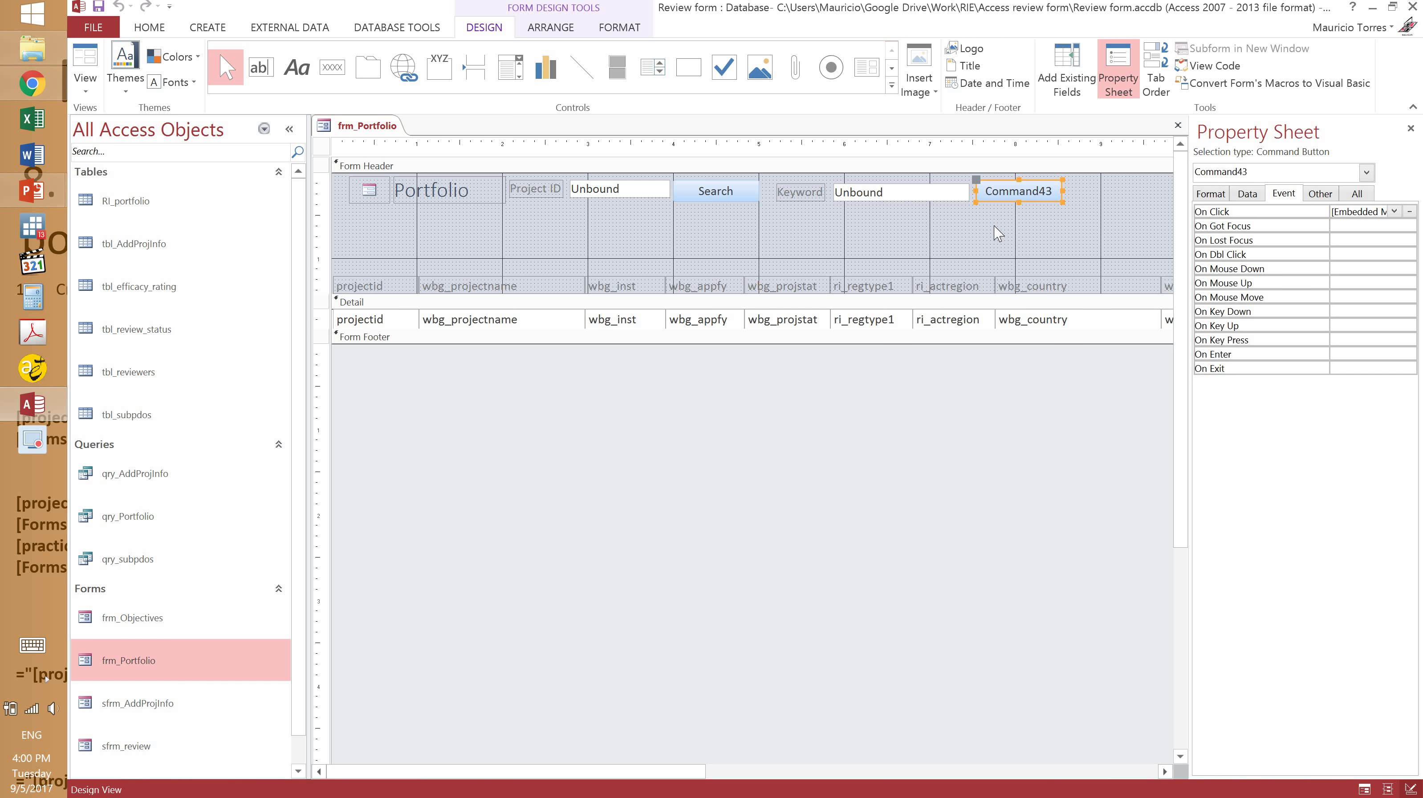
left_click(332, 67)
left_click(432, 223)
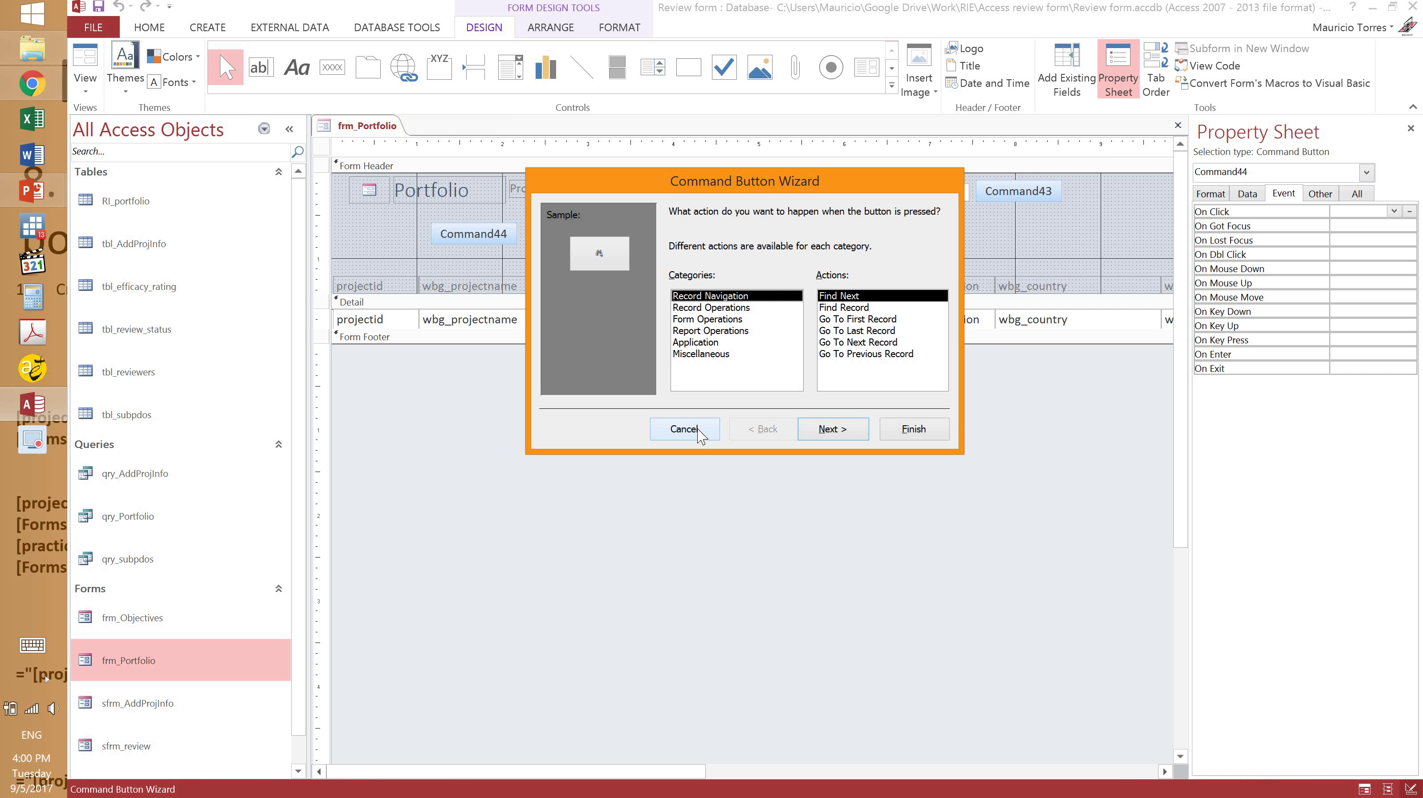
left_click(684, 429)
- Caption the new command button Open form and move it closer under the Portfolio title
double_click(497, 234)
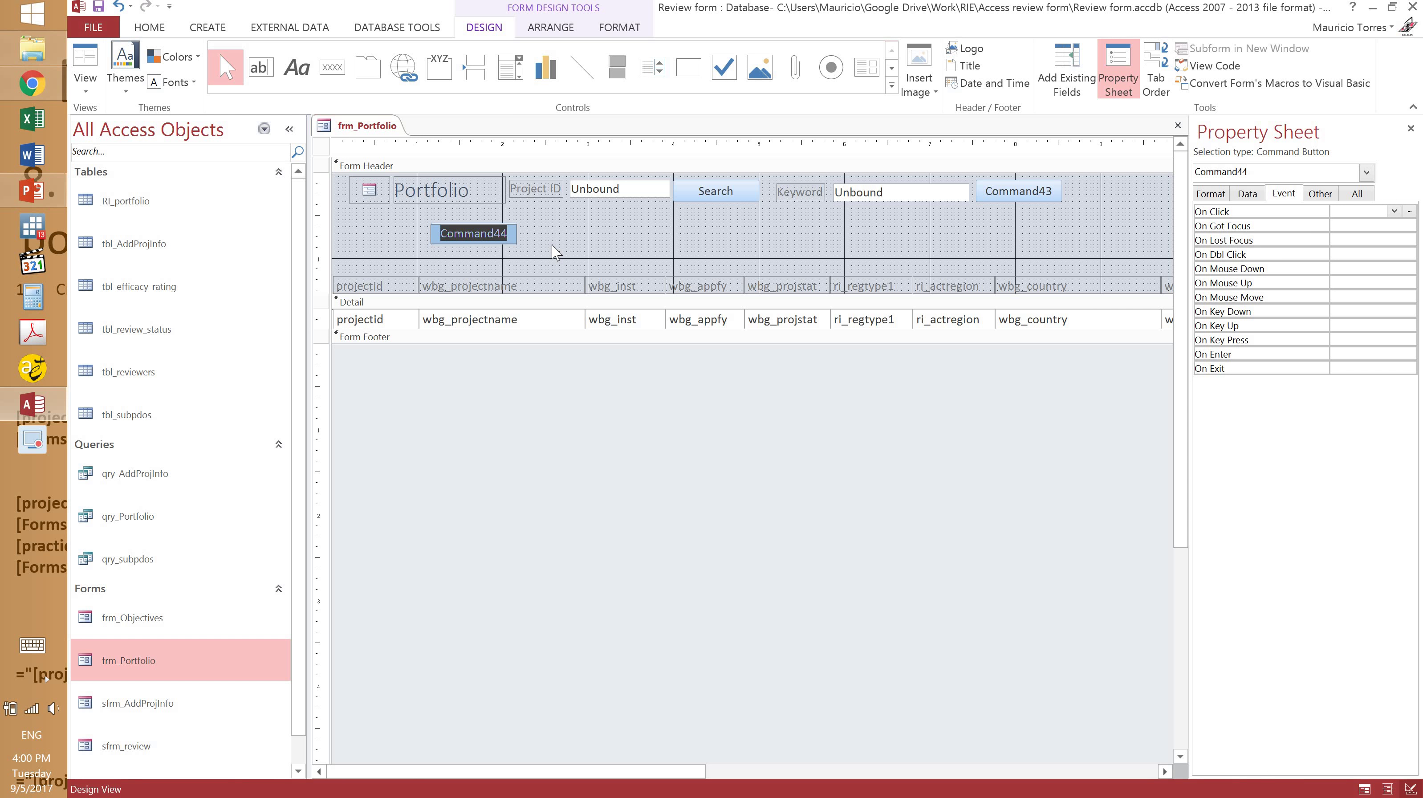
type("Open")
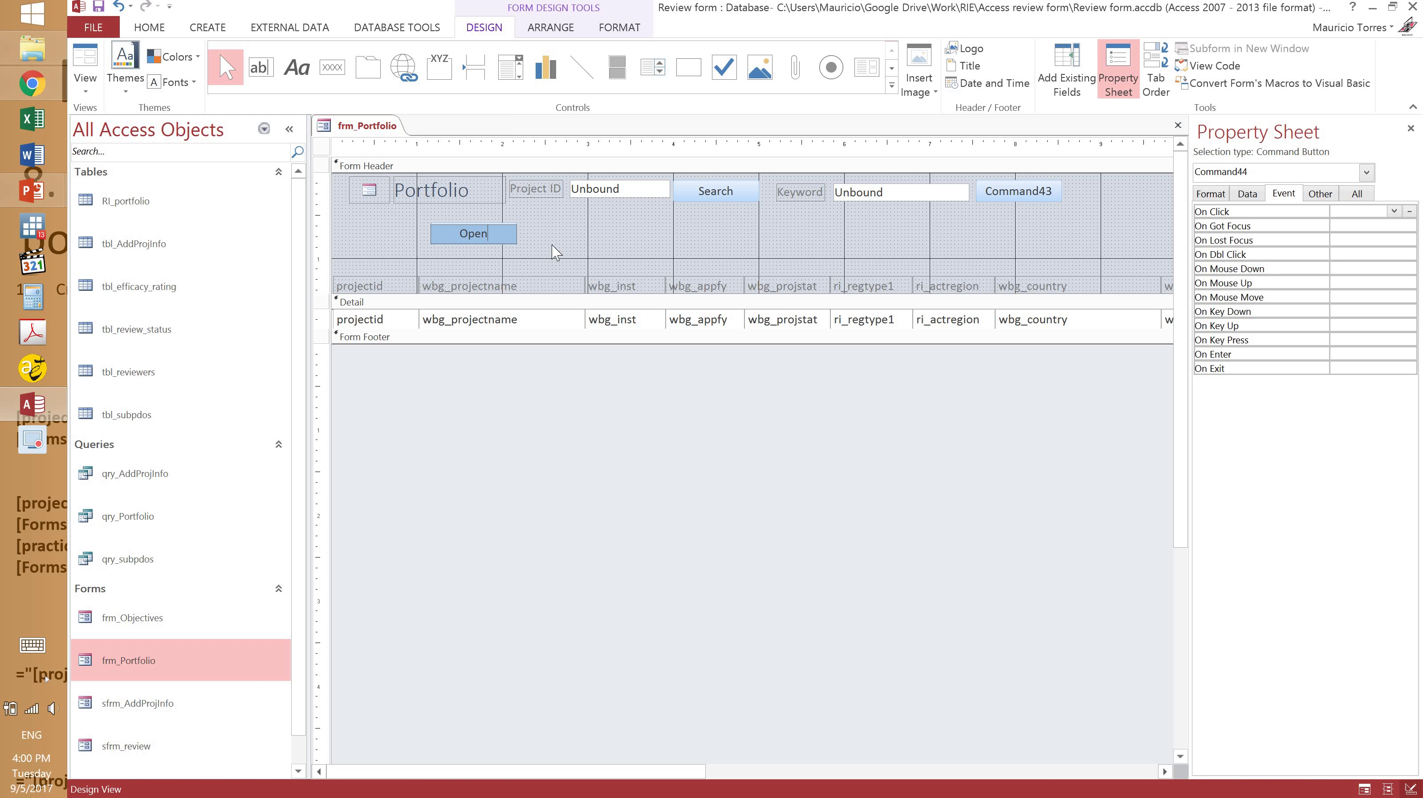
type(" form")
left_click(549, 243)
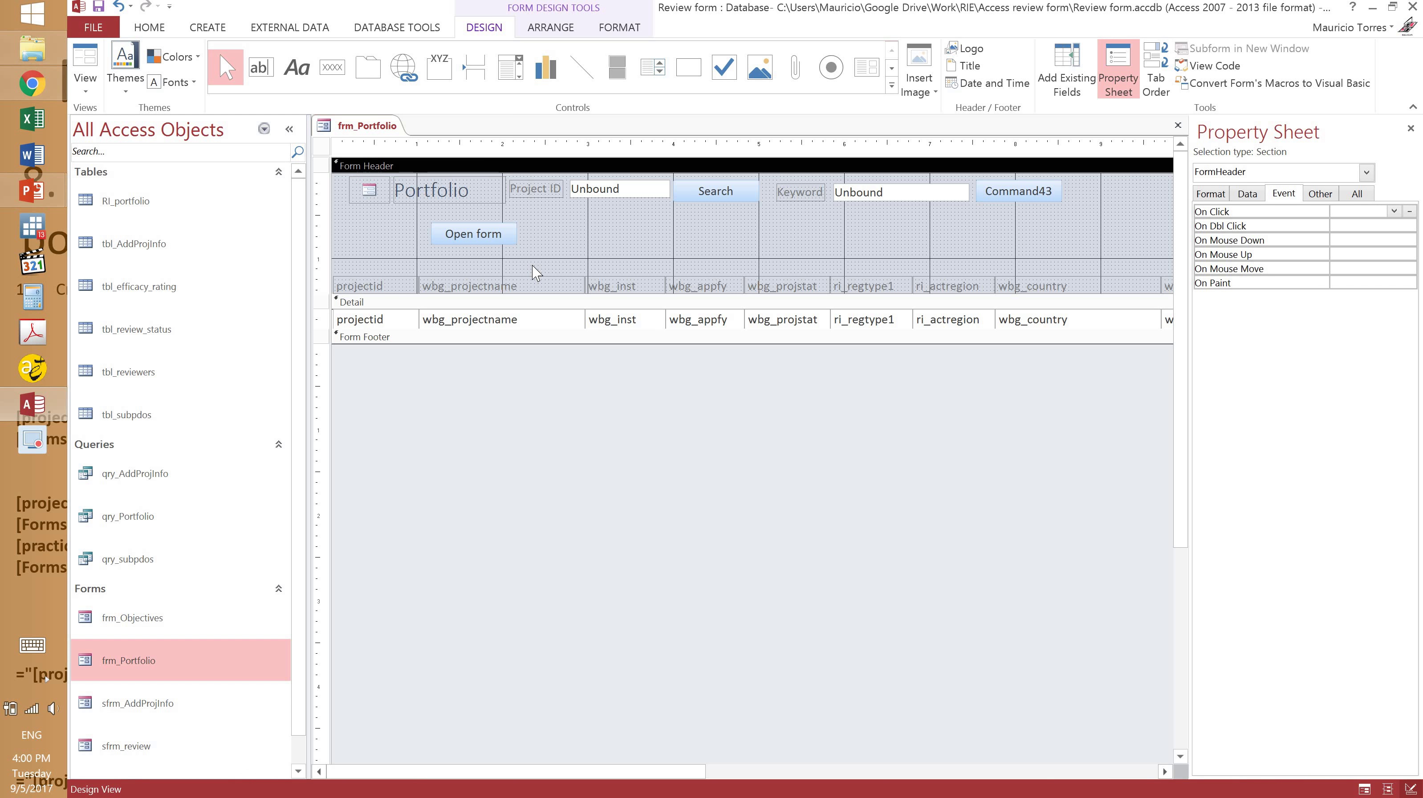
left_click(483, 243)
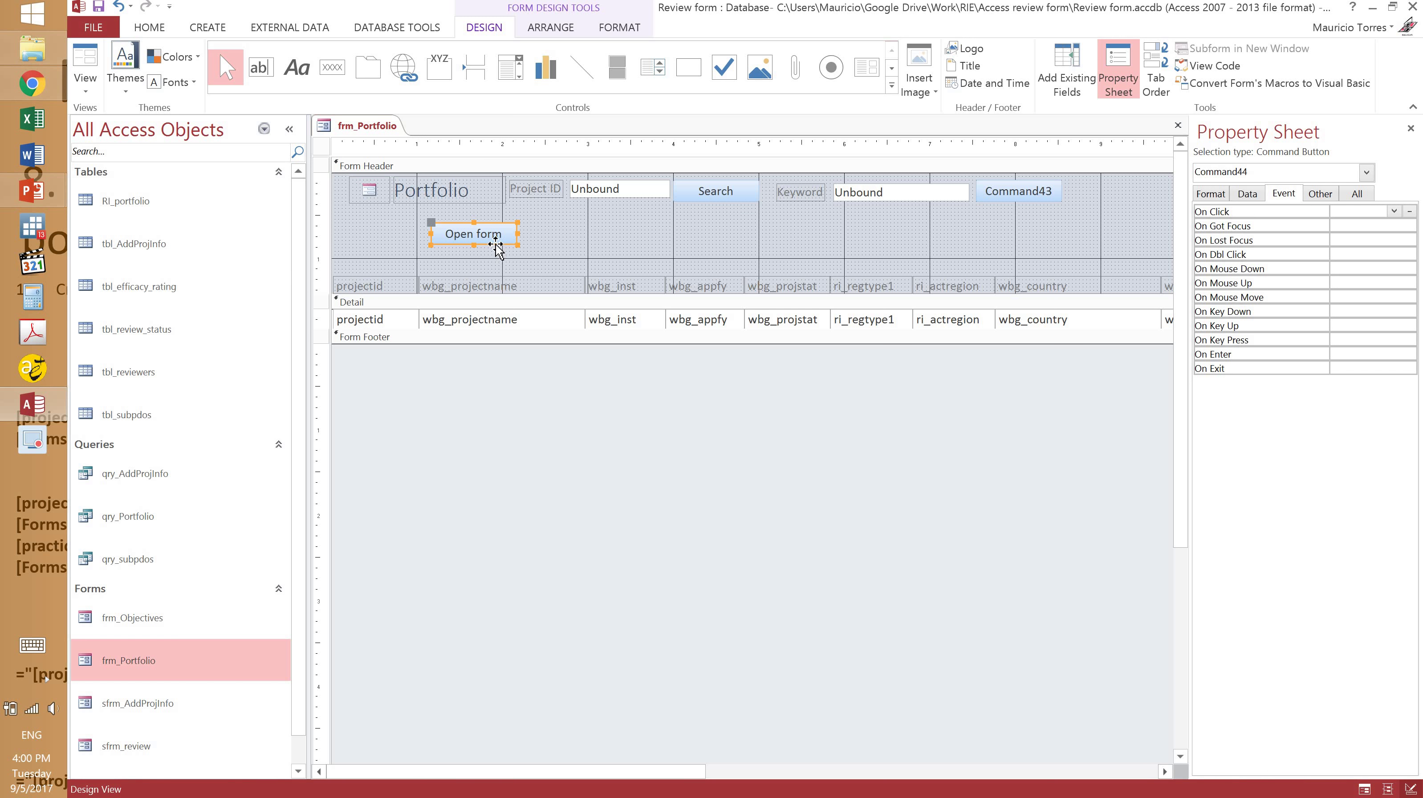
left_click_drag(495, 246, 461, 242)
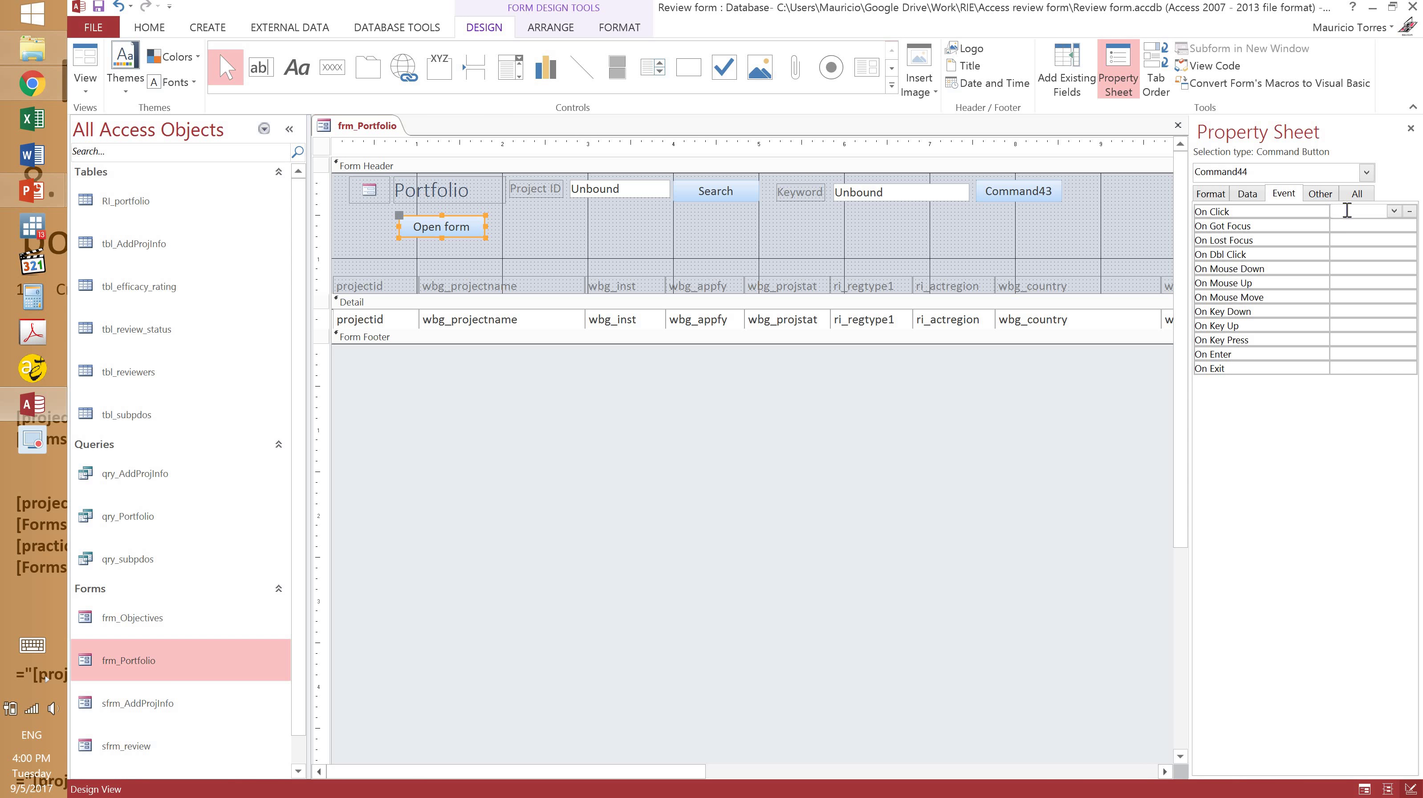
- Build an On Click macro for the Open form button with an OpenForm action that opens frm_Objectives
left_click(1409, 211)
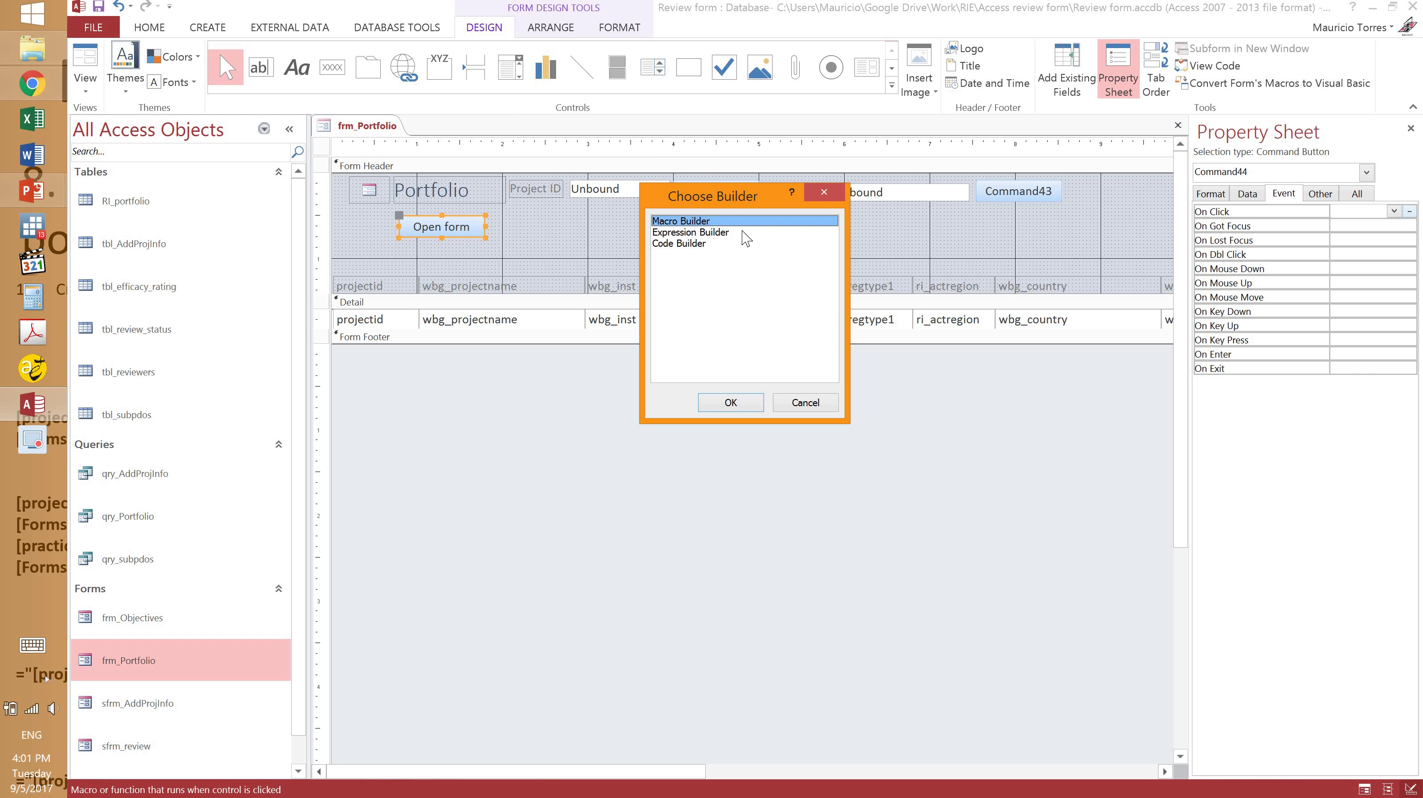
left_click(727, 407)
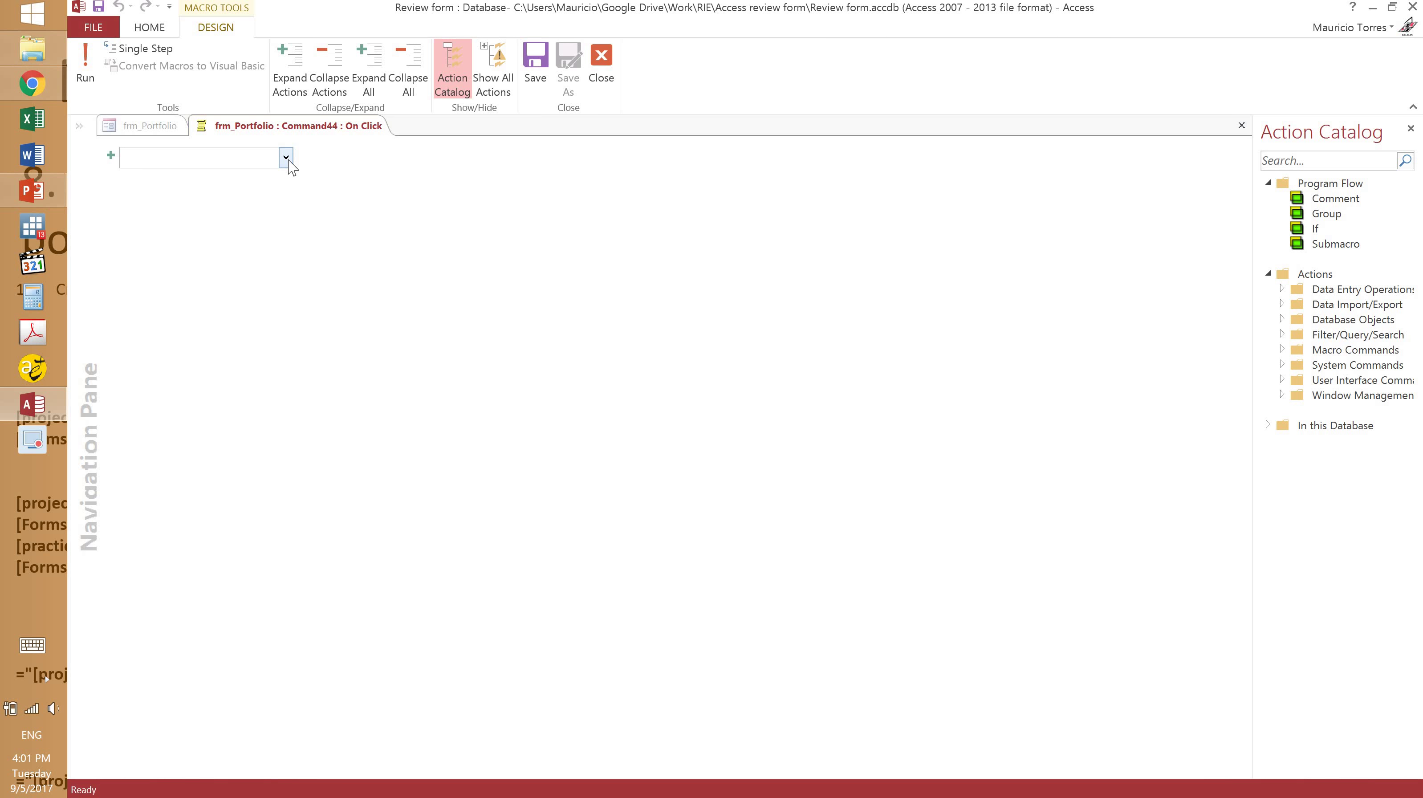
left_click(285, 158)
left_click(263, 163)
type("Open")
key("Return")
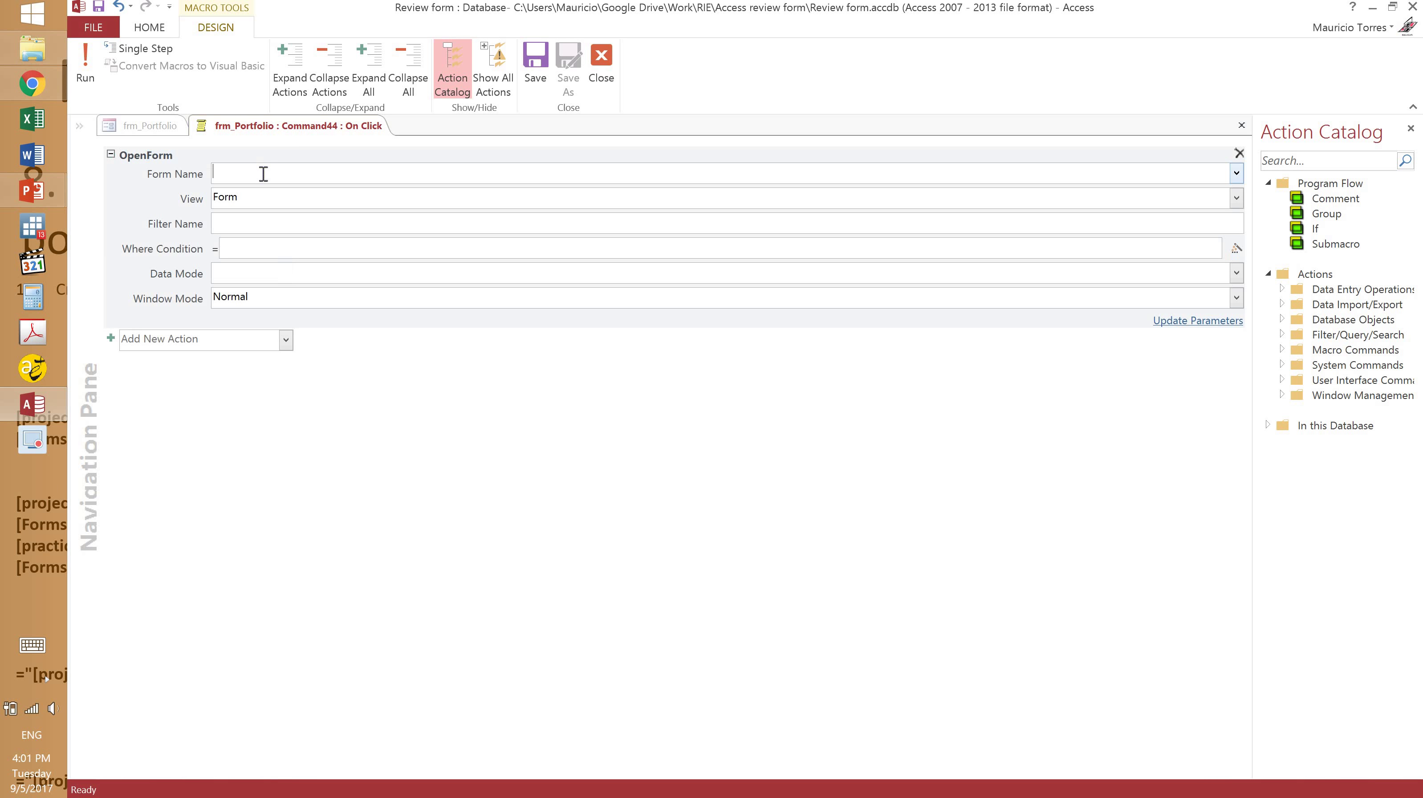
left_click(1233, 176)
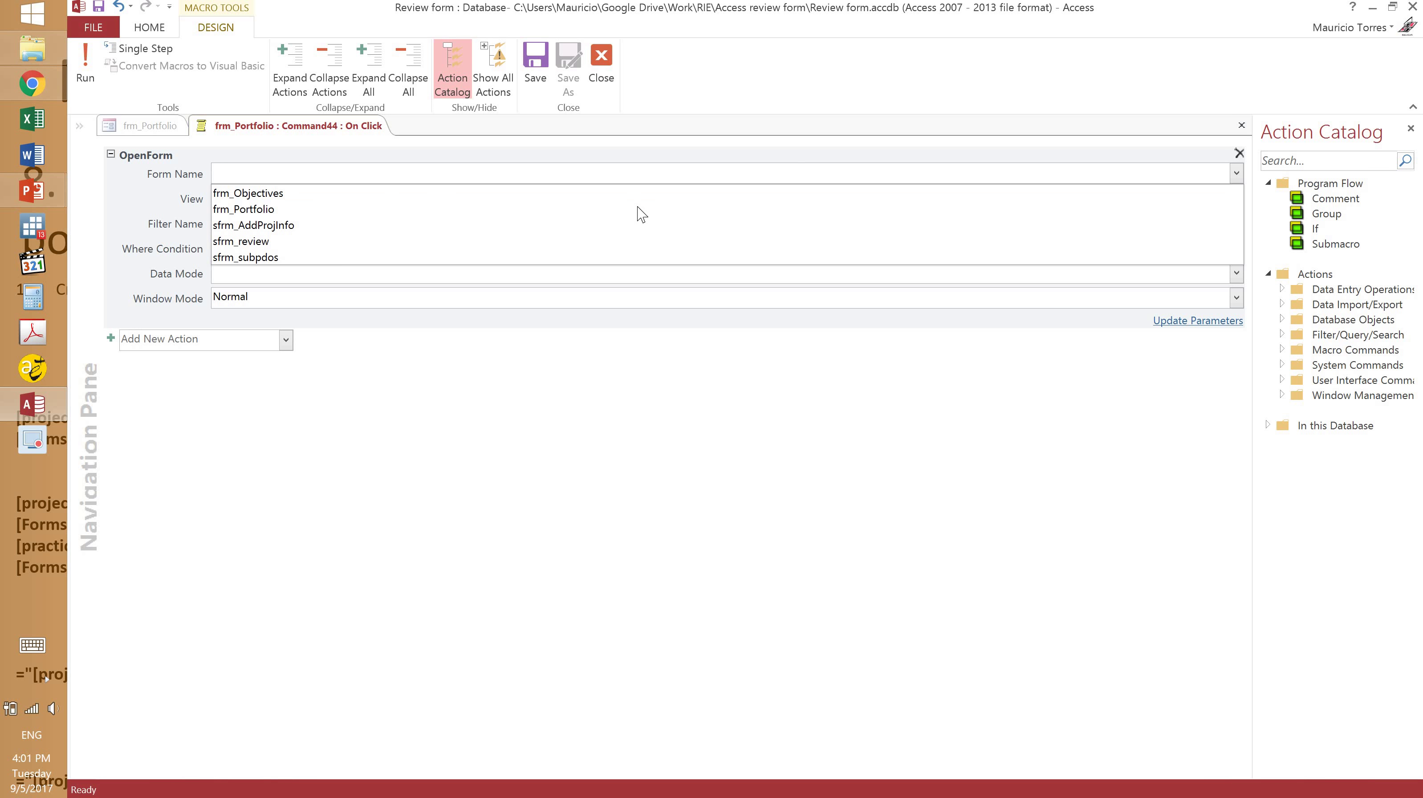
left_click(352, 197)
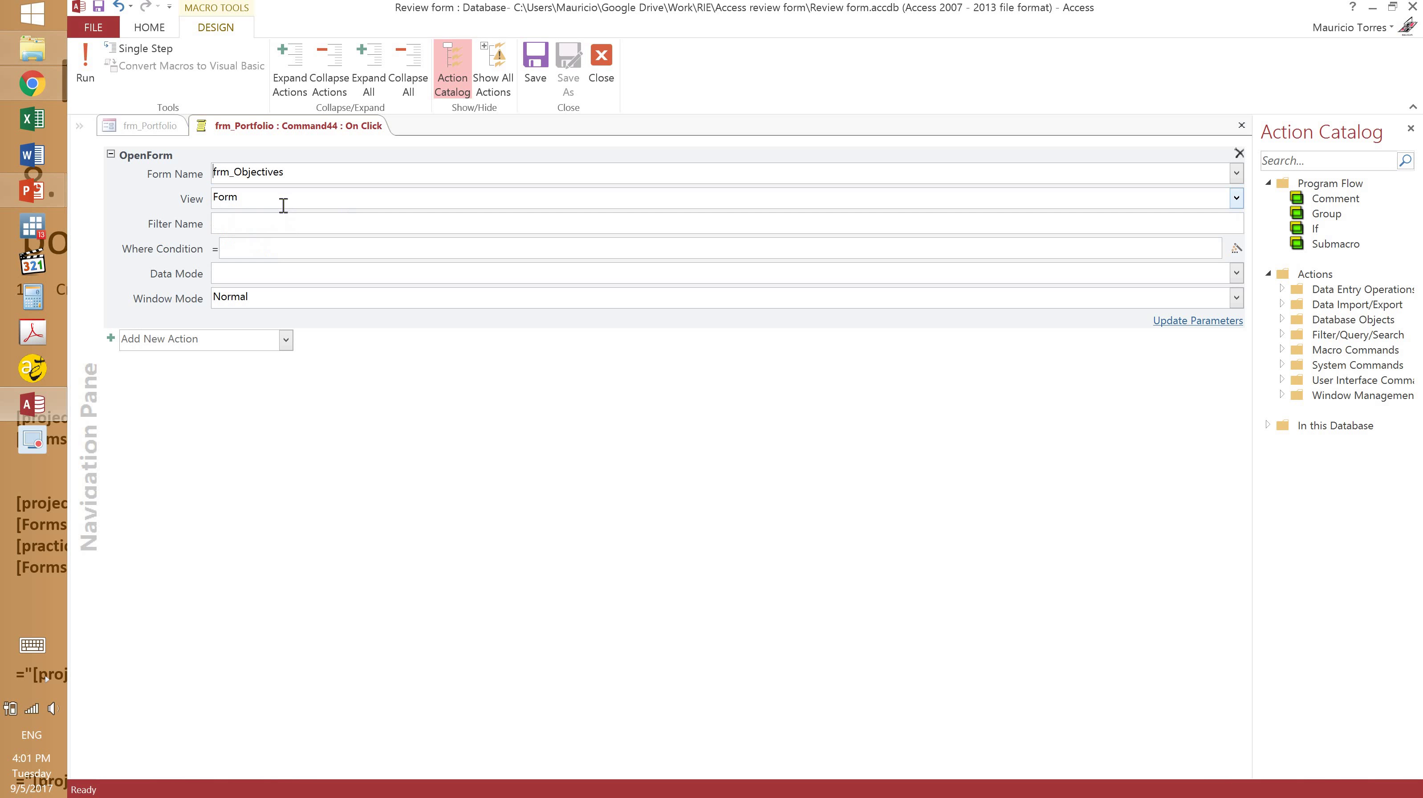
- Set the OpenForm Where Condition to ="[projectid]=" & "'" & [projectid] & "'", and save and close the macro
left_click(237, 223)
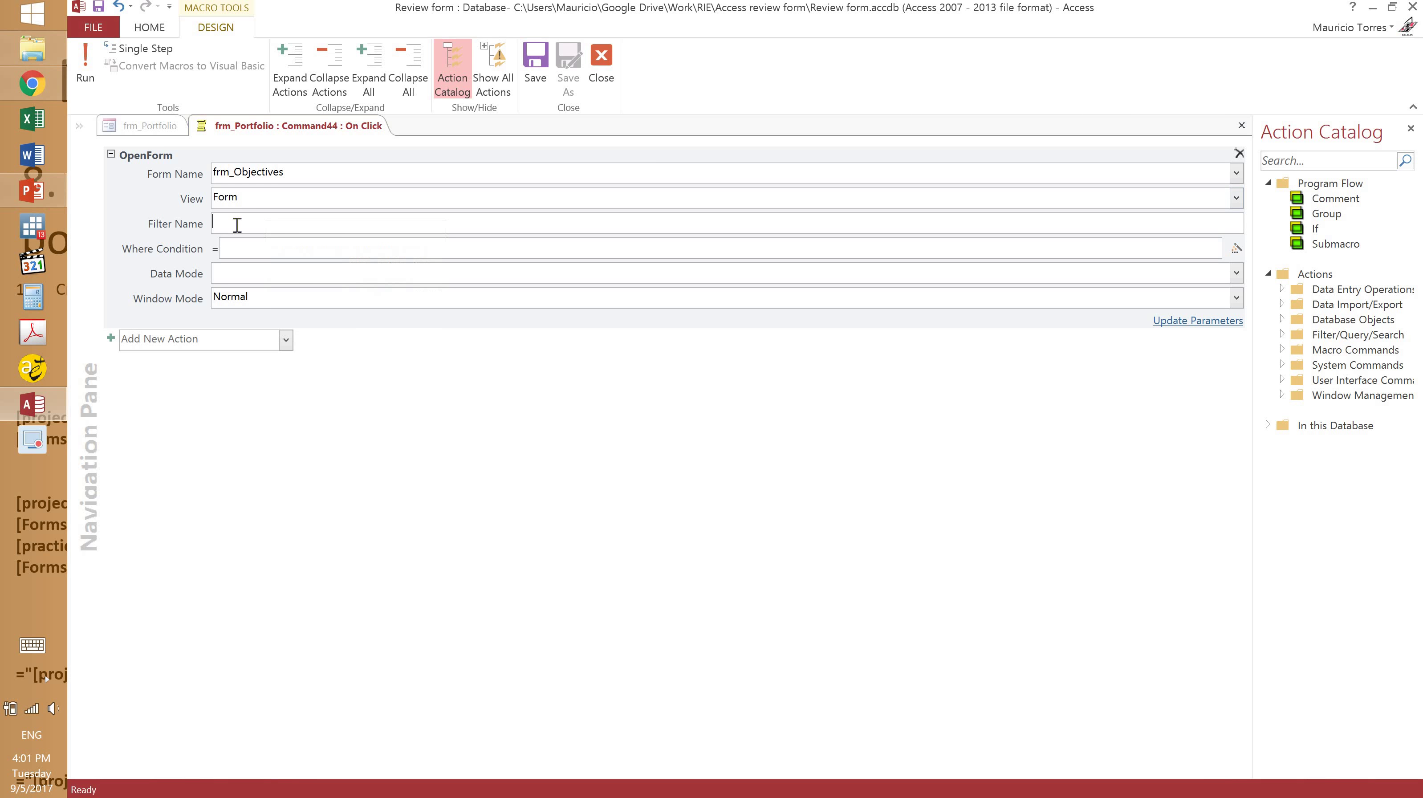
left_click(271, 258)
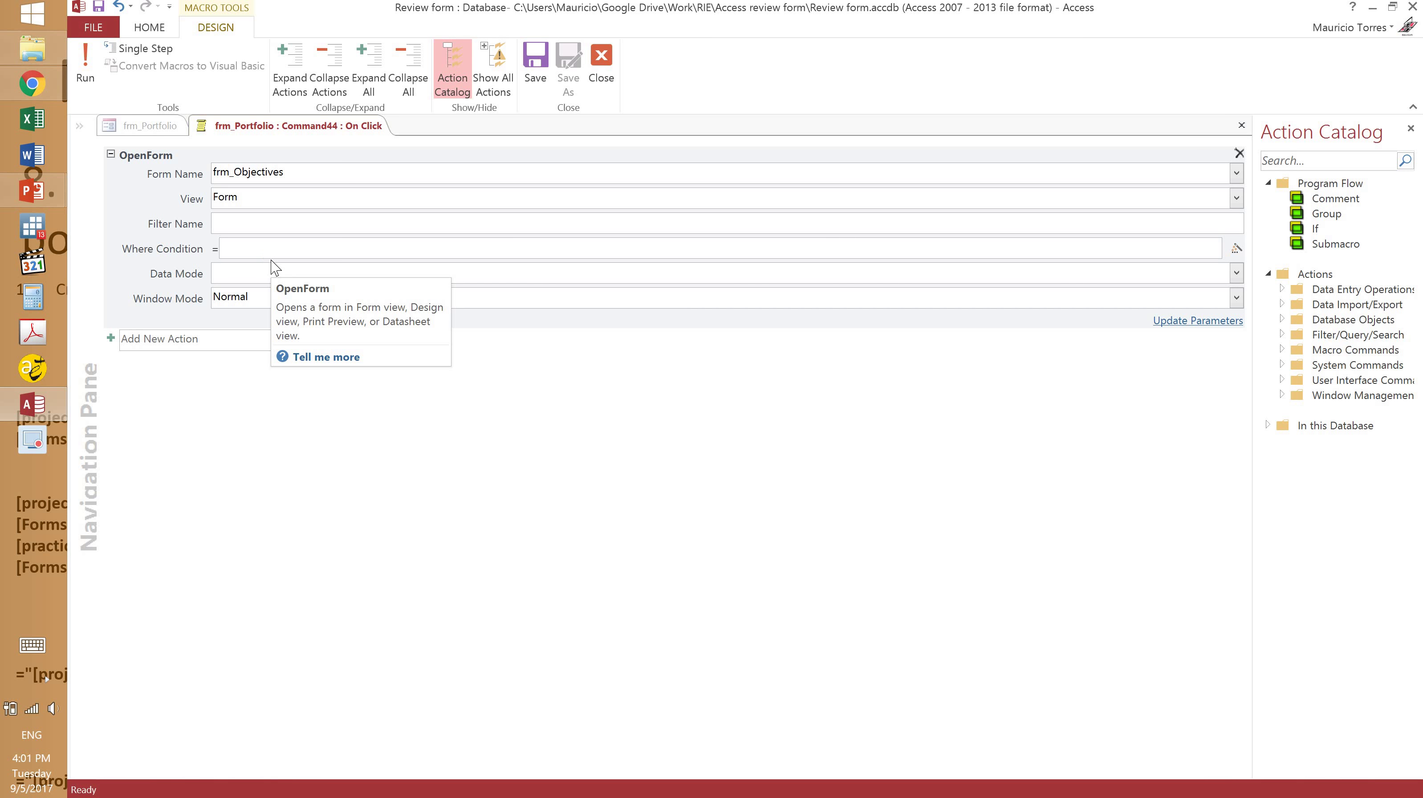
type("=")
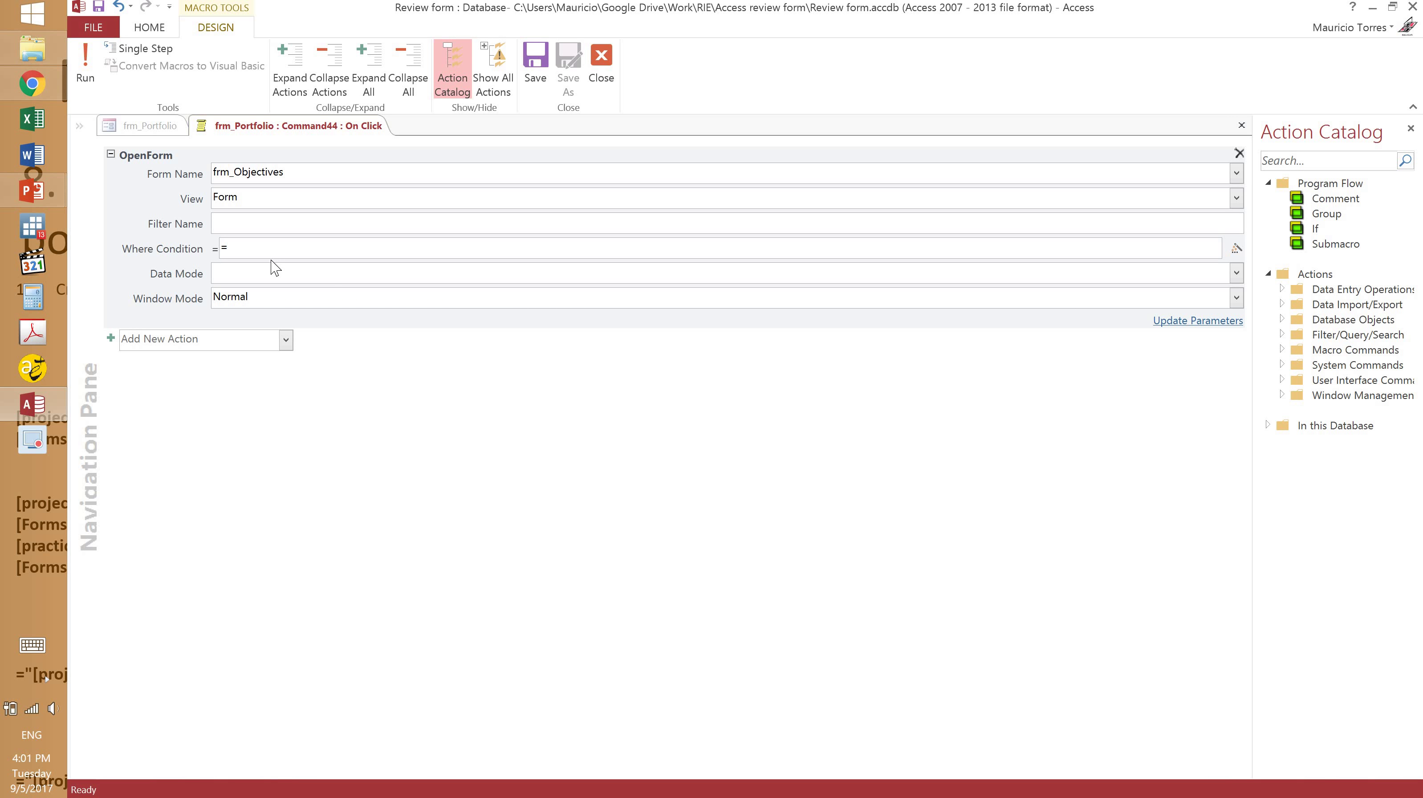
type("\"")
type("[projectid")
type("]=\" & \"'\" & [projectid] &")
left_click(379, 246)
type("\"'\"")
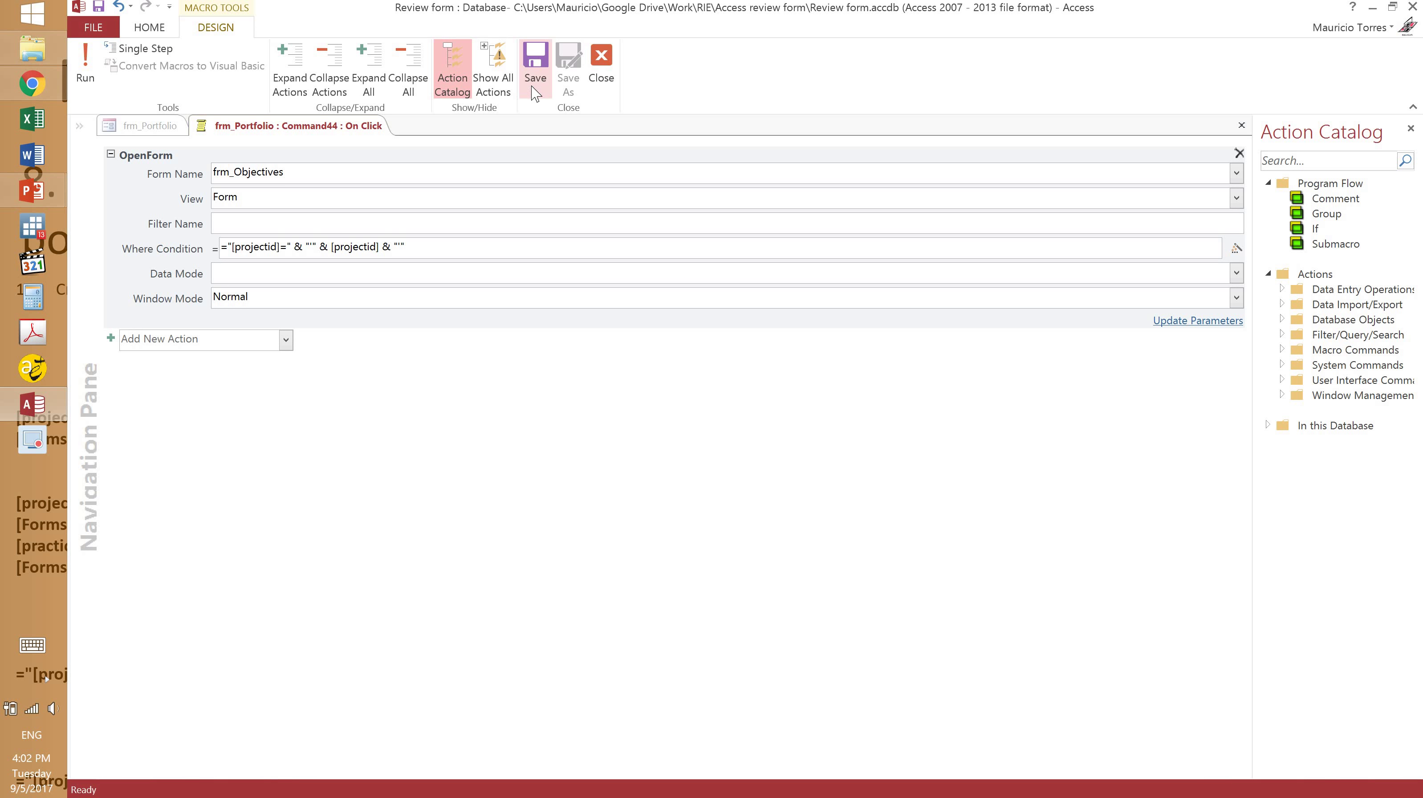
left_click(609, 91)
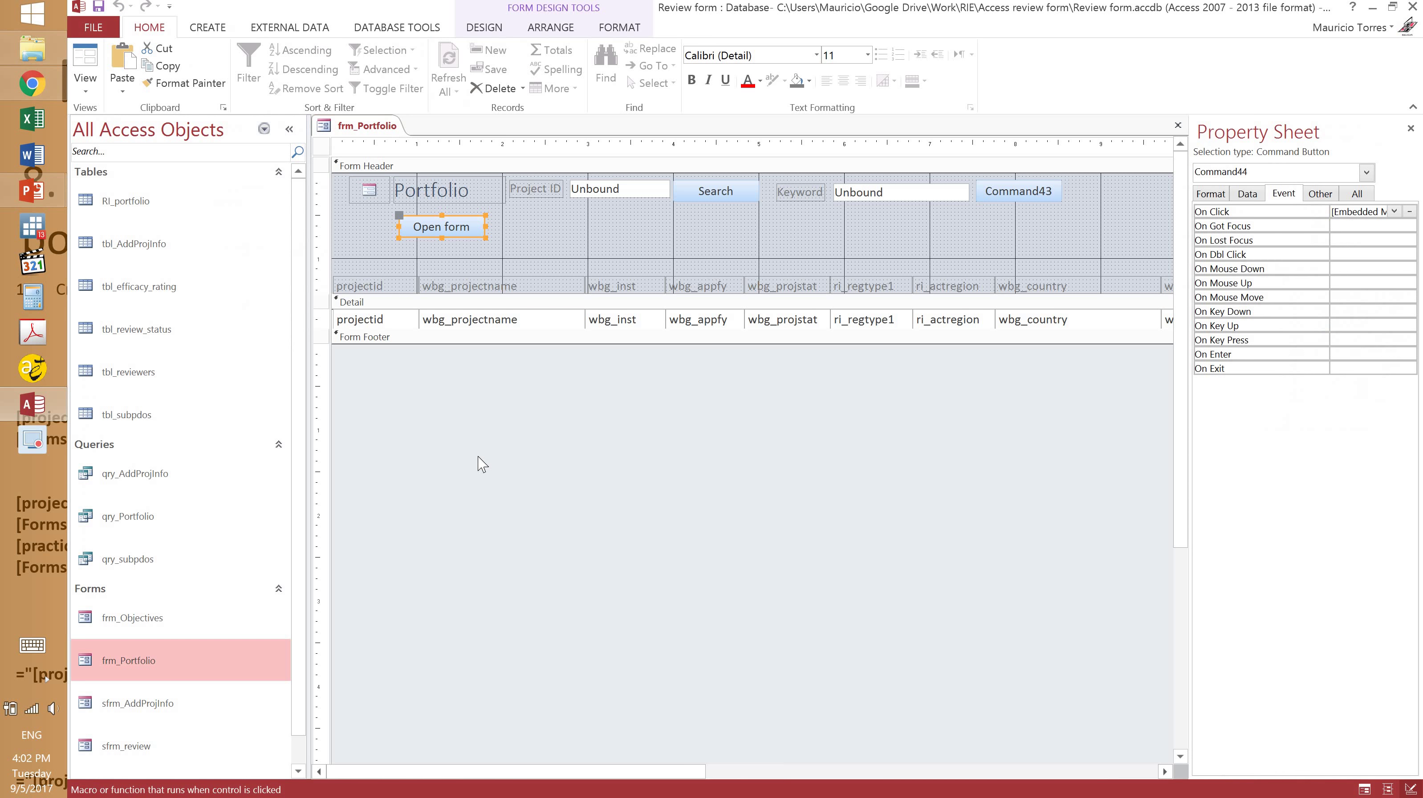
- In Form View, filter by Project ID P150333, test the Open form button, and return from frm_Objectives to the portfolio list
left_click(97, 67)
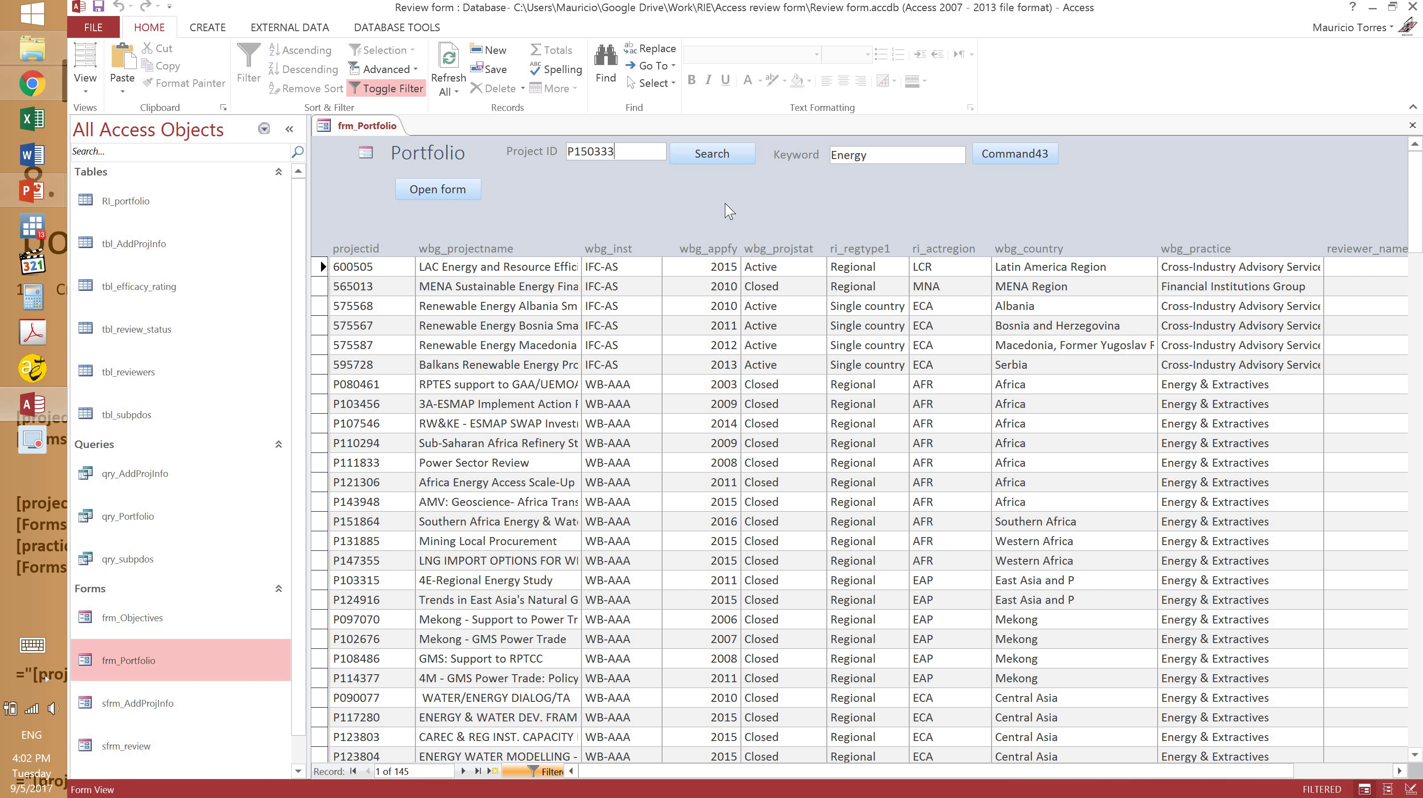
left_click(709, 158)
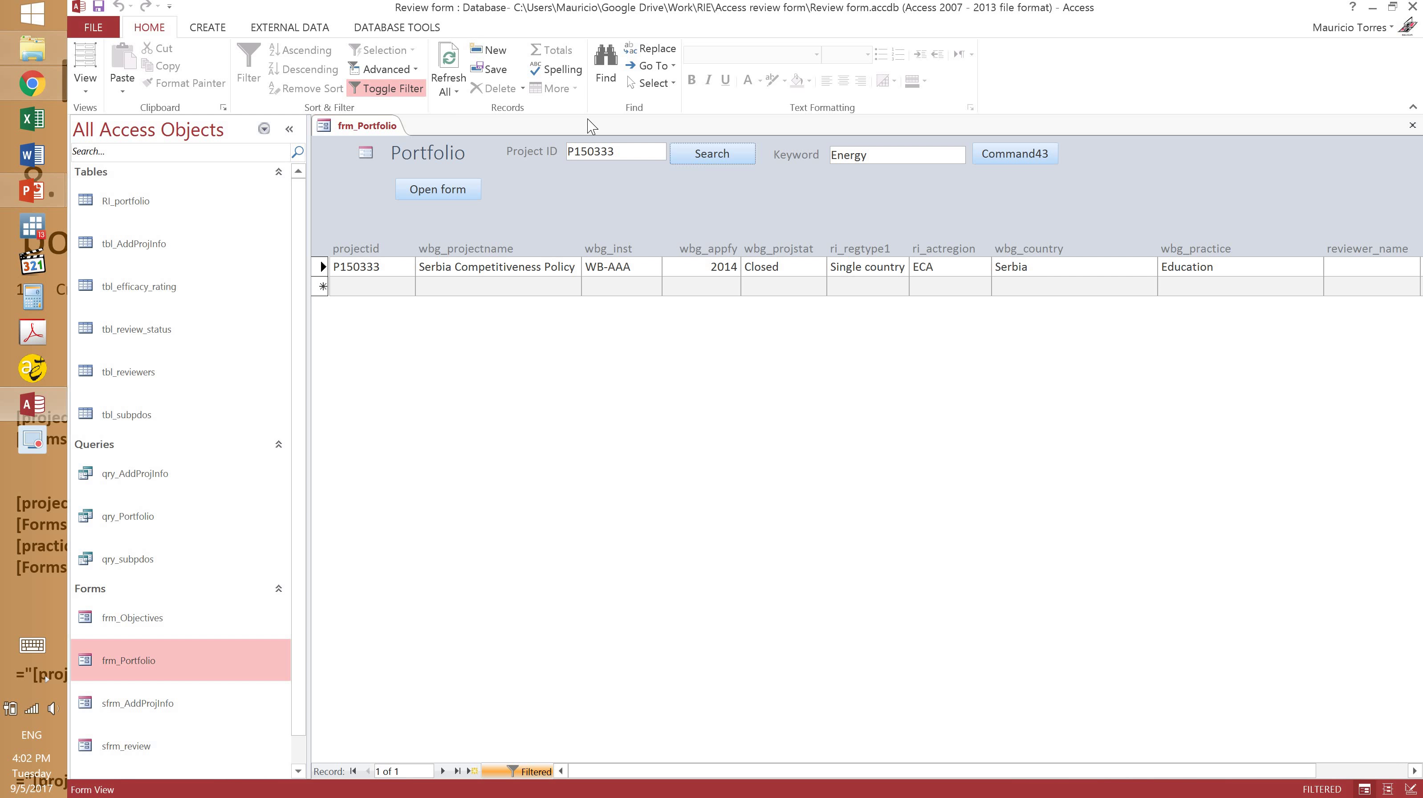
left_click(437, 191)
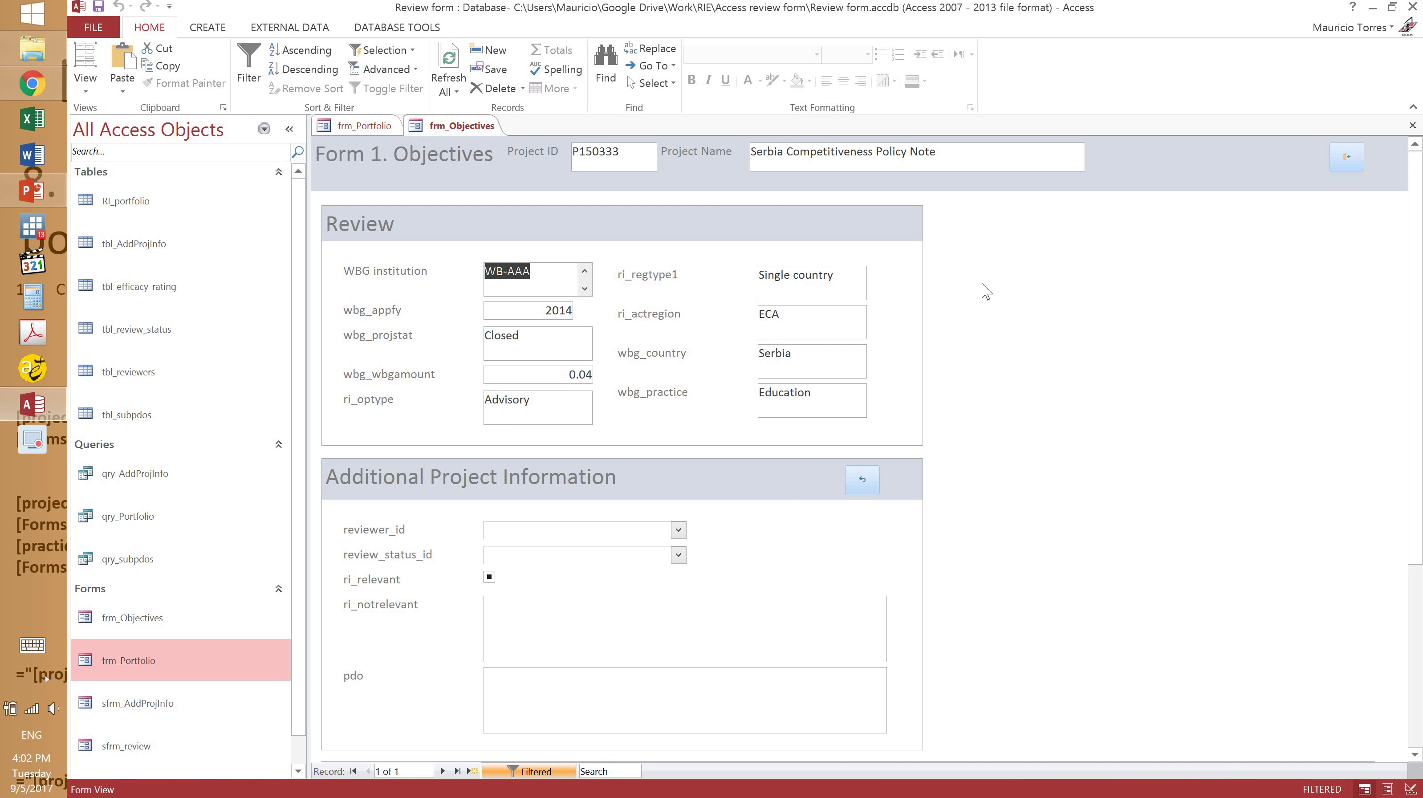
left_click(1347, 160)
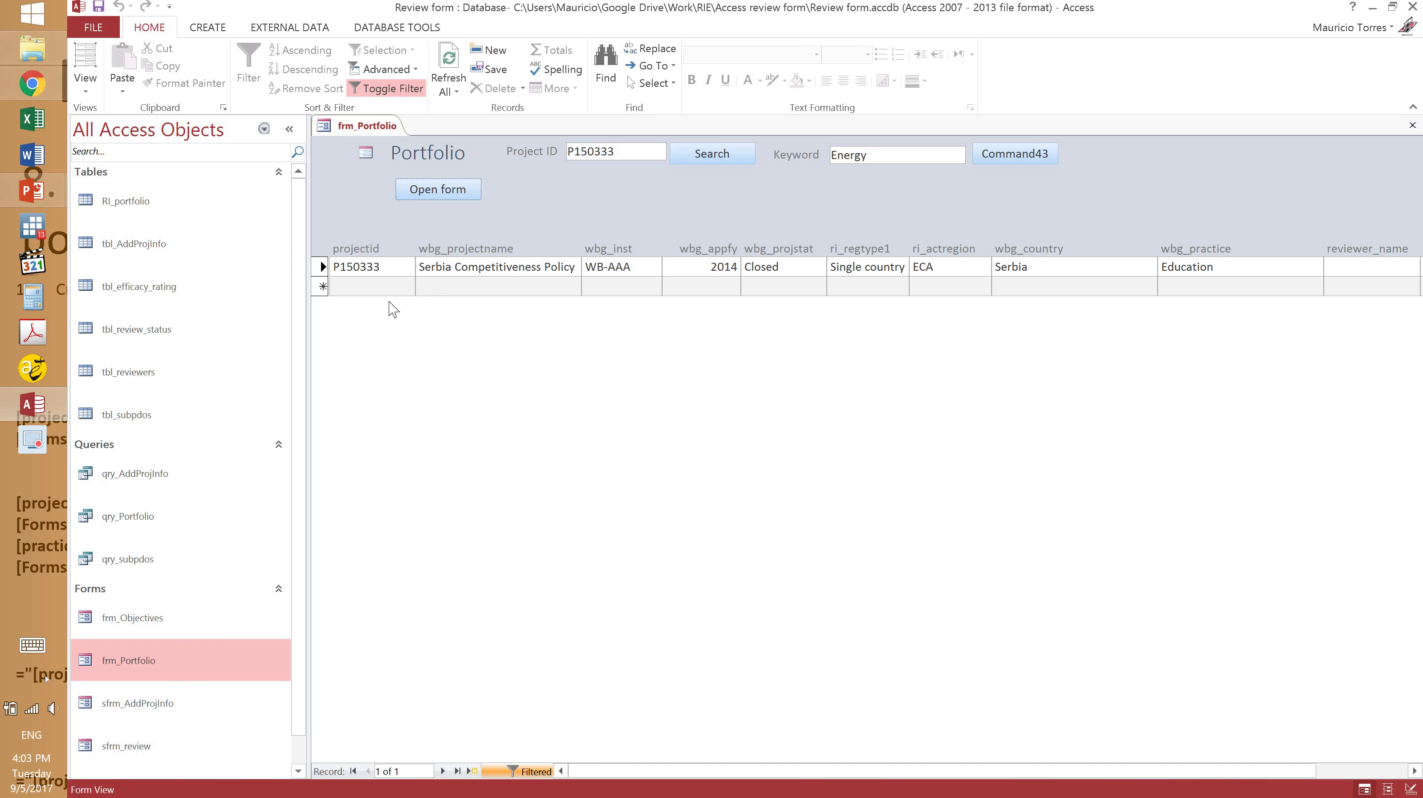
left_click(380, 270)
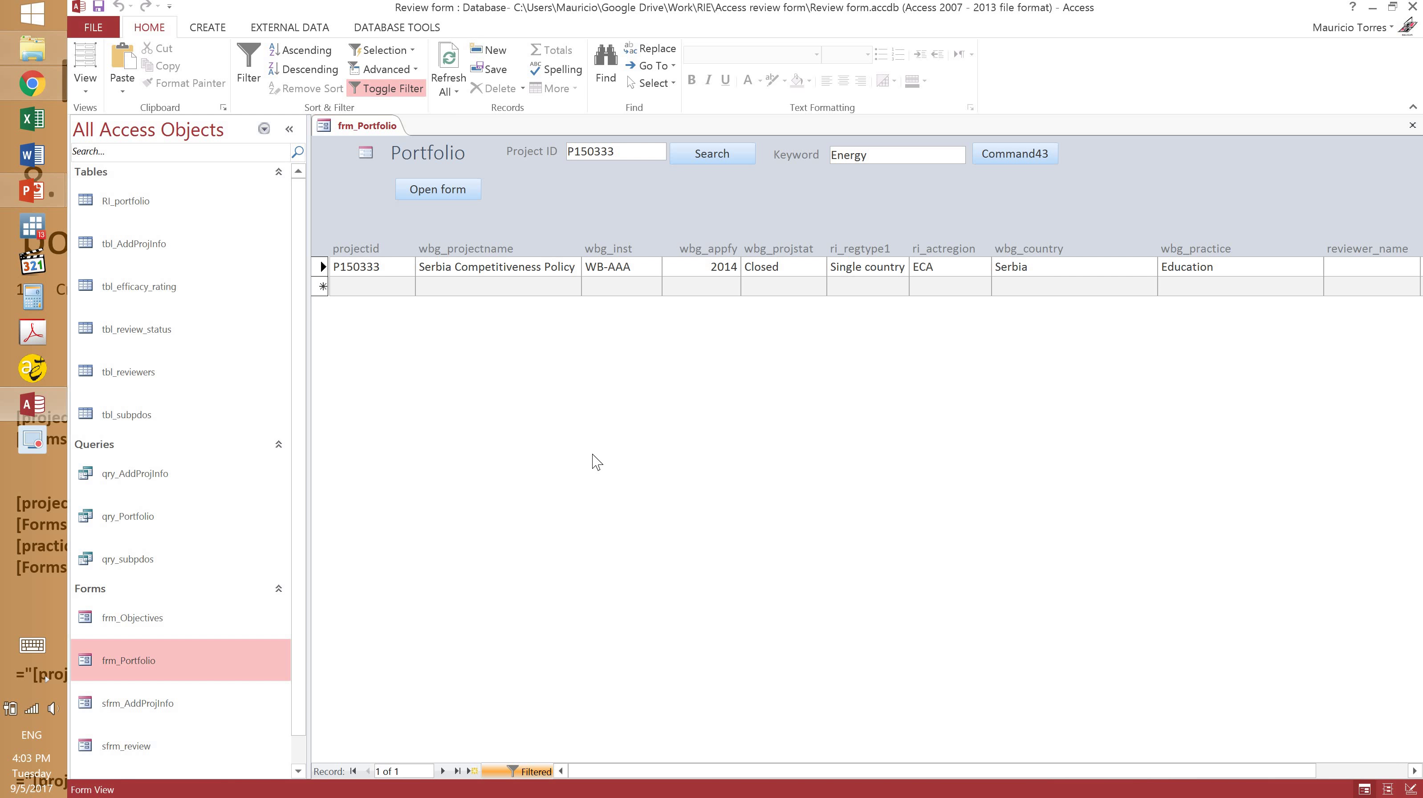
- In Design View, set the Display As Hyperlink property of the Detail section's projectid text box to Always
left_click(85, 84)
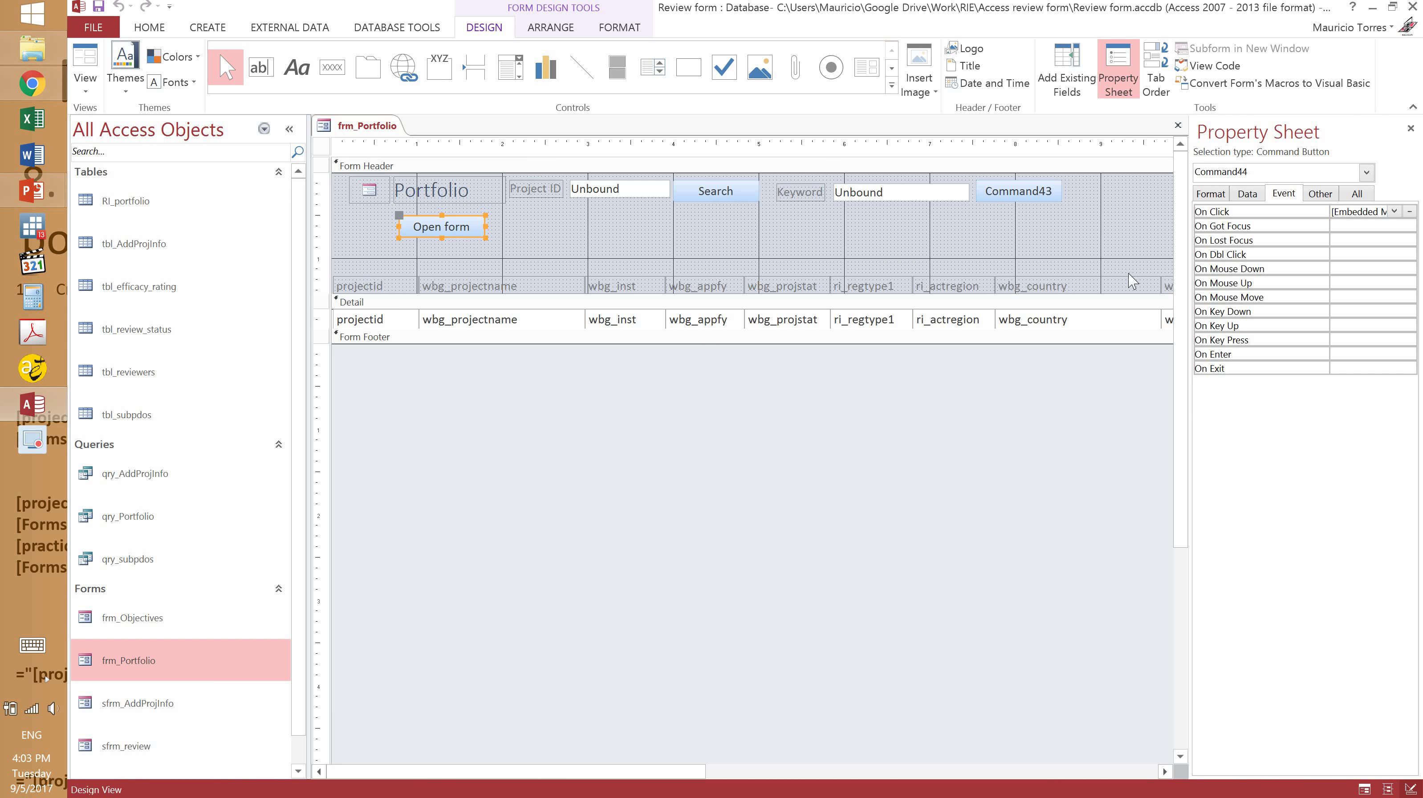
left_click(374, 319)
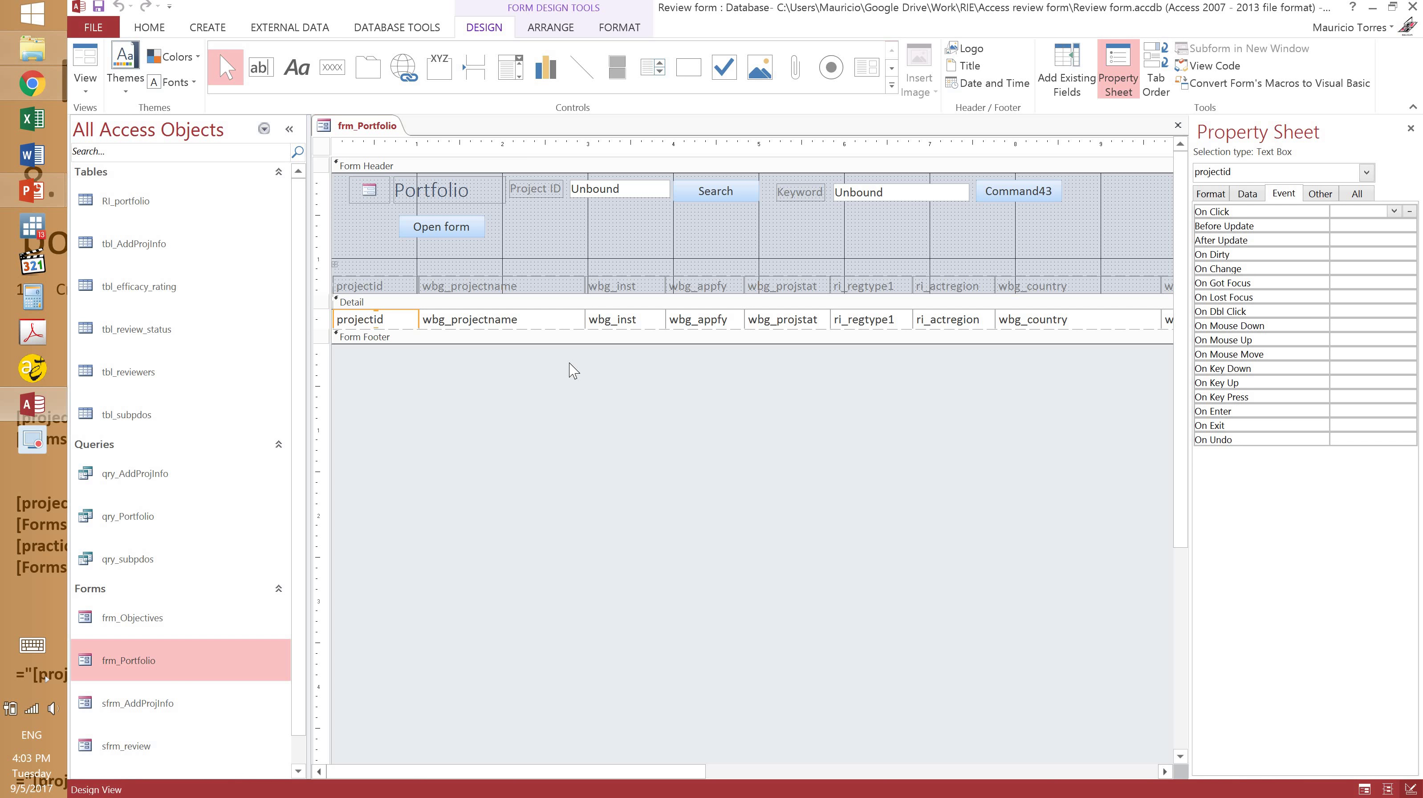
left_click(1210, 194)
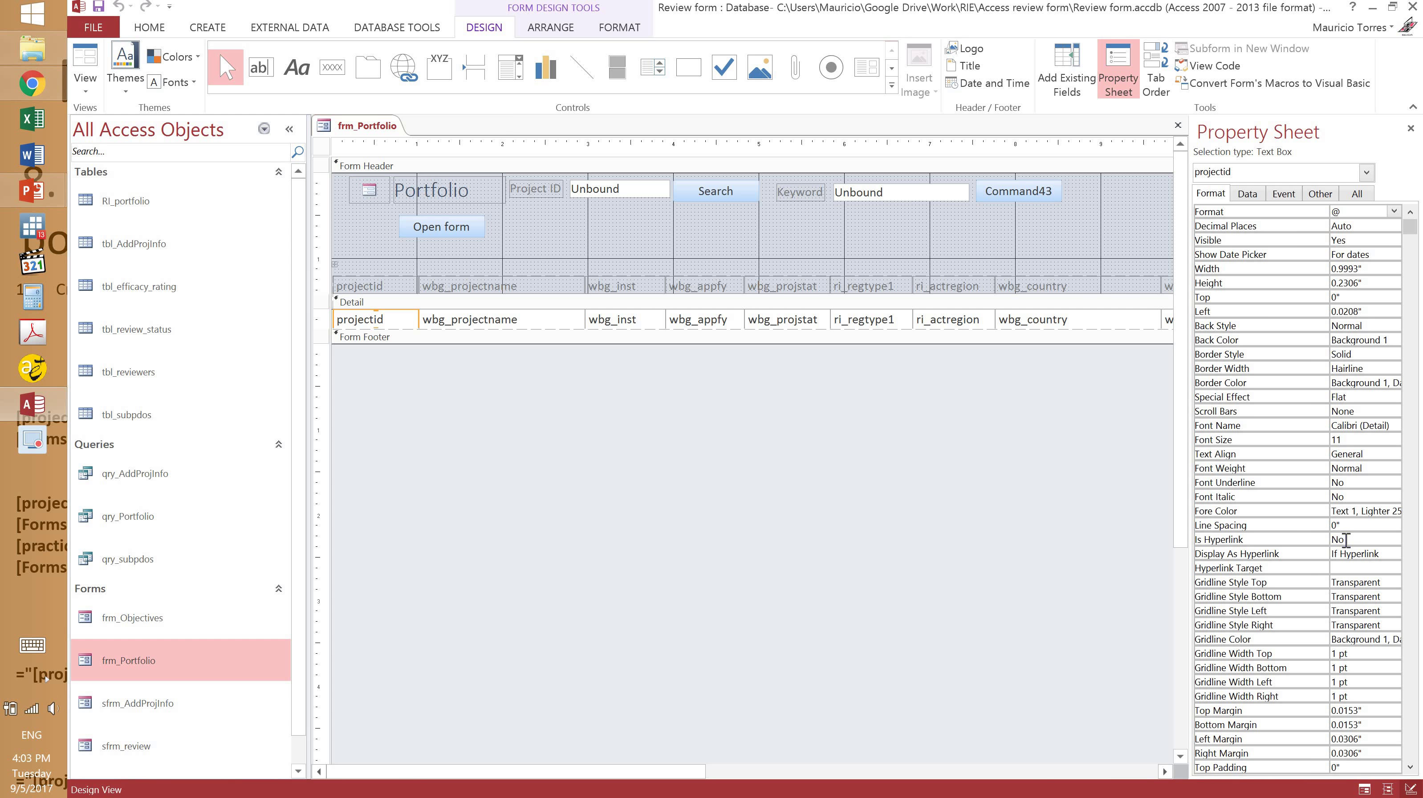
left_click(1357, 553)
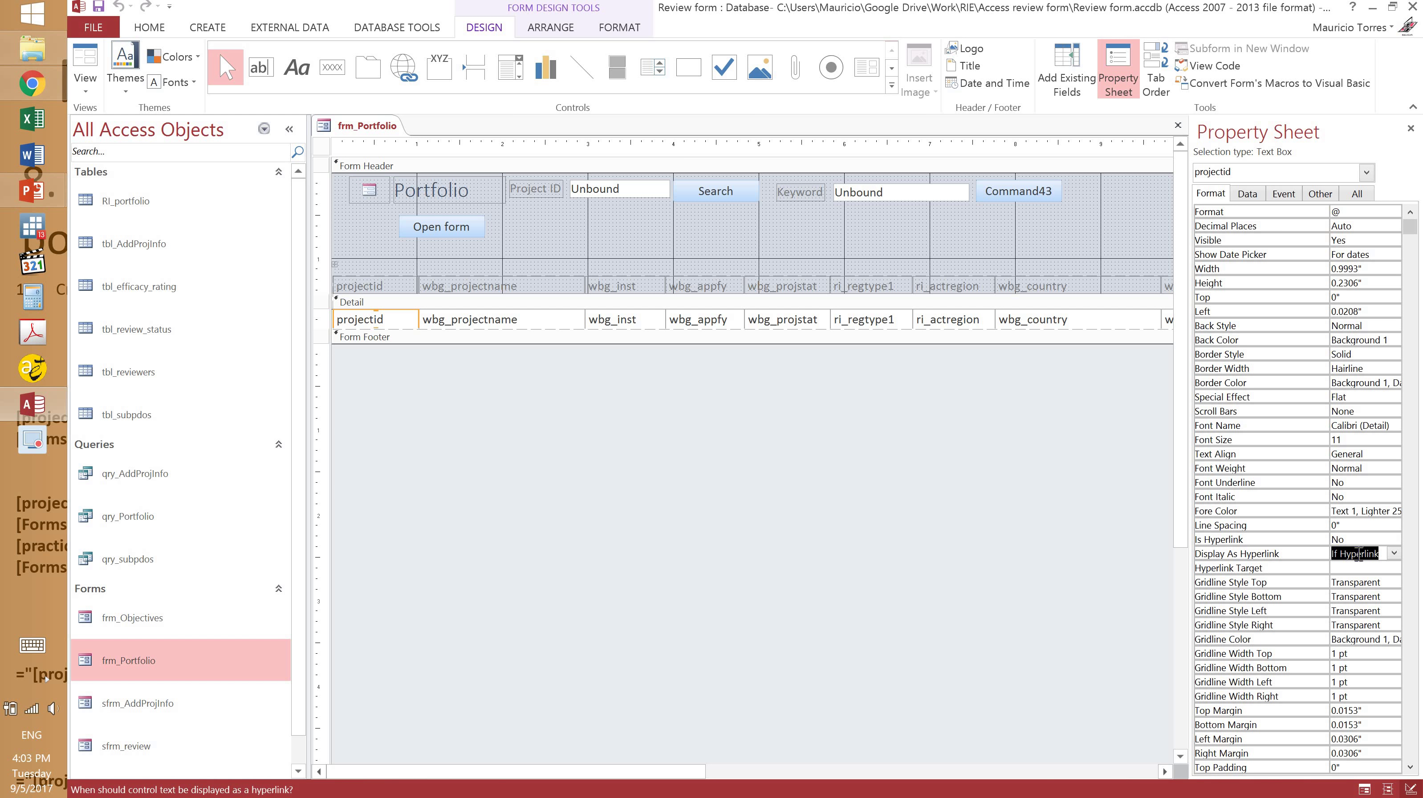
left_click(1393, 553)
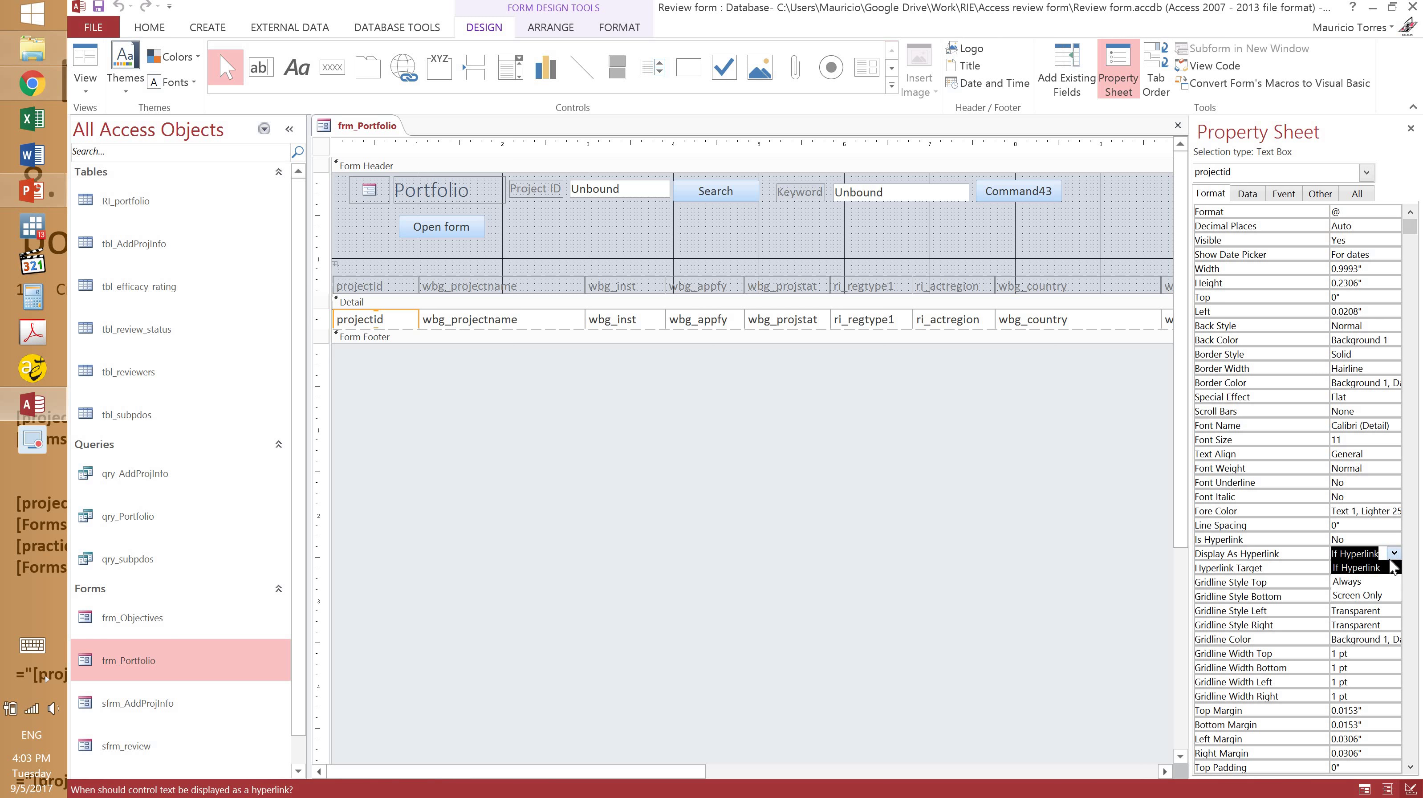
left_click(1370, 581)
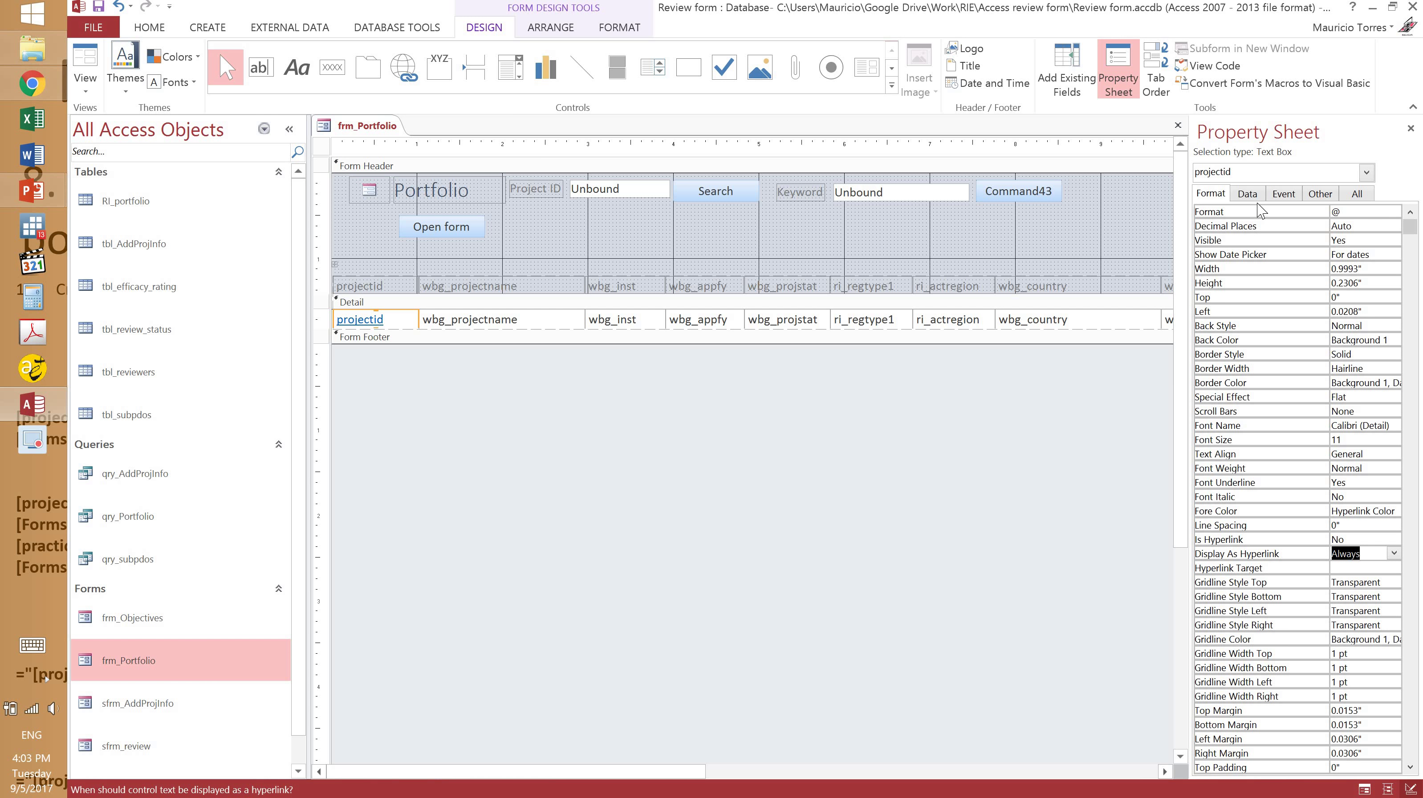
- Copy the whole Where Condition from the Open form button's On Click macro, and save and close the macro
left_click(1283, 193)
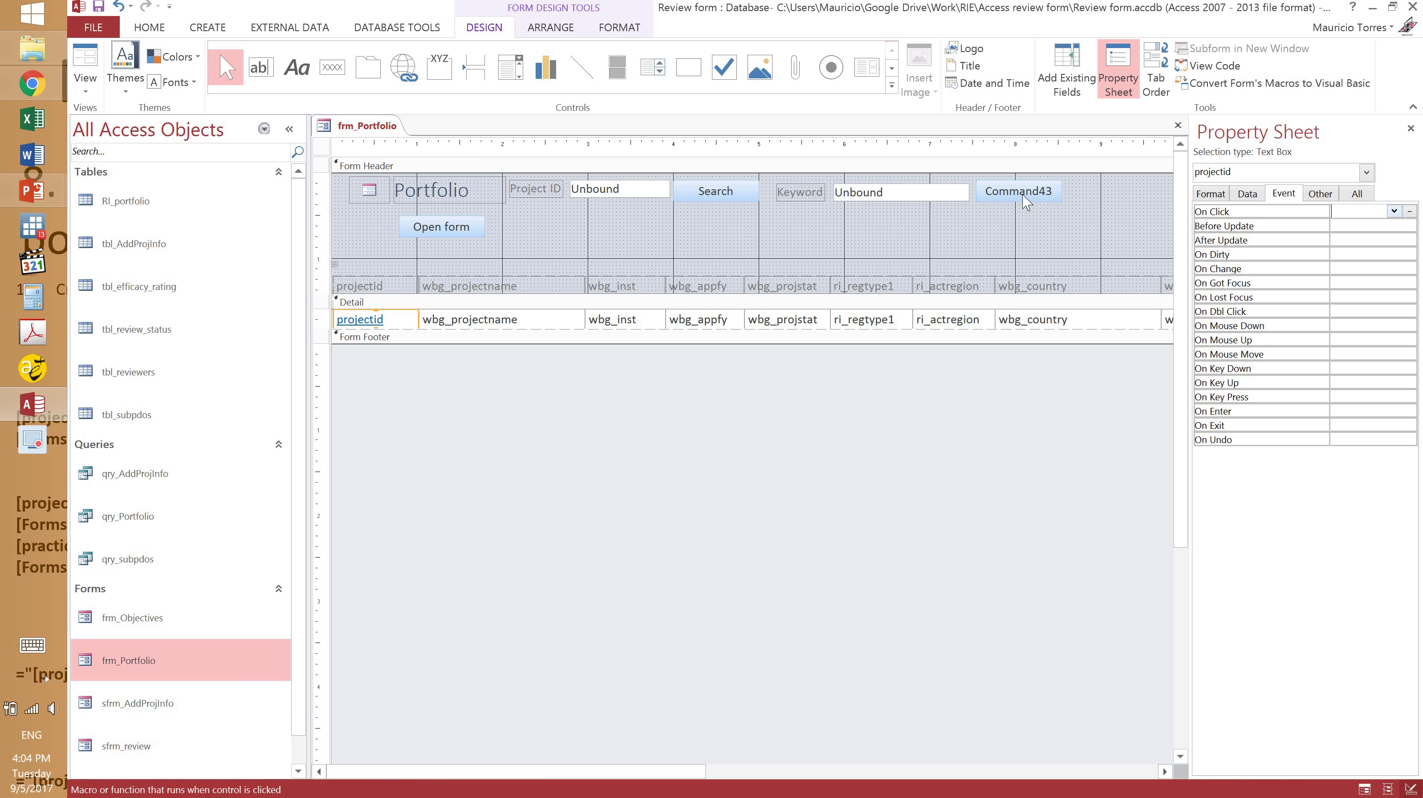
left_click(416, 227)
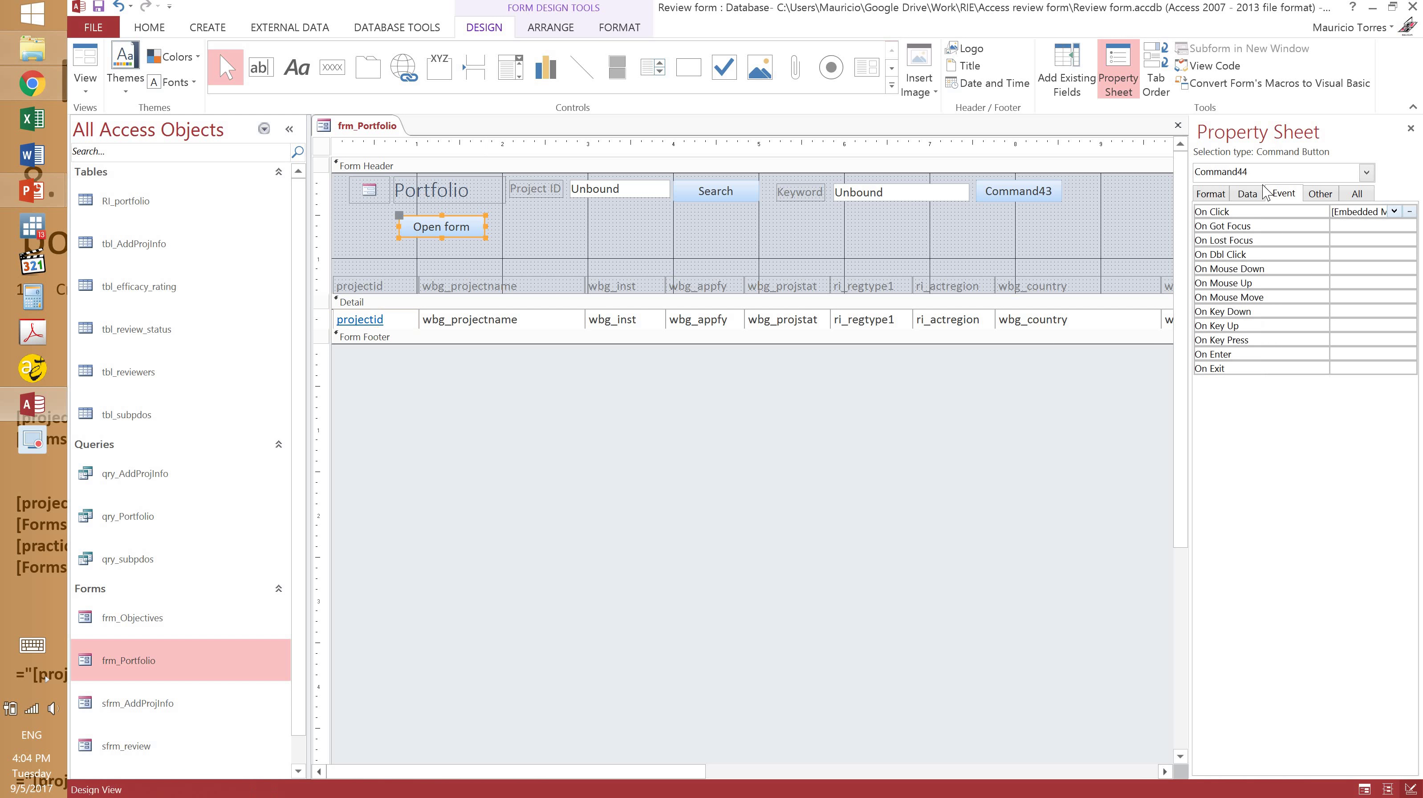
left_click(1408, 213)
left_click(382, 248)
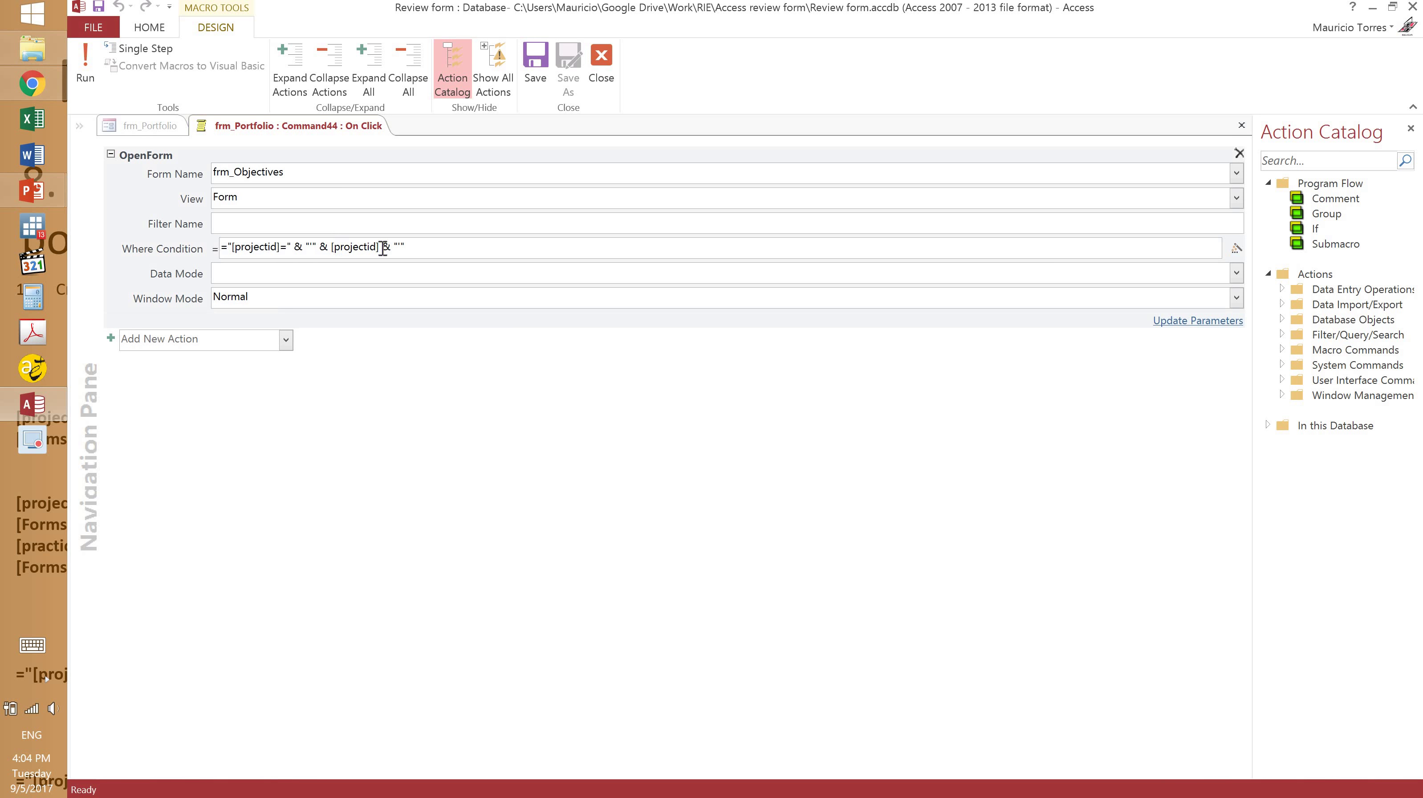
left_click_drag(401, 246, 195, 262)
key("ctrl+c")
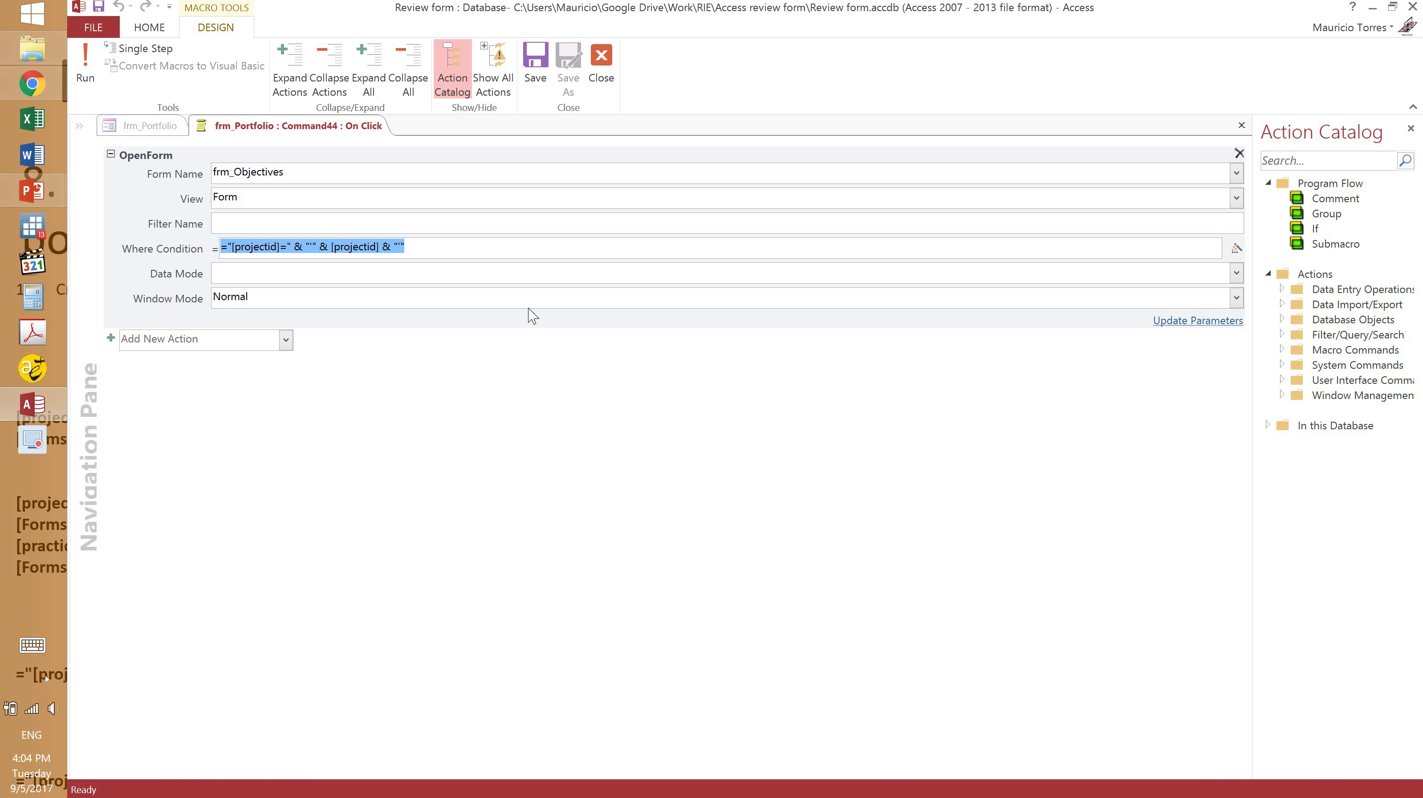
left_click(541, 72)
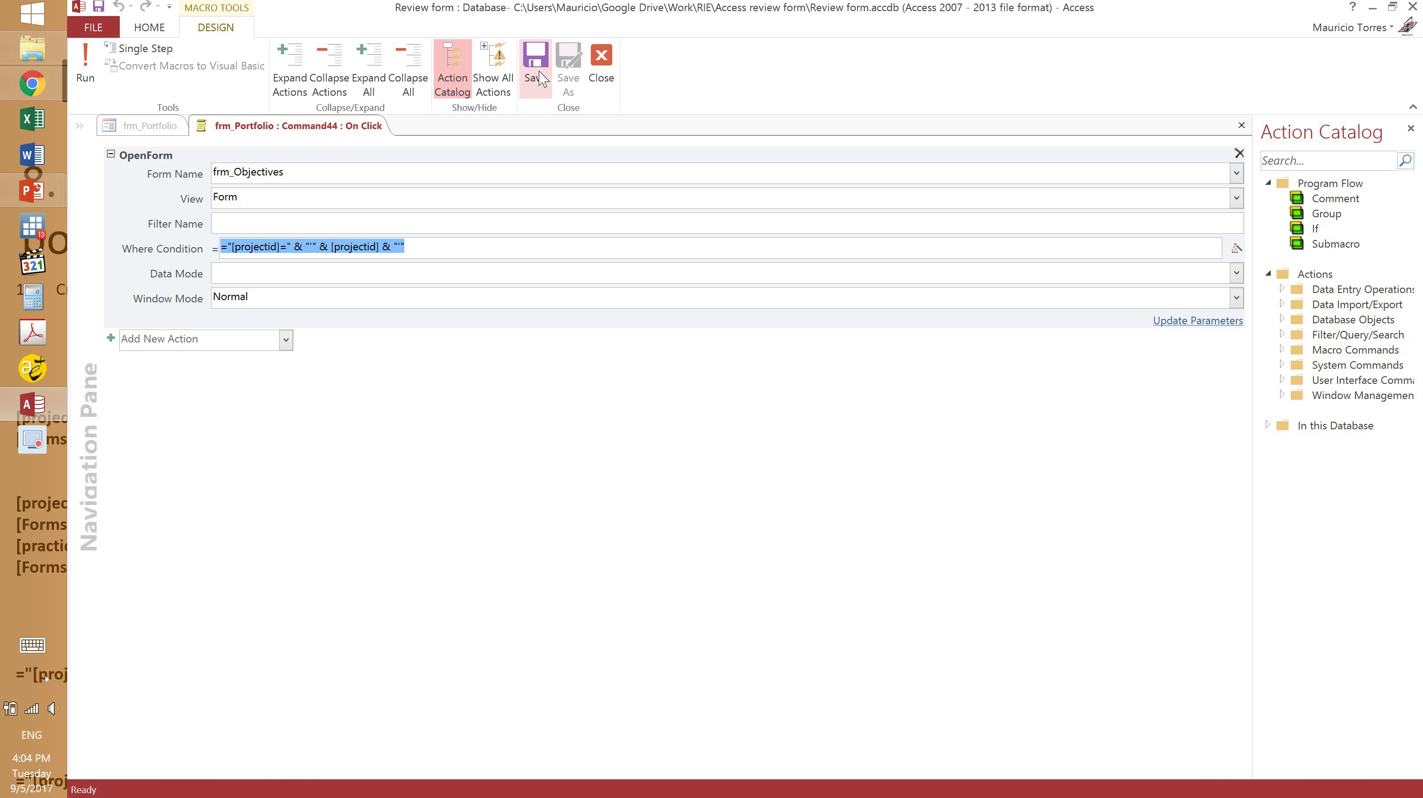
left_click(601, 64)
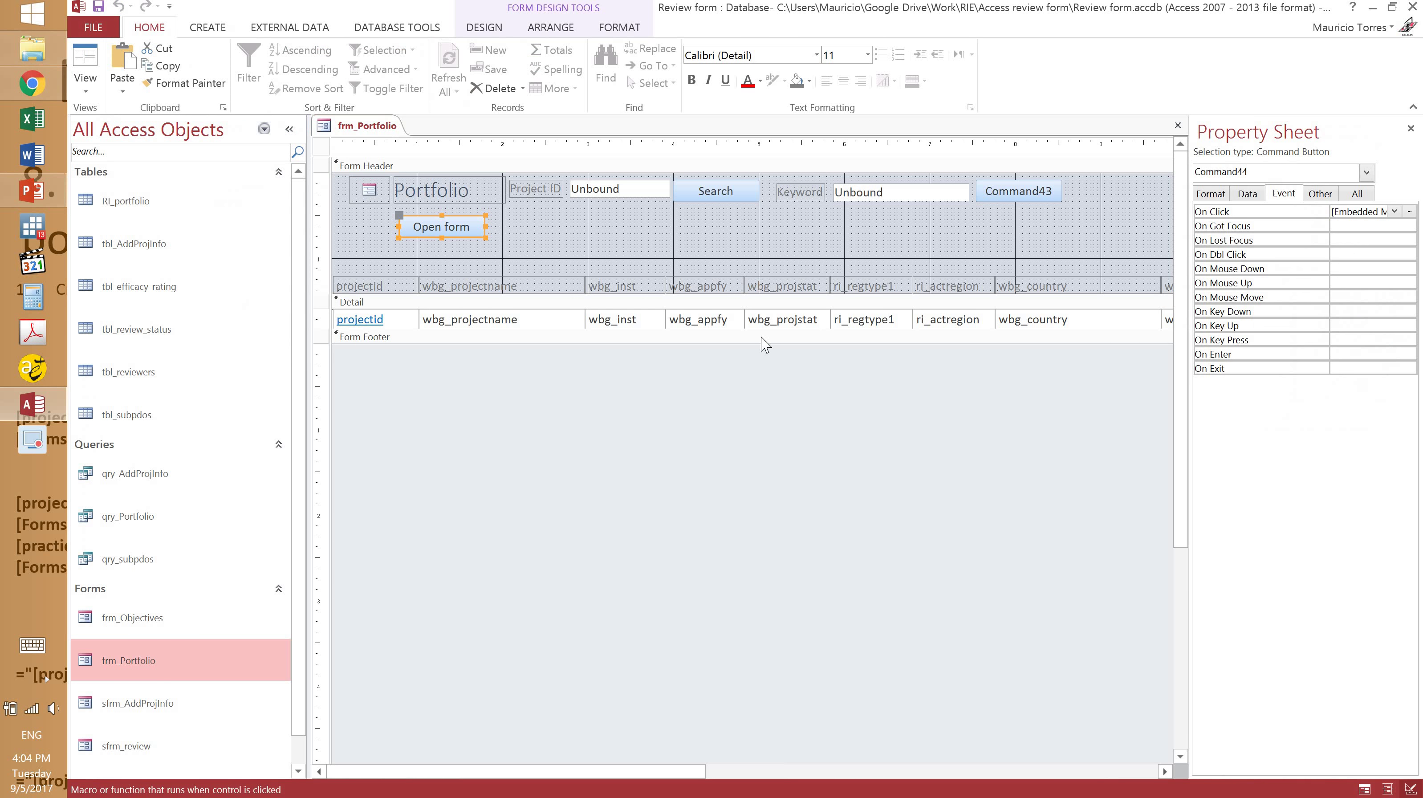
- Build an On Click macro for the Detail section's projectid text box with an OpenForm action
left_click(368, 320)
left_click(1361, 212)
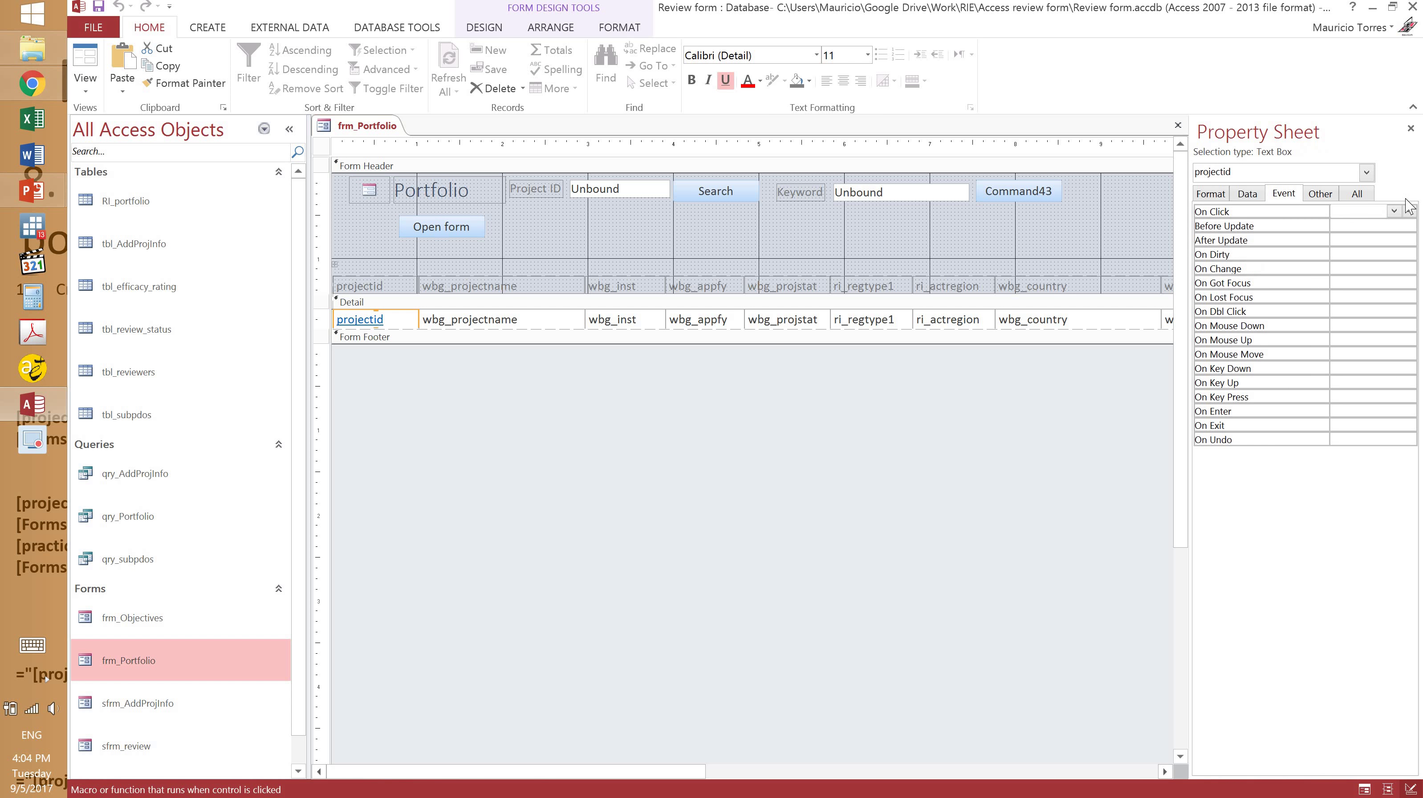
left_click(1409, 211)
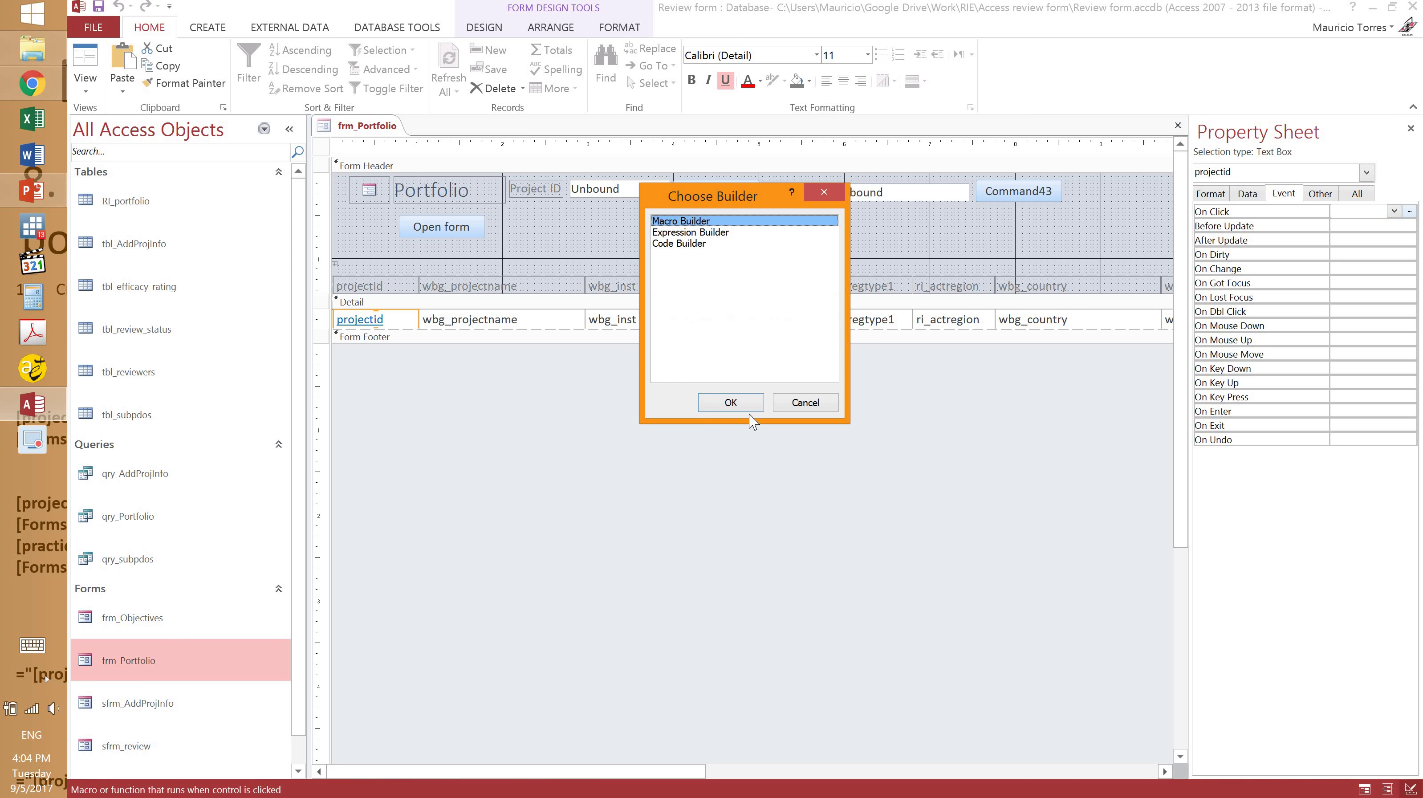
left_click(737, 401)
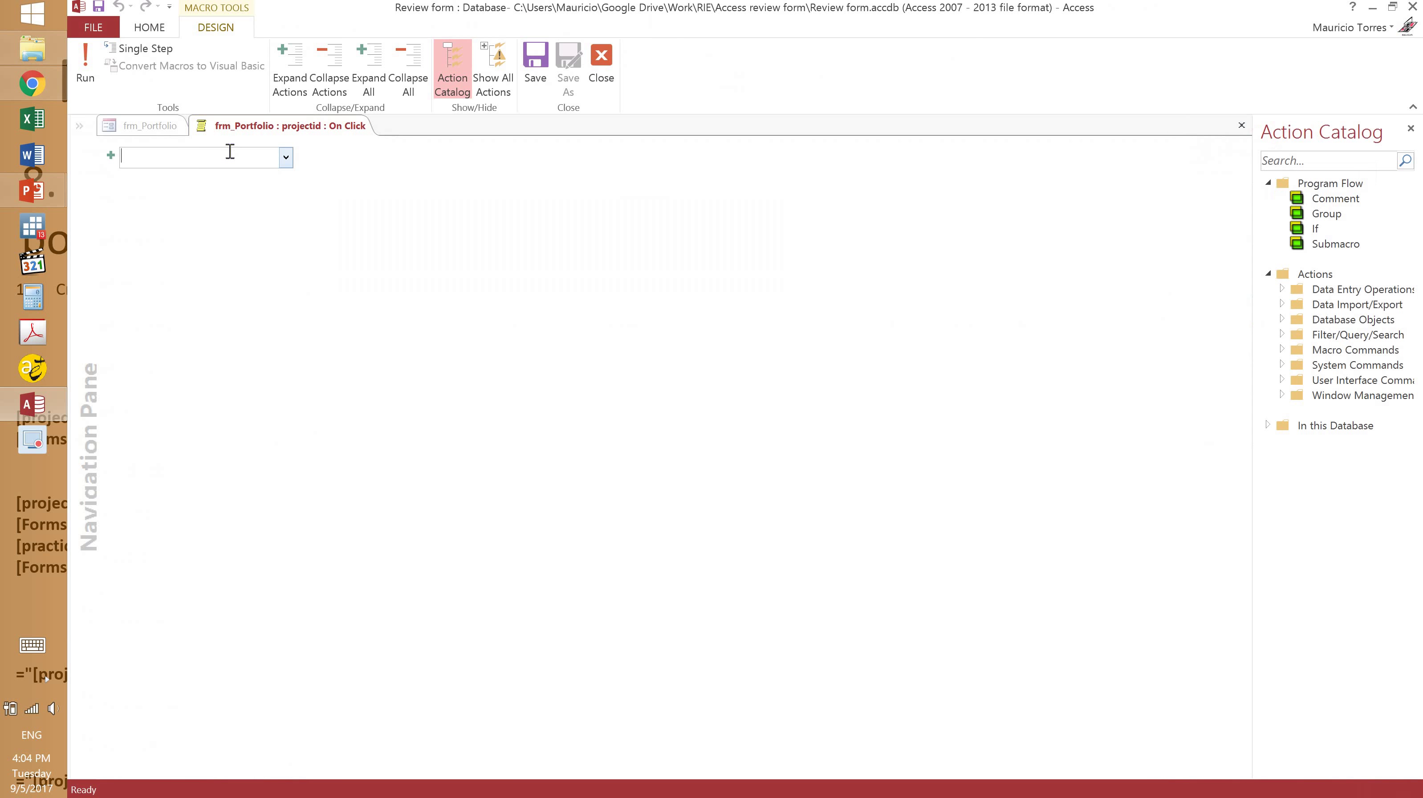
type("OpenForm")
key("Return")
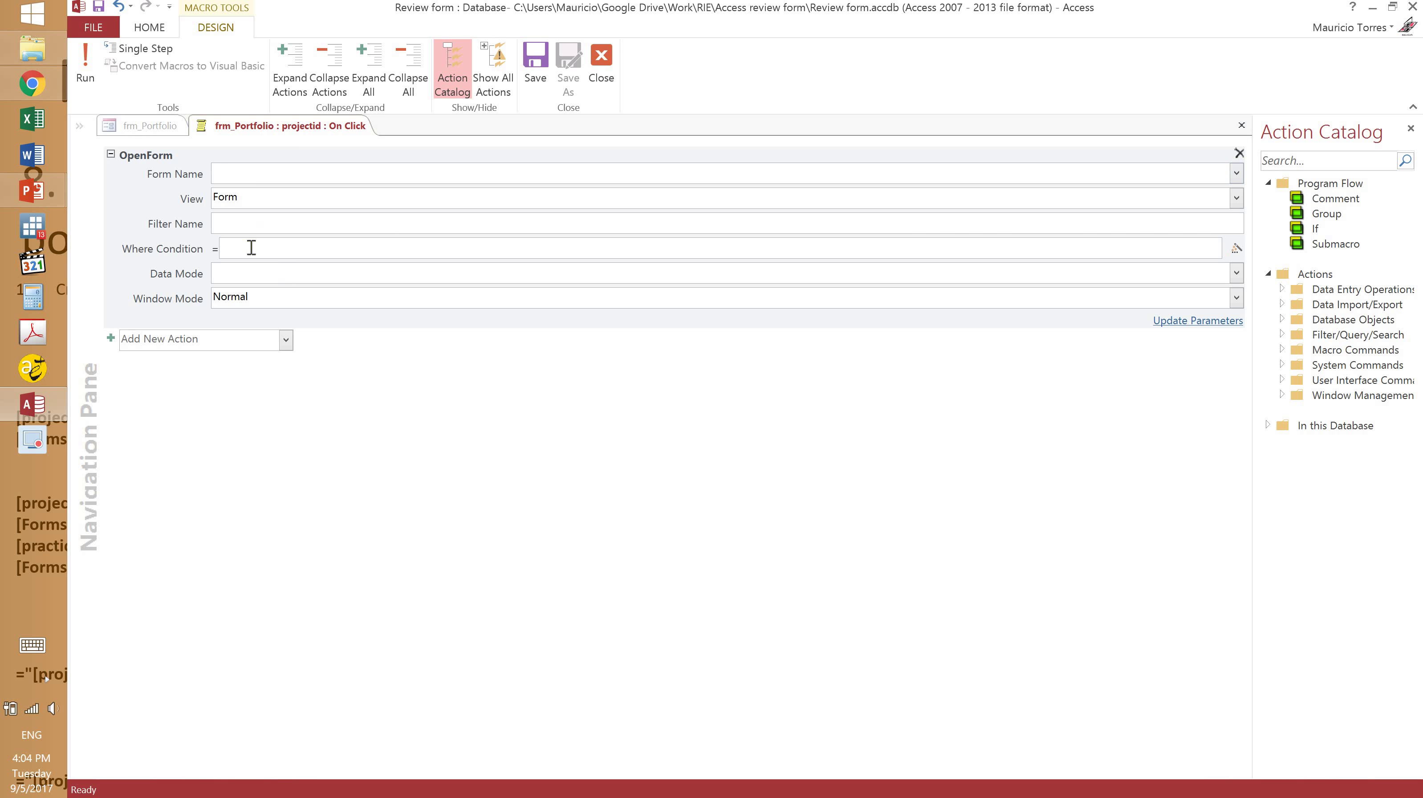
- Paste the copied Where Condition ="[projectid]=" & "'" & [projectid] & "'" into the OpenForm action and set its Form Name to sfrm_review
left_click(267, 250)
key("ctrl+v")
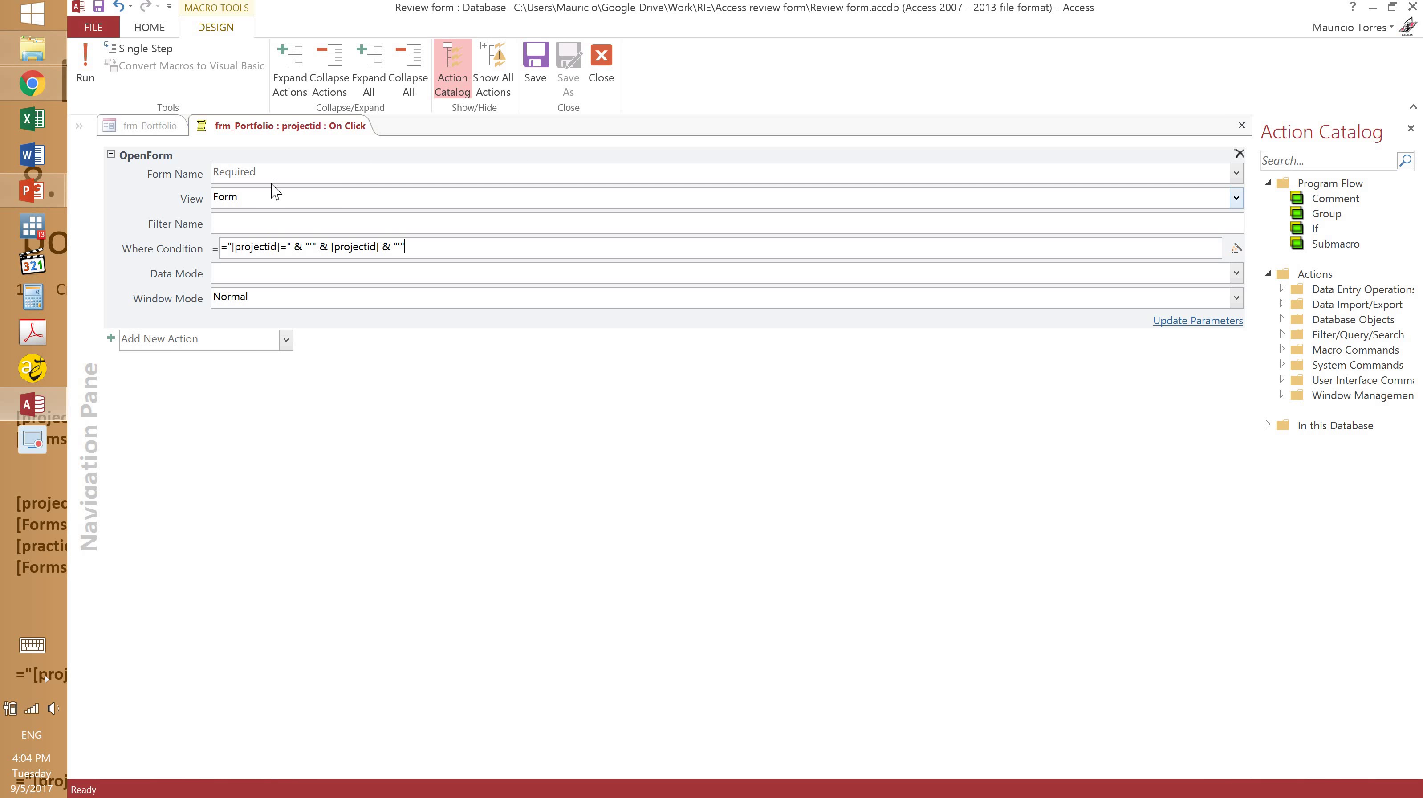
left_click(289, 174)
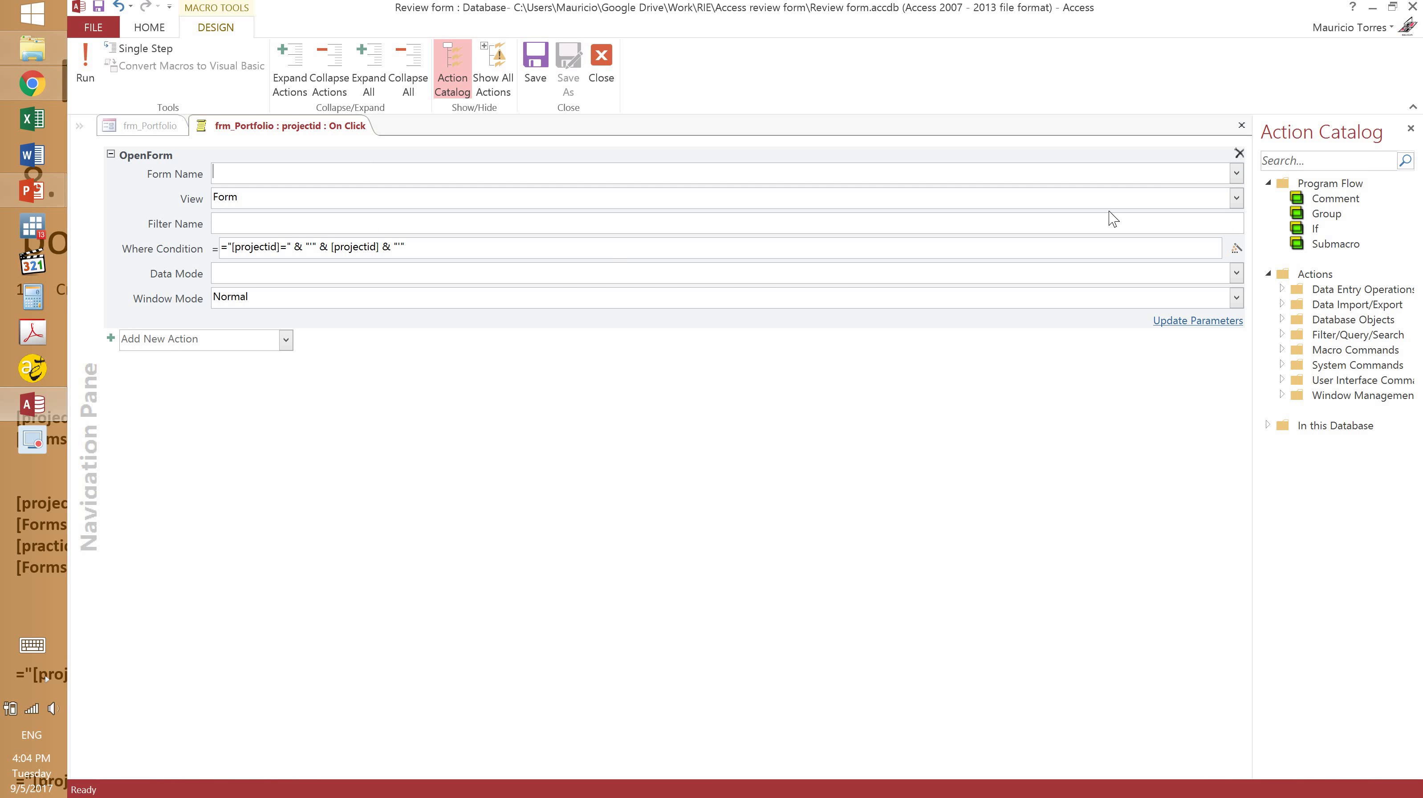
left_click(1236, 174)
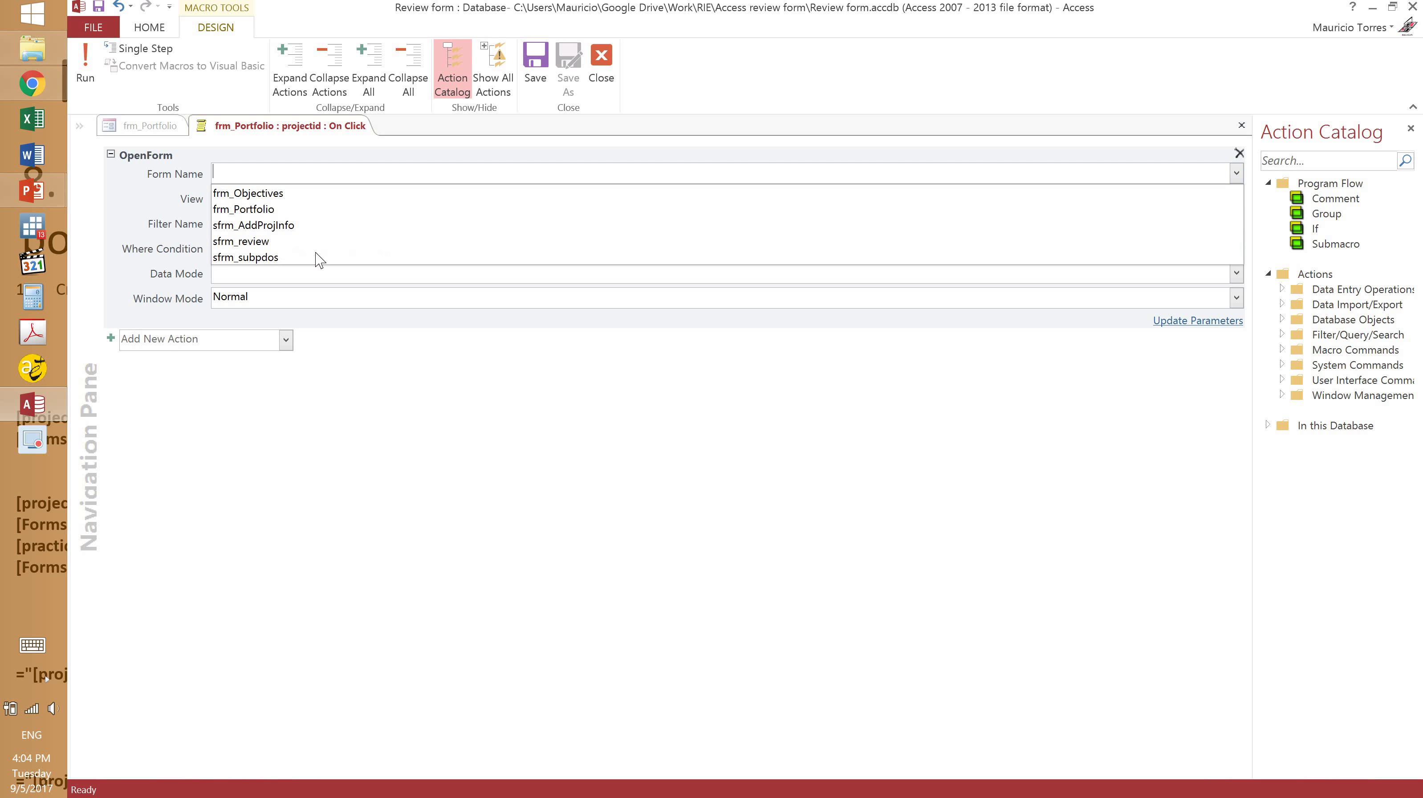
left_click(270, 241)
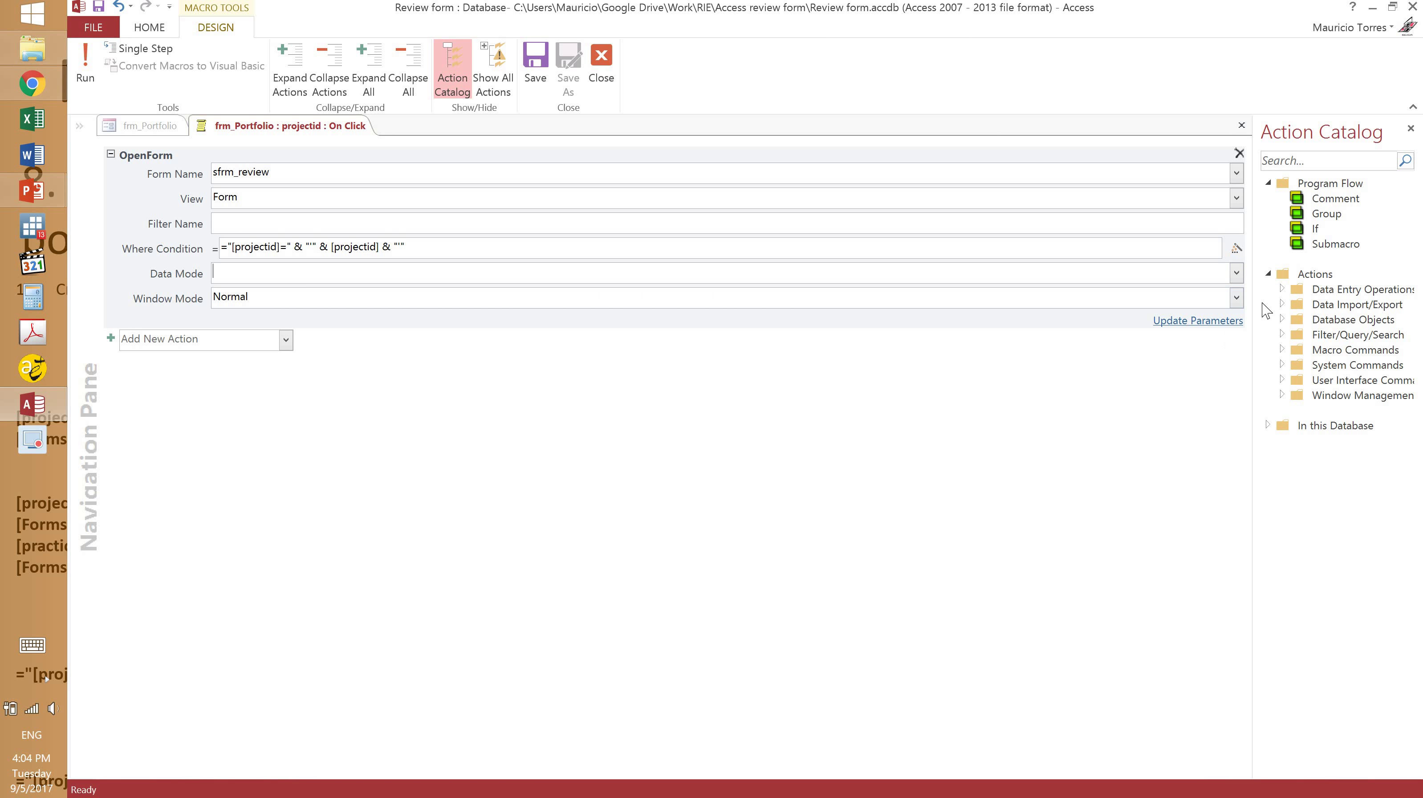
- Set the action's Window Mode to Dialog and Data Mode to Read Only, and save and close the macro
left_click(1236, 299)
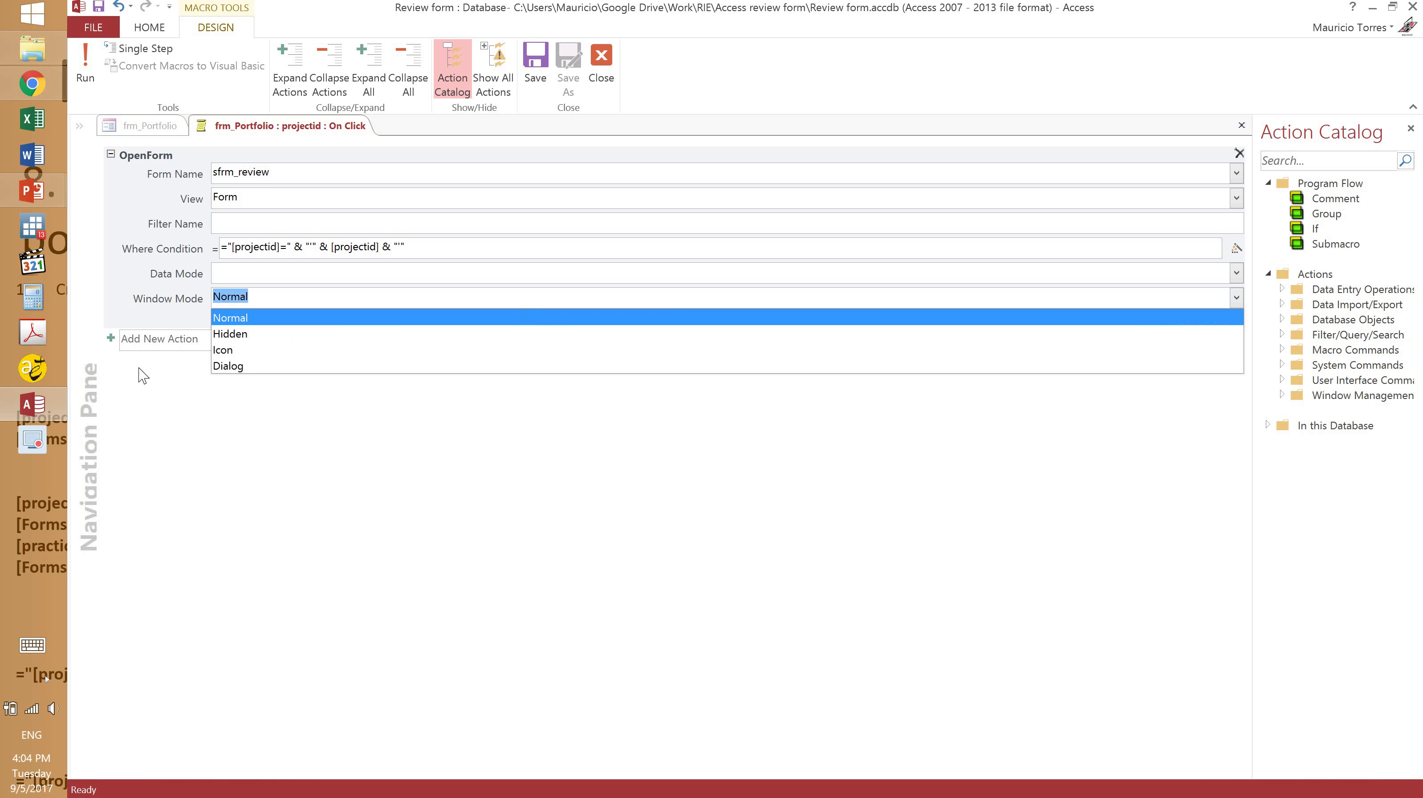
left_click(226, 366)
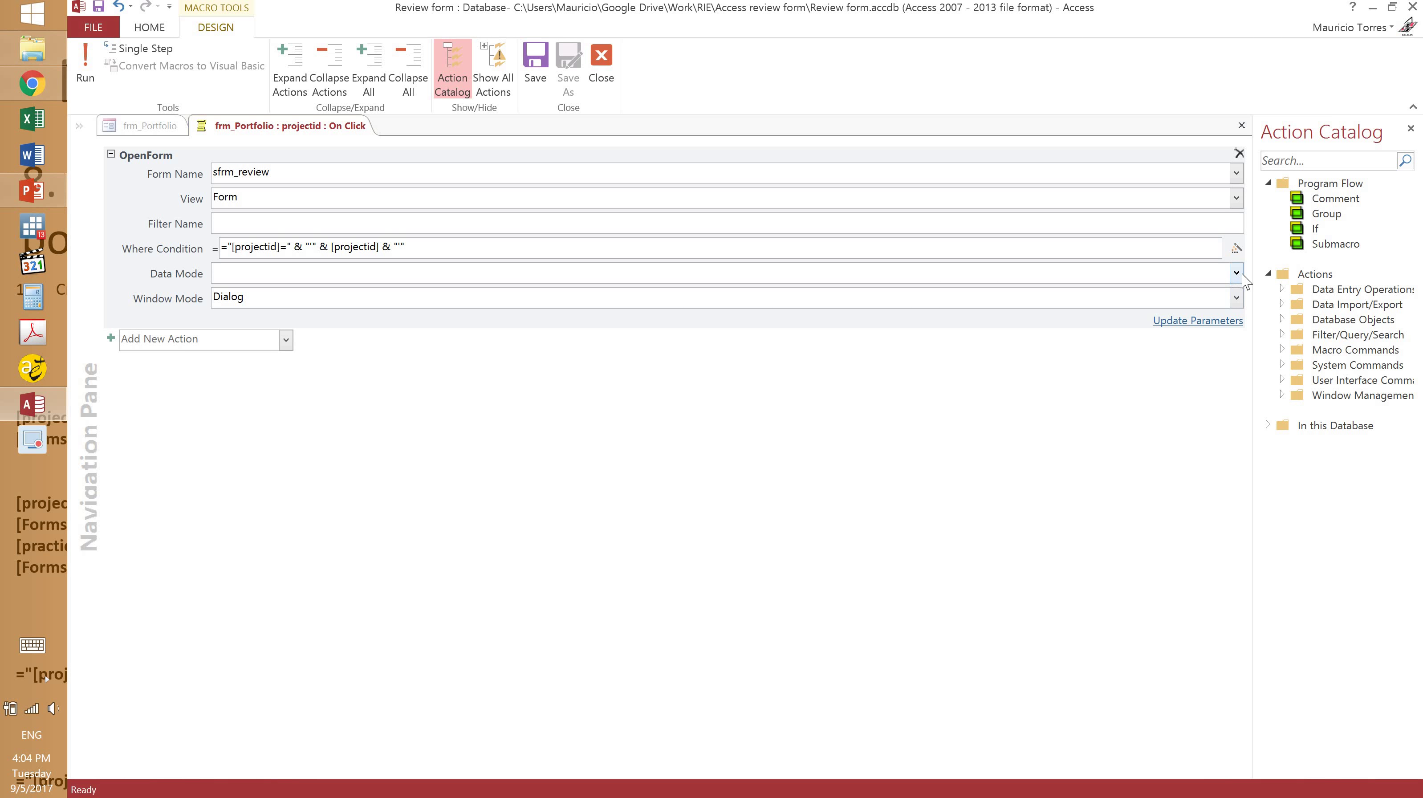
left_click(1236, 274)
left_click(245, 323)
left_click(538, 86)
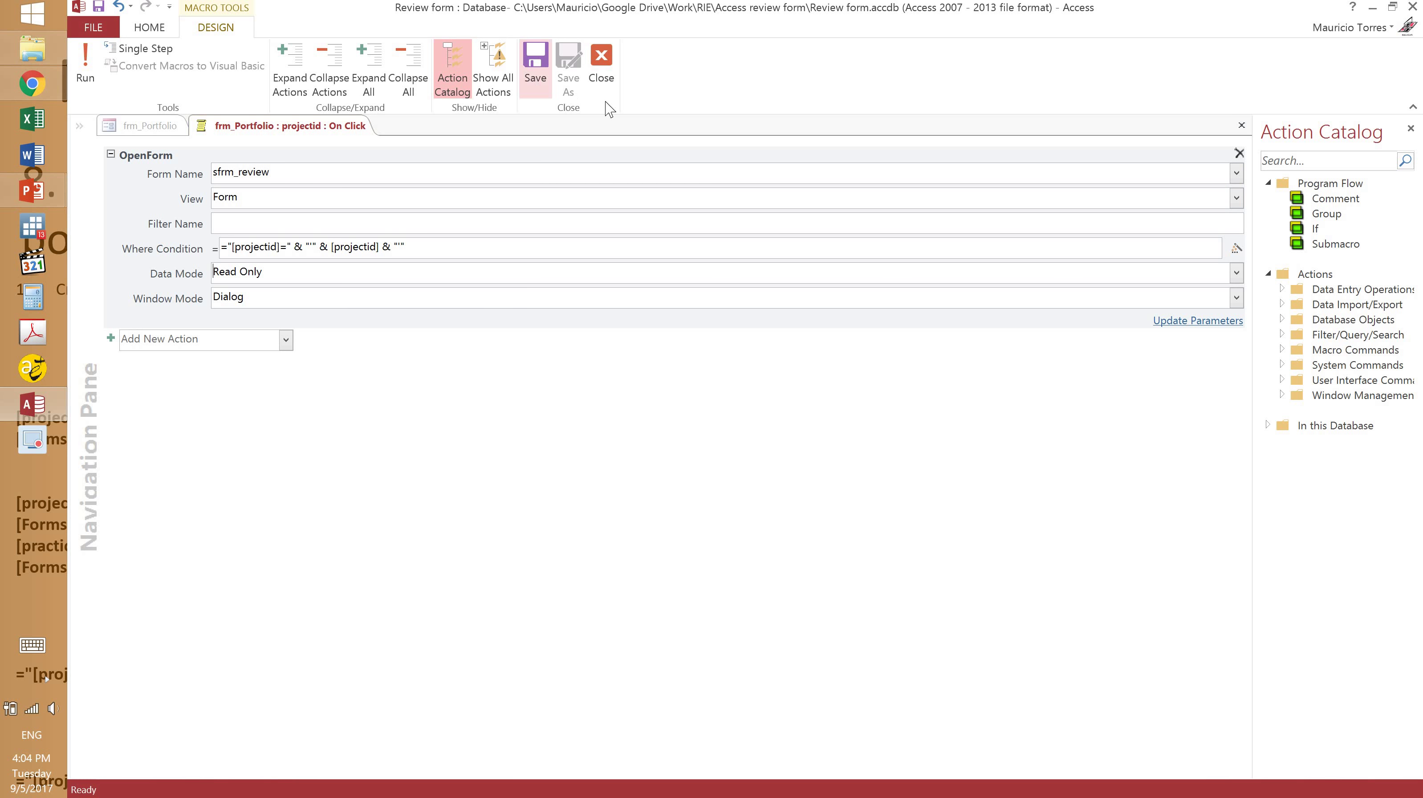
left_click(601, 70)
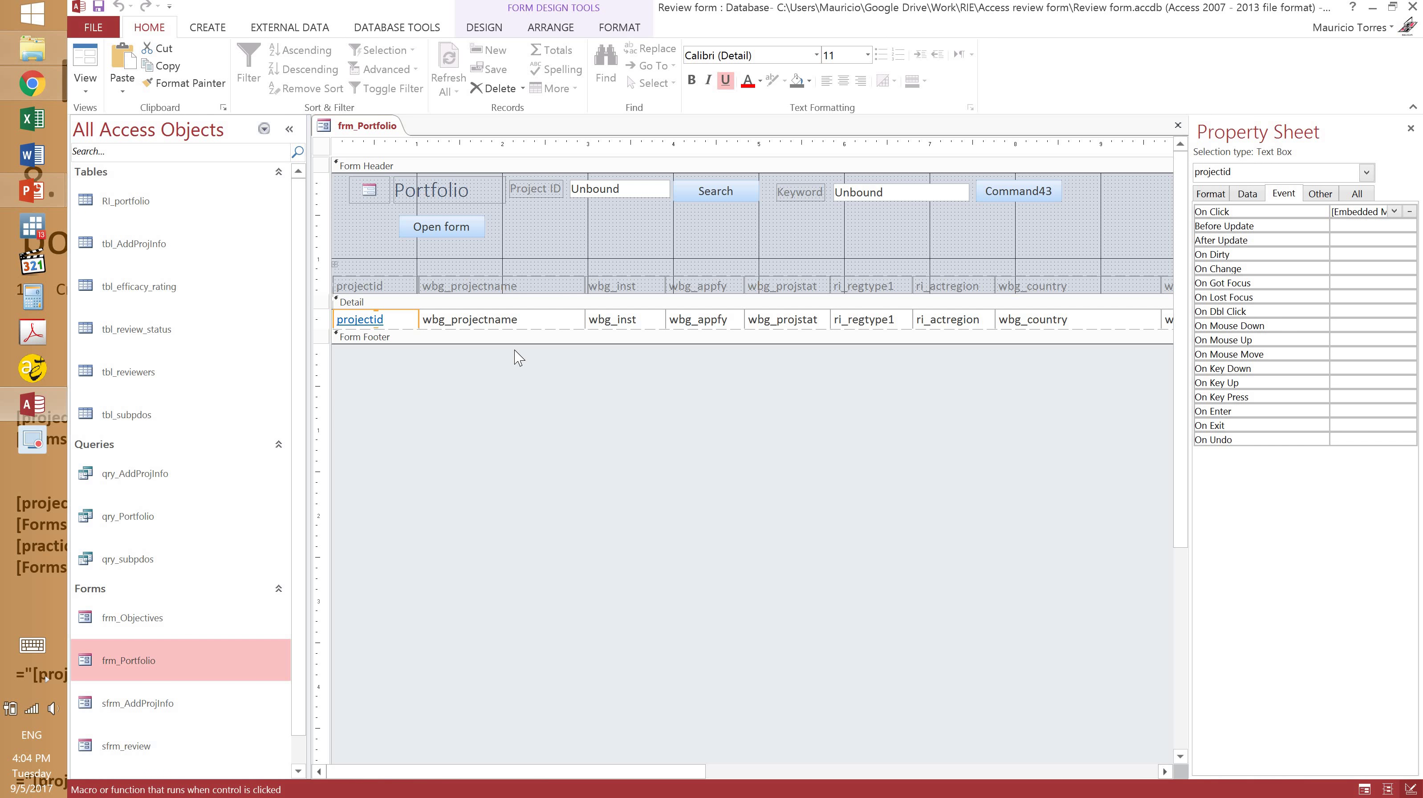
- Set Data Mode to Edit in the Open form button's On Click macro, and save and close the macro
left_click(999, 197)
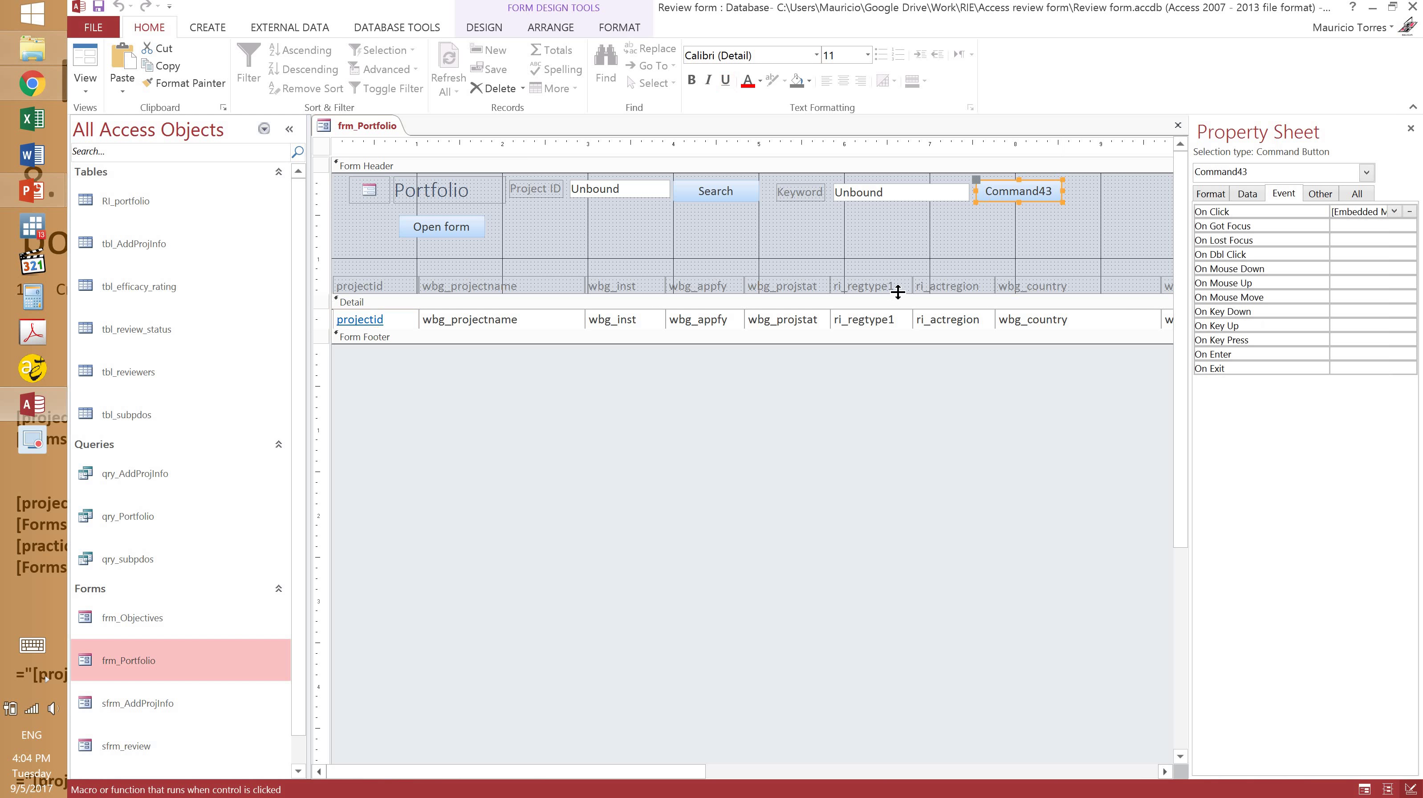
left_click(424, 223)
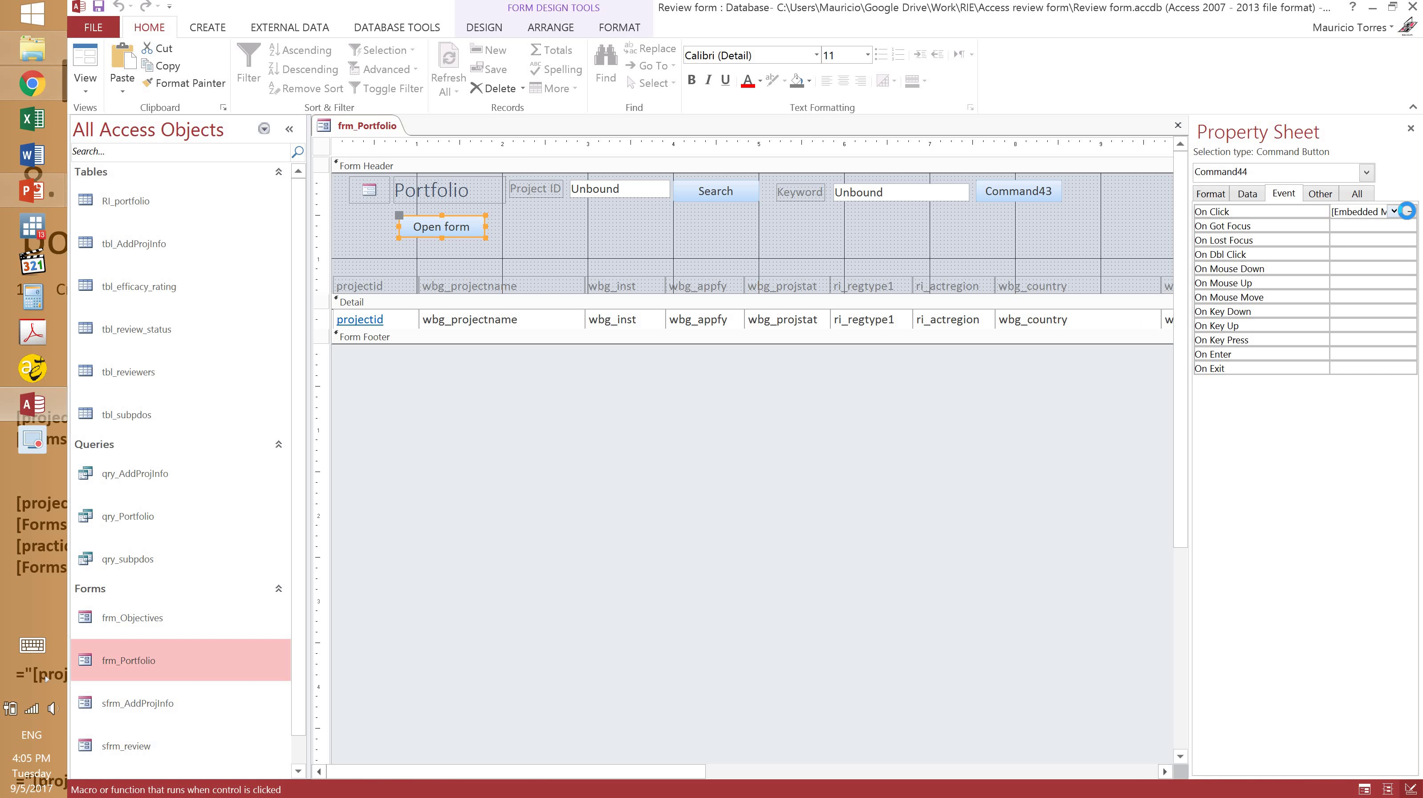
left_click(1407, 211)
left_click(243, 274)
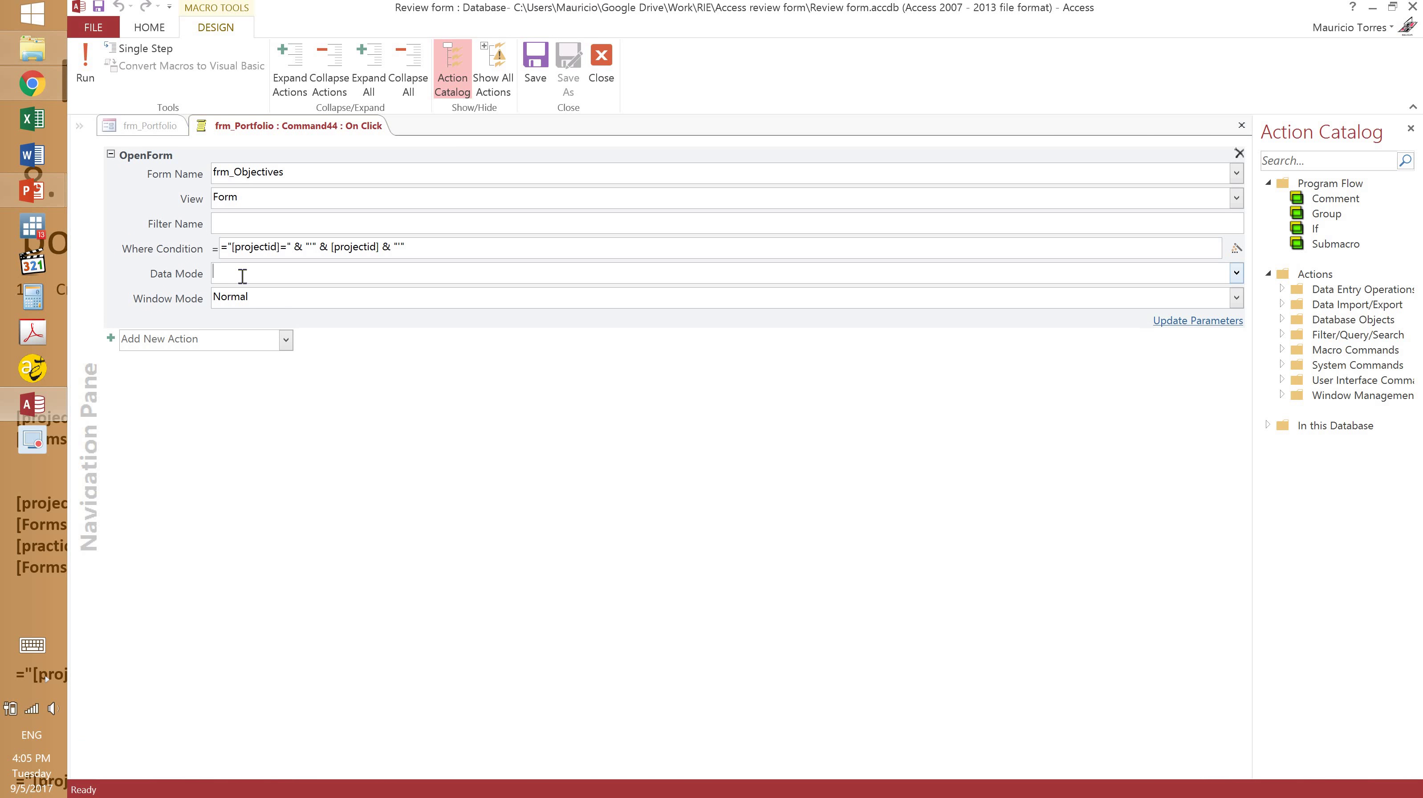
type("Edit")
key("Return")
left_click(540, 62)
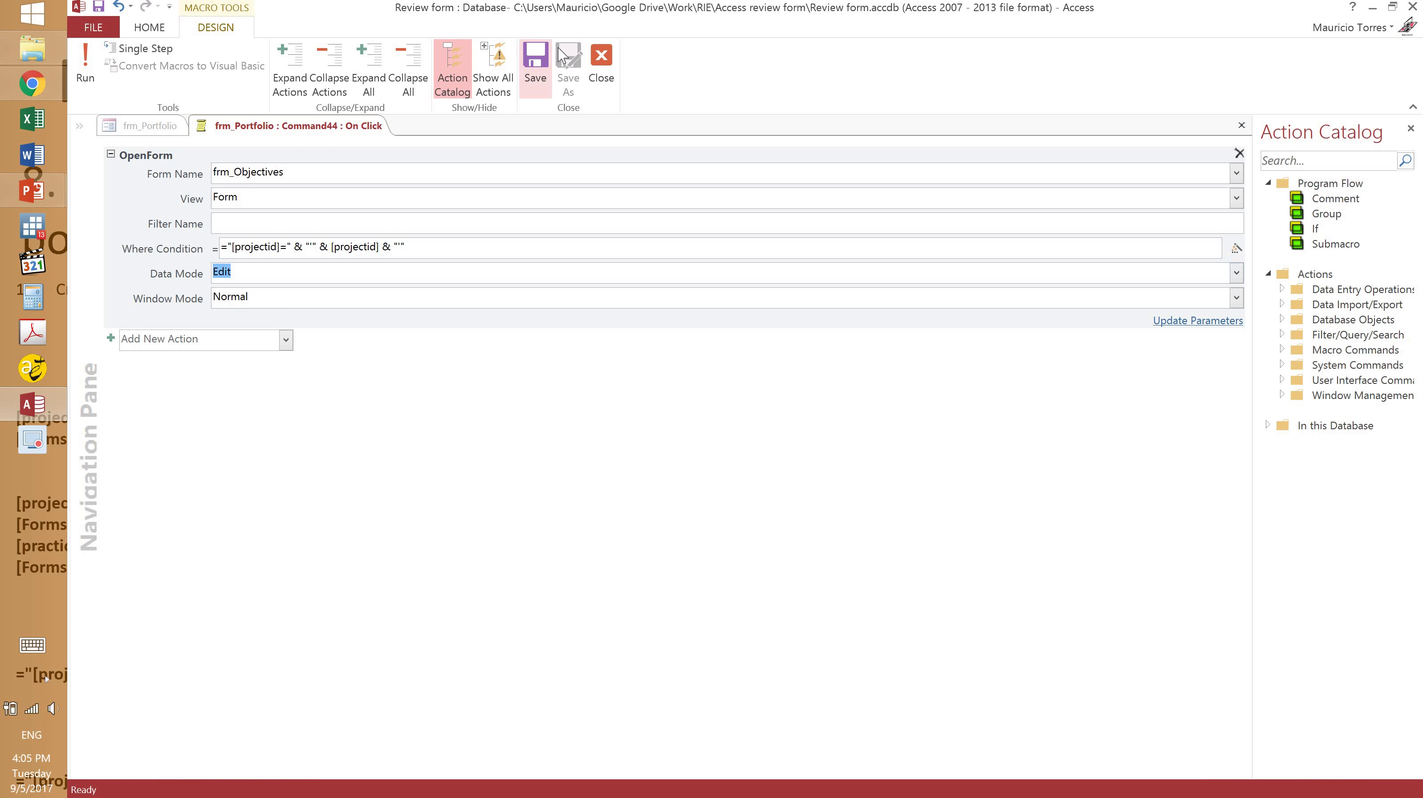
left_click(600, 61)
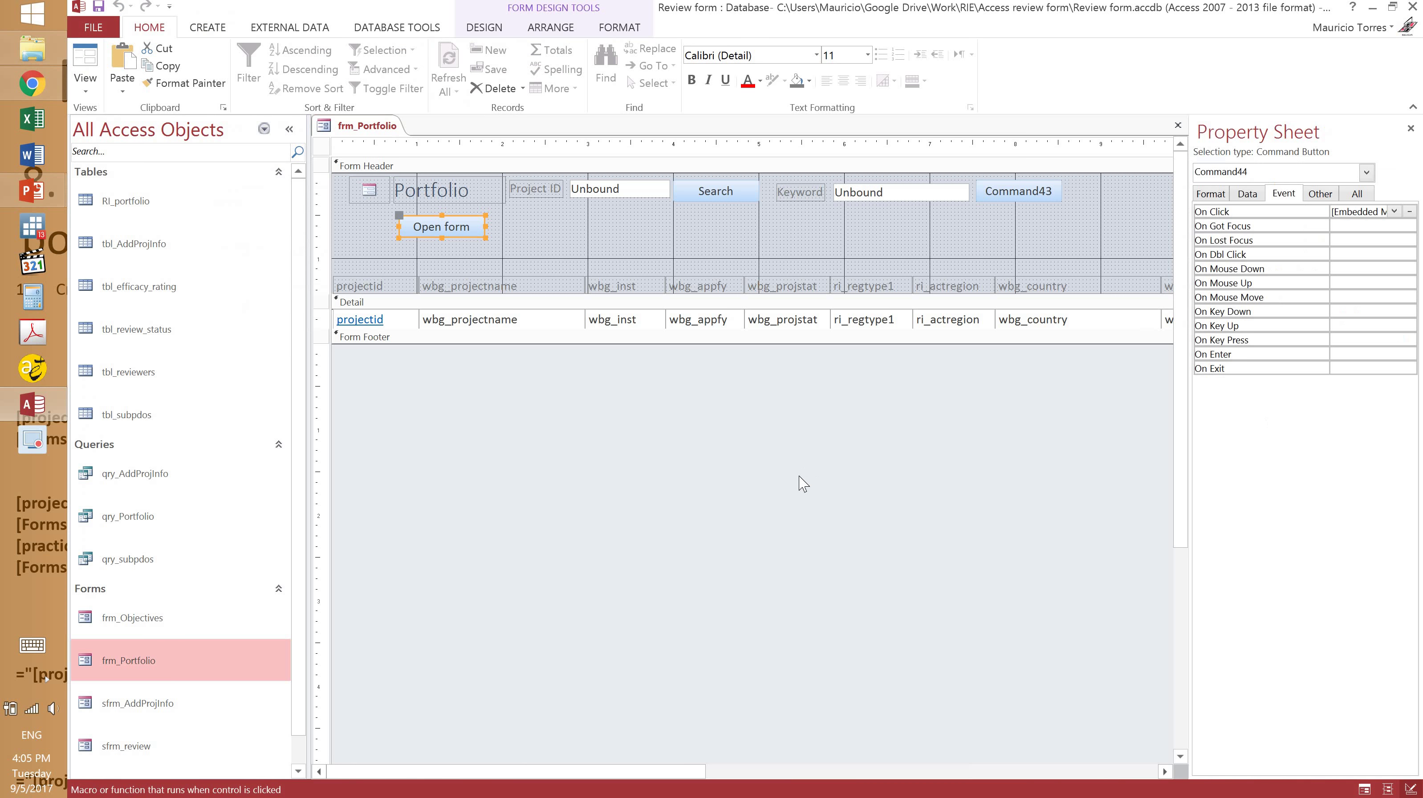
- In Form View, test the P150333 projectid hyperlink, close the review dialog, and test the Open form button
left_click(632, 346)
left_click(85, 61)
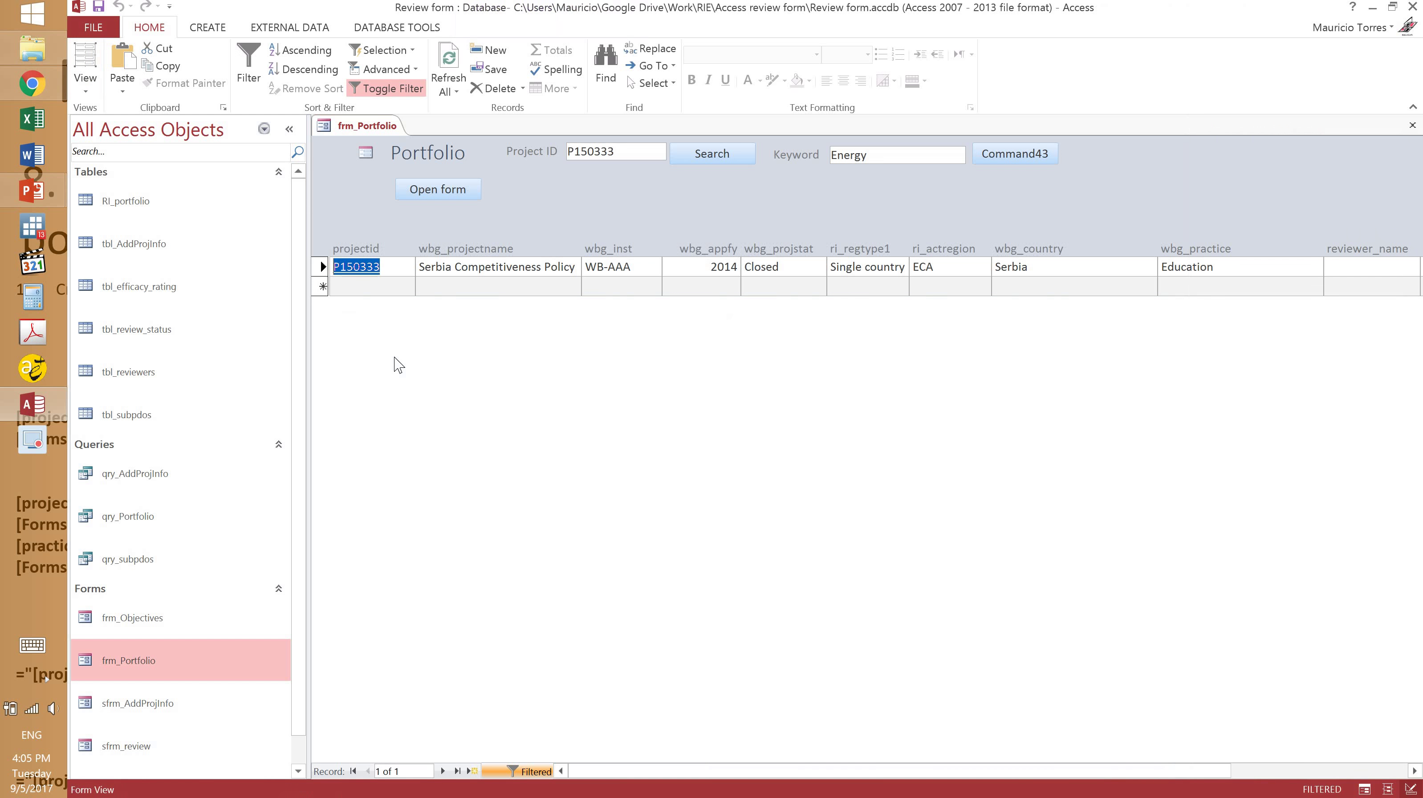
left_click(369, 267)
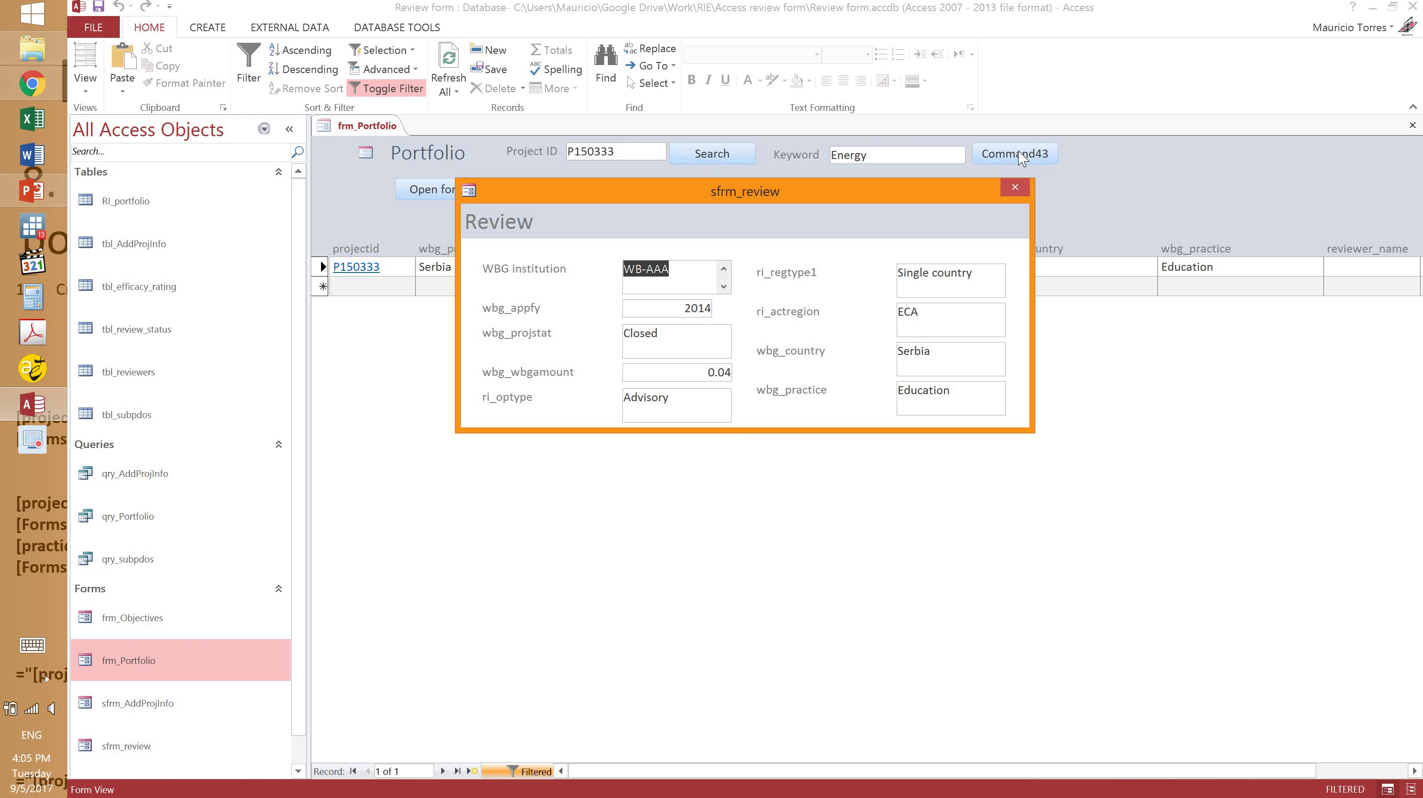
left_click(1013, 191)
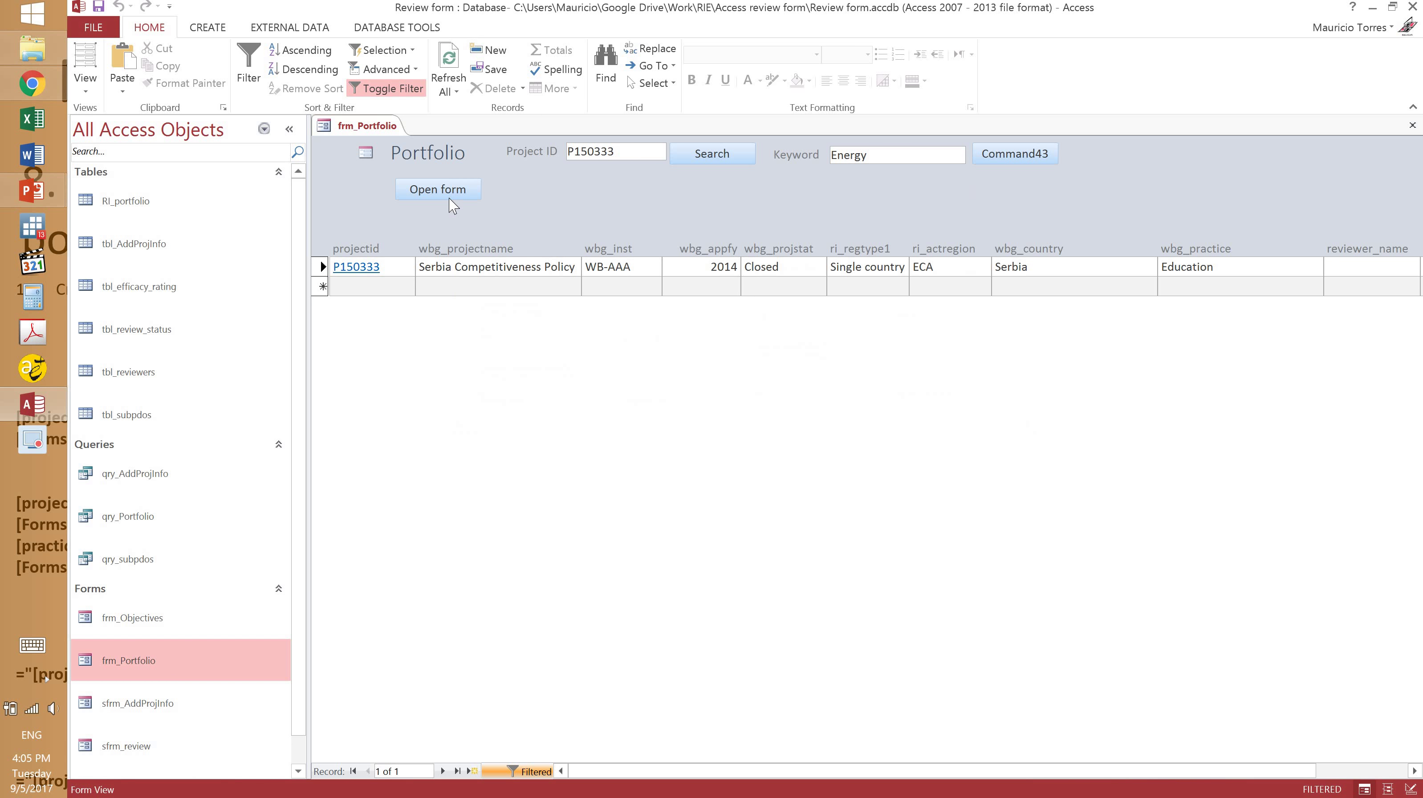
left_click(437, 188)
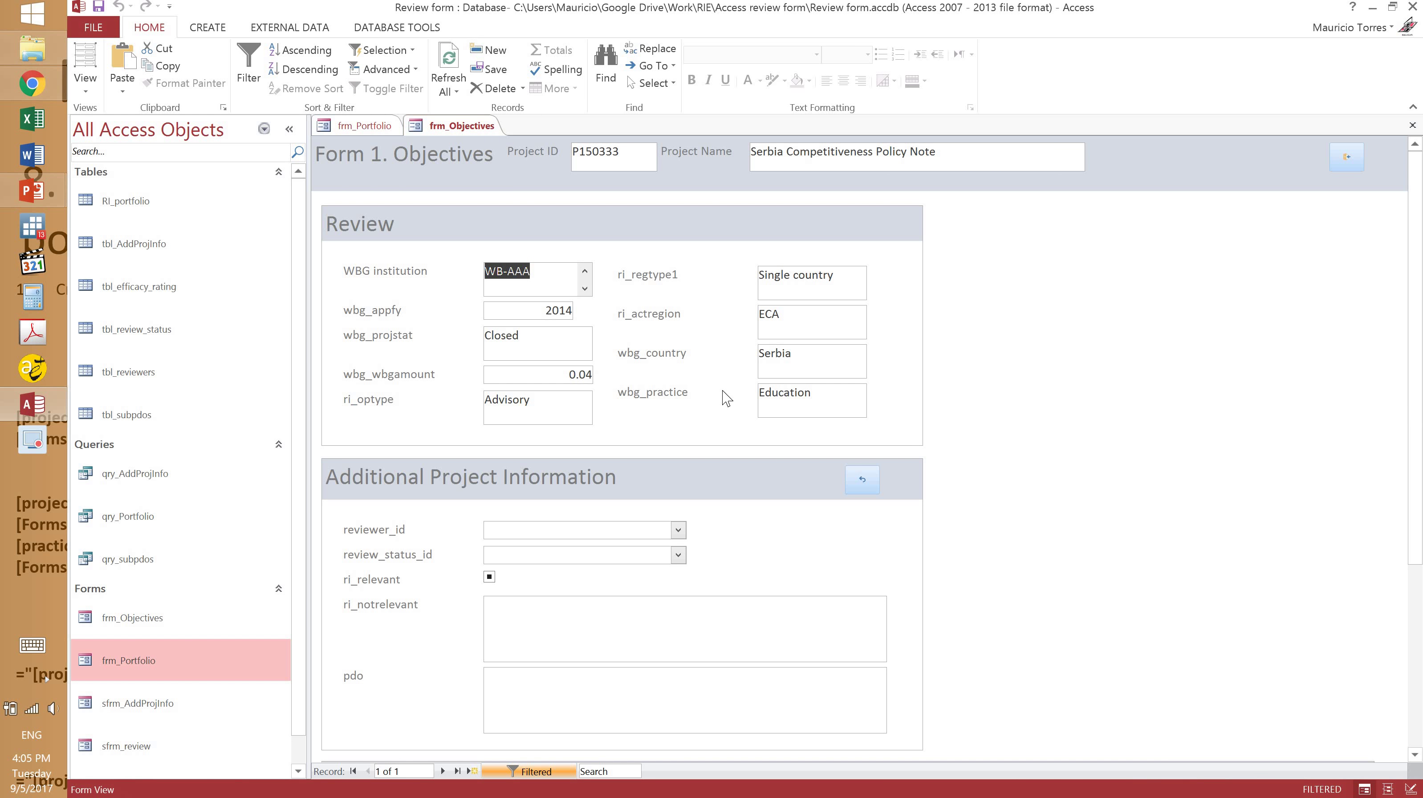